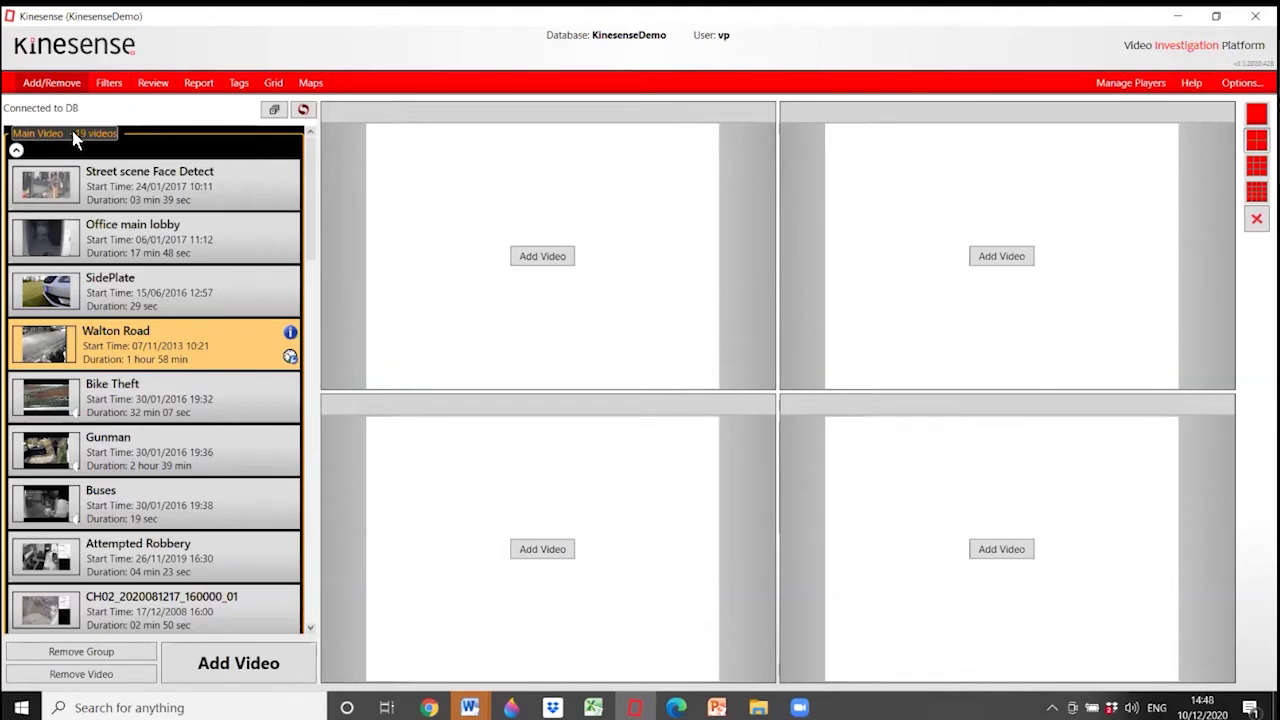
Step: Start a video import and examine the source formats offered for CCTV, Covert and VMS video
{"action": "left_click", "coordinate": [535, 260]}
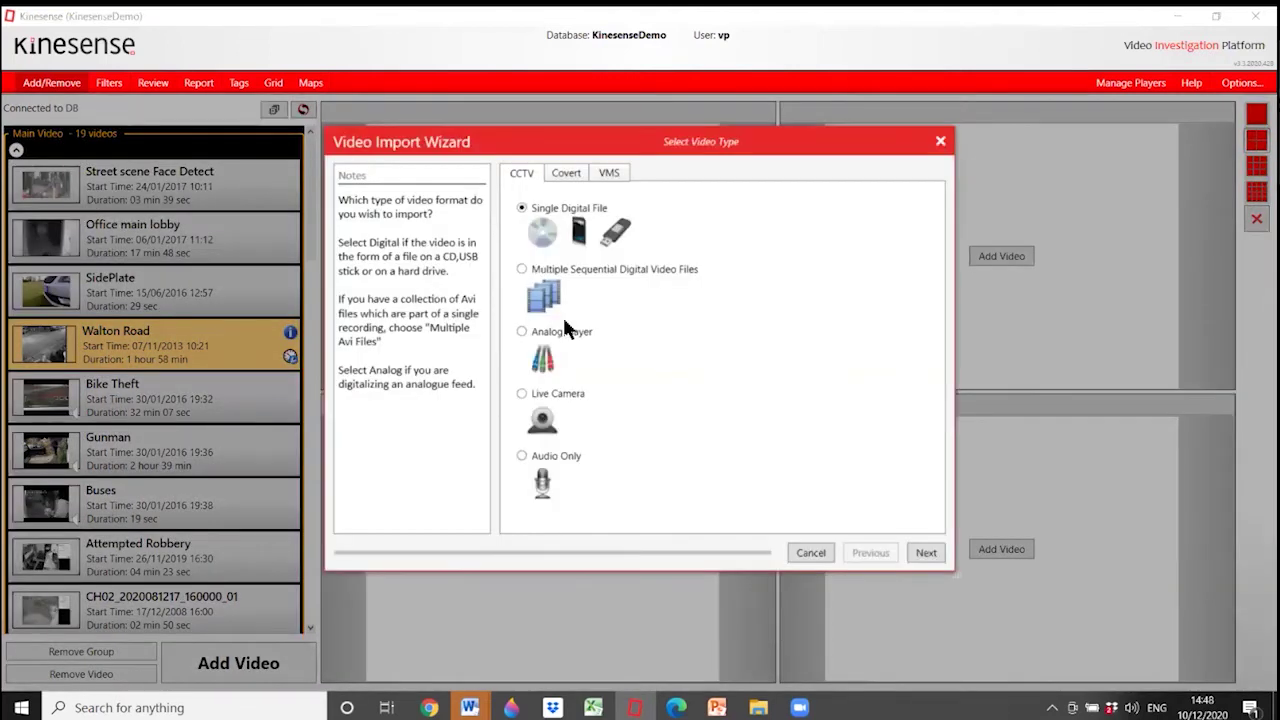
{"action": "left_click", "coordinate": [561, 174]}
{"action": "left_click", "coordinate": [607, 174]}
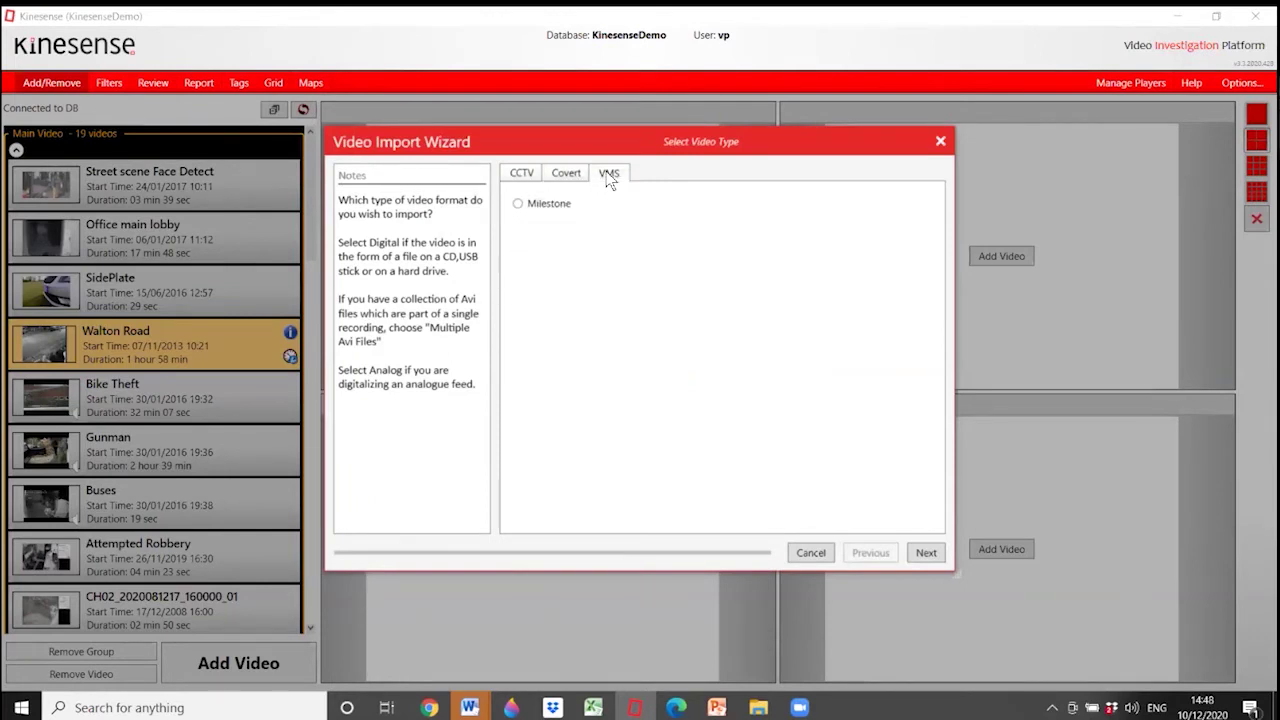
{"action": "left_click", "coordinate": [522, 174]}
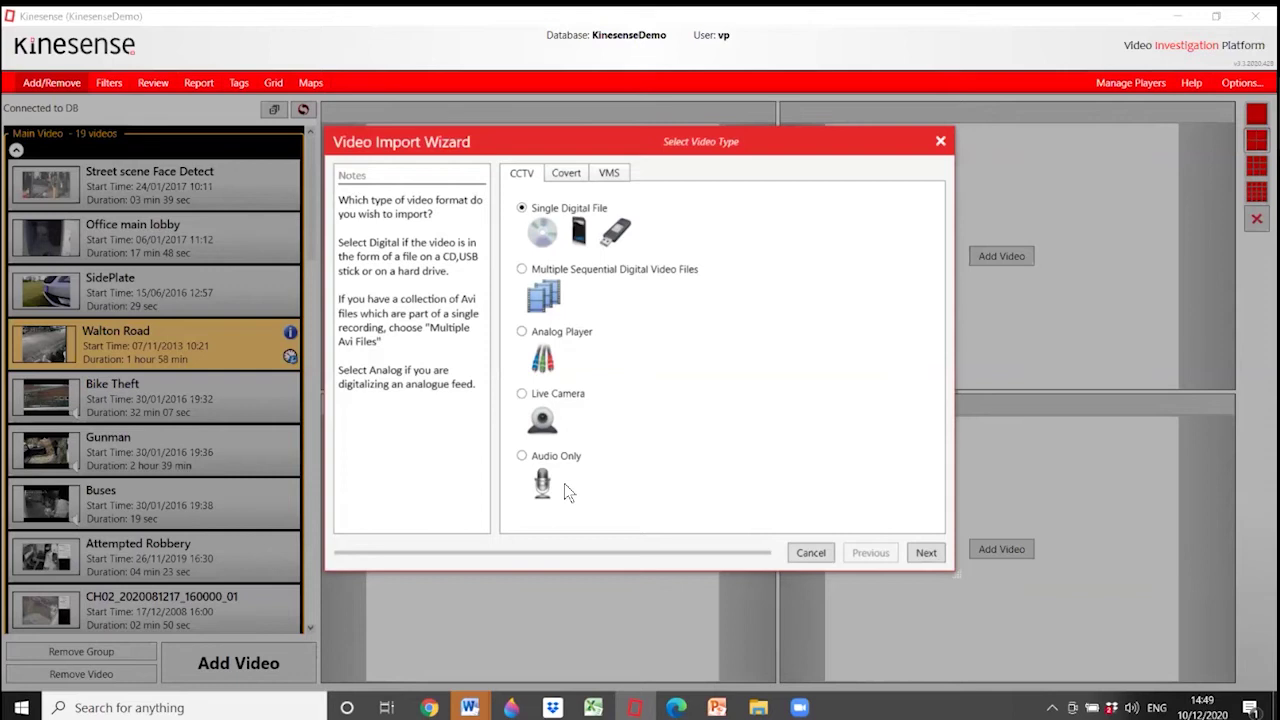
{"action": "left_click", "coordinate": [577, 174]}
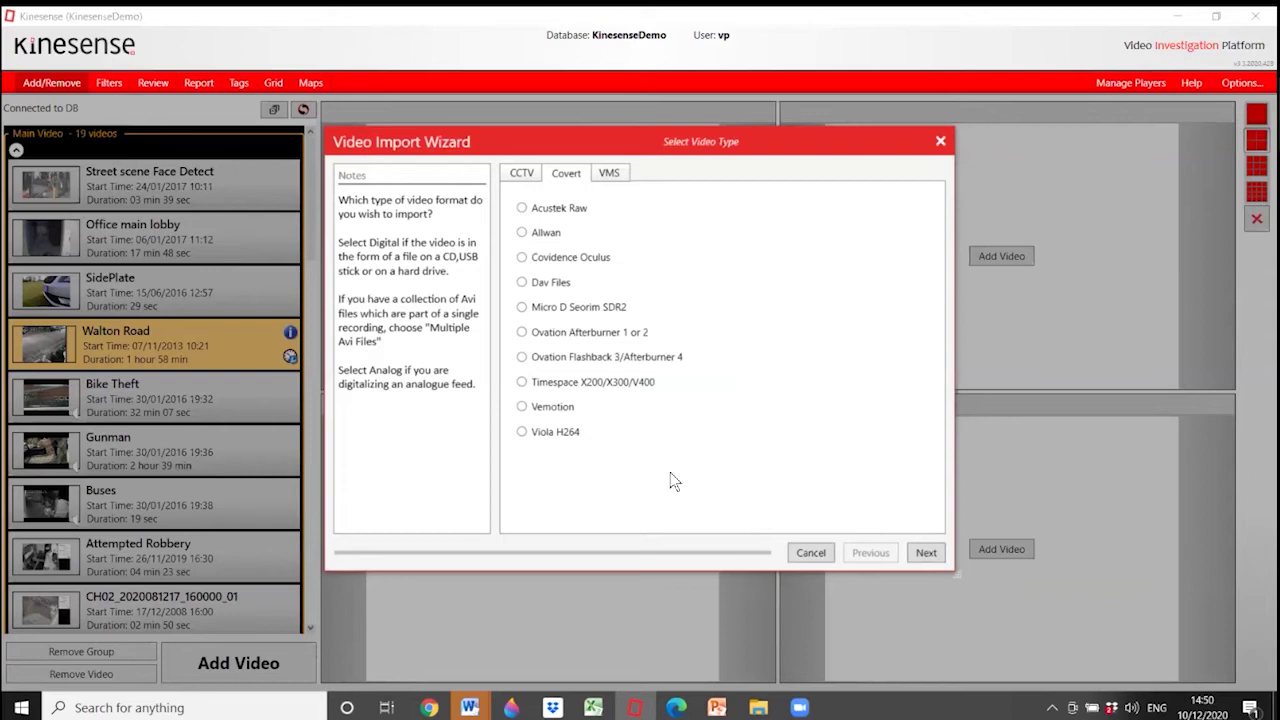
{"action": "left_click", "coordinate": [612, 174]}
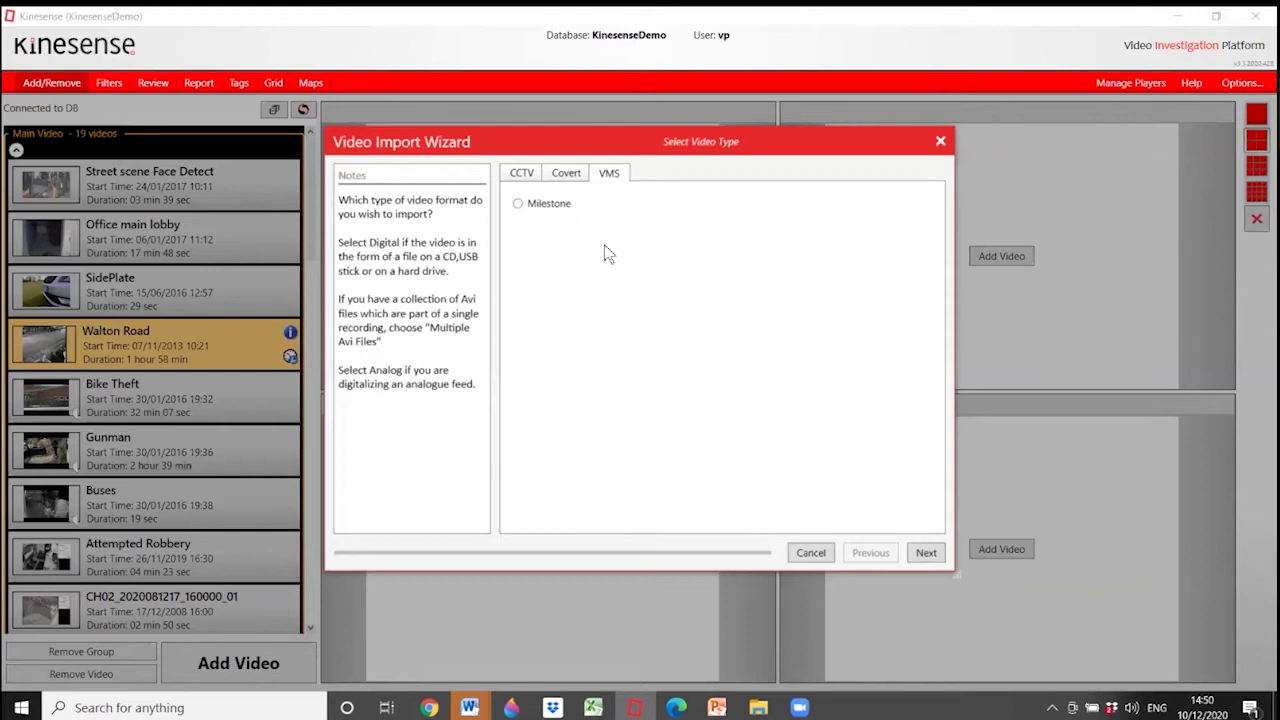
{"action": "left_click", "coordinate": [527, 172]}
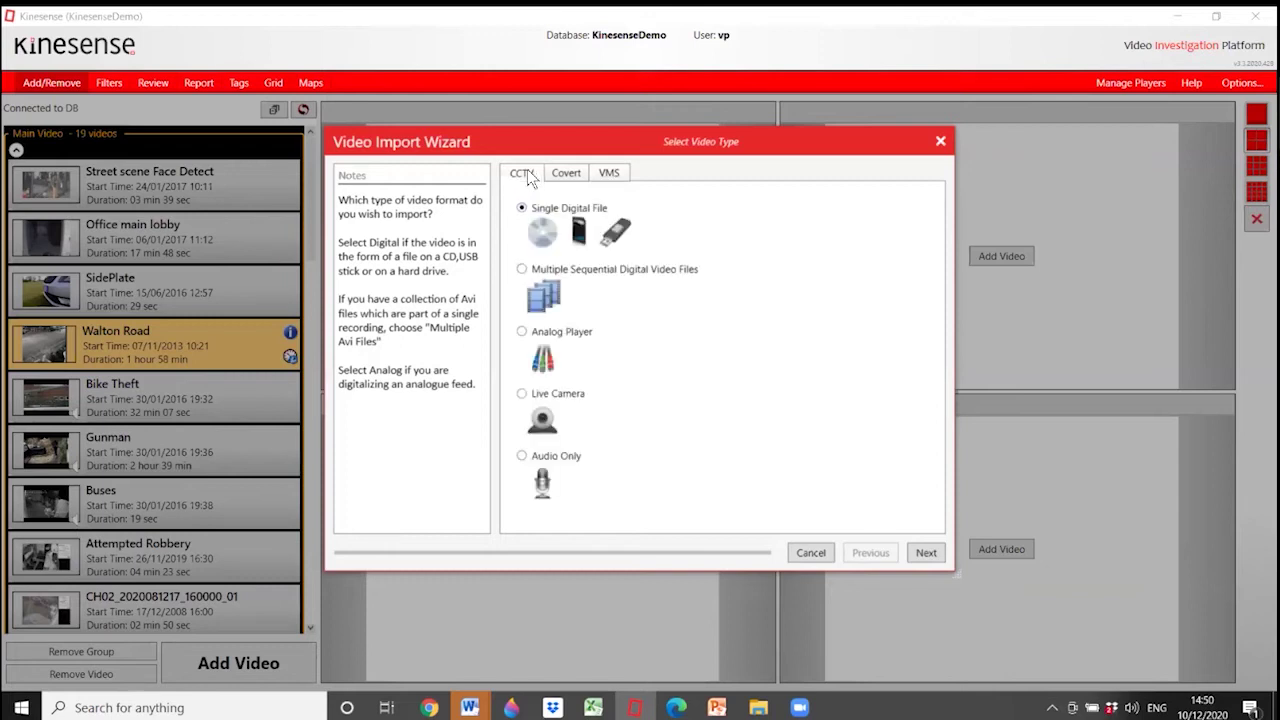
Step: Choose a single digital file as the import type and load BarryCCTV0_03 from the Demo Video folder on the Desktop
{"action": "left_click", "coordinate": [926, 553]}
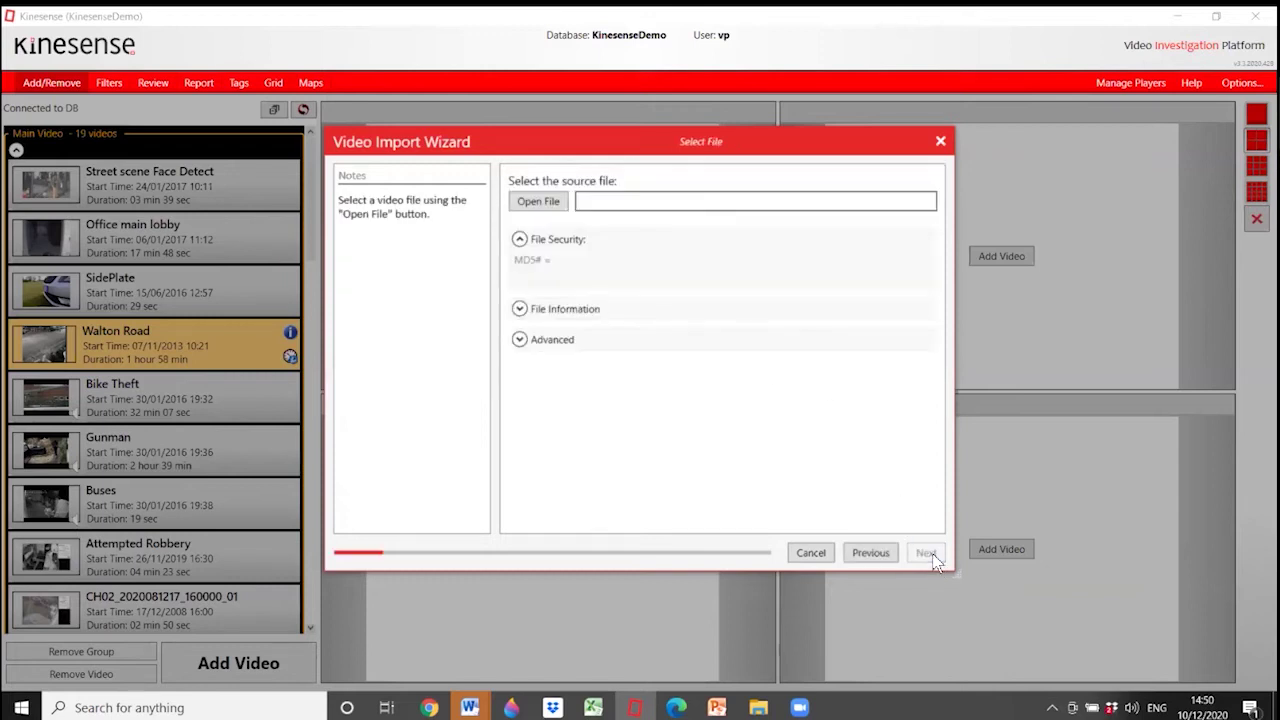
{"action": "left_click", "coordinate": [545, 204]}
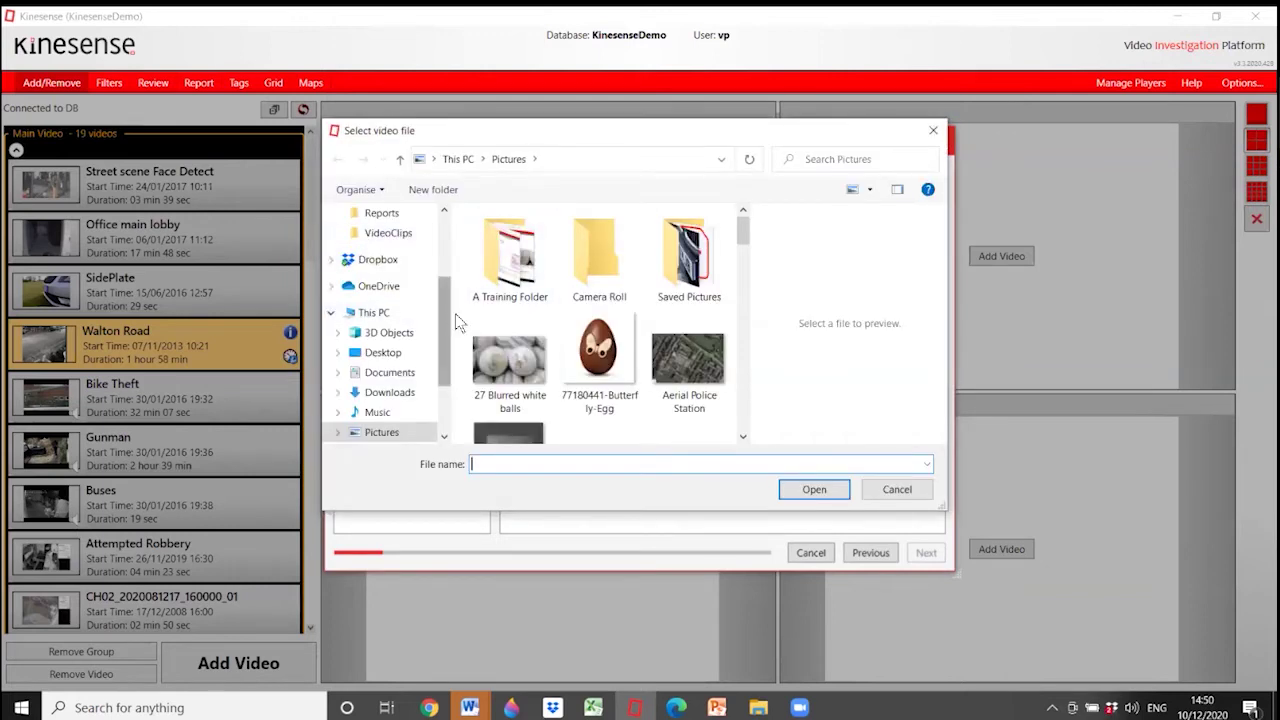
{"action": "left_click", "coordinate": [400, 352]}
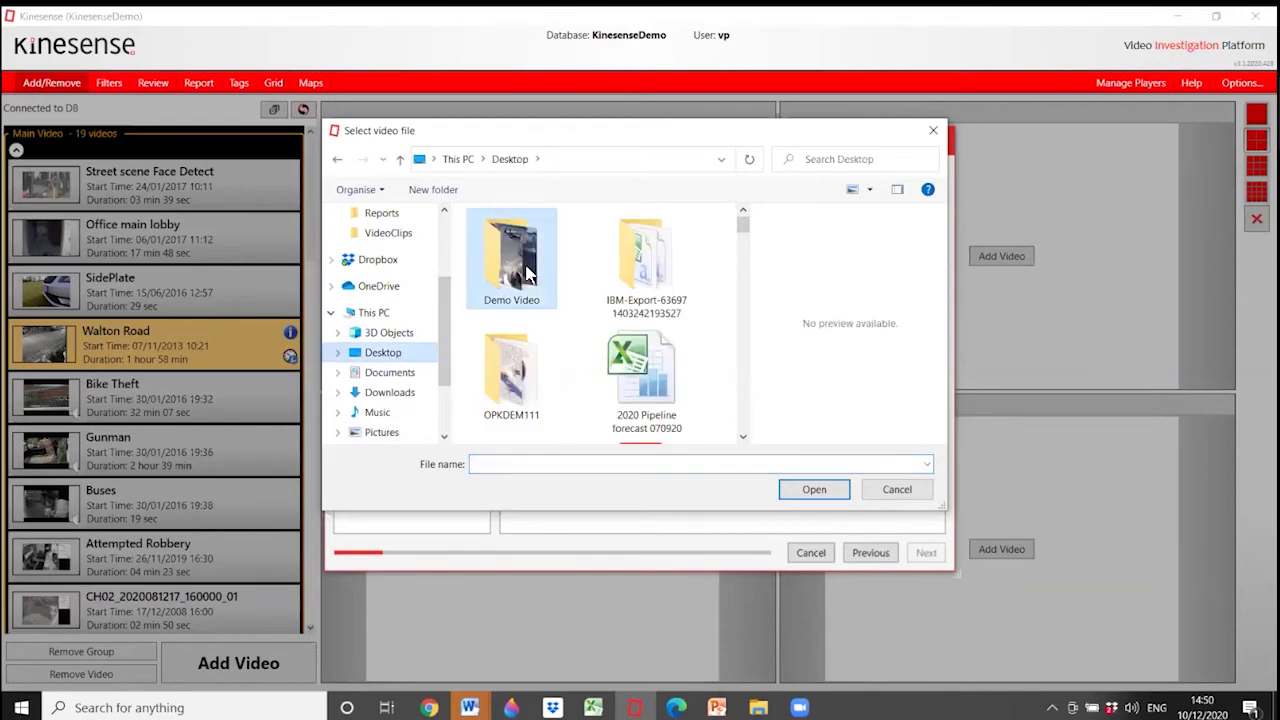
{"action": "double_click", "coordinate": [505, 285]}
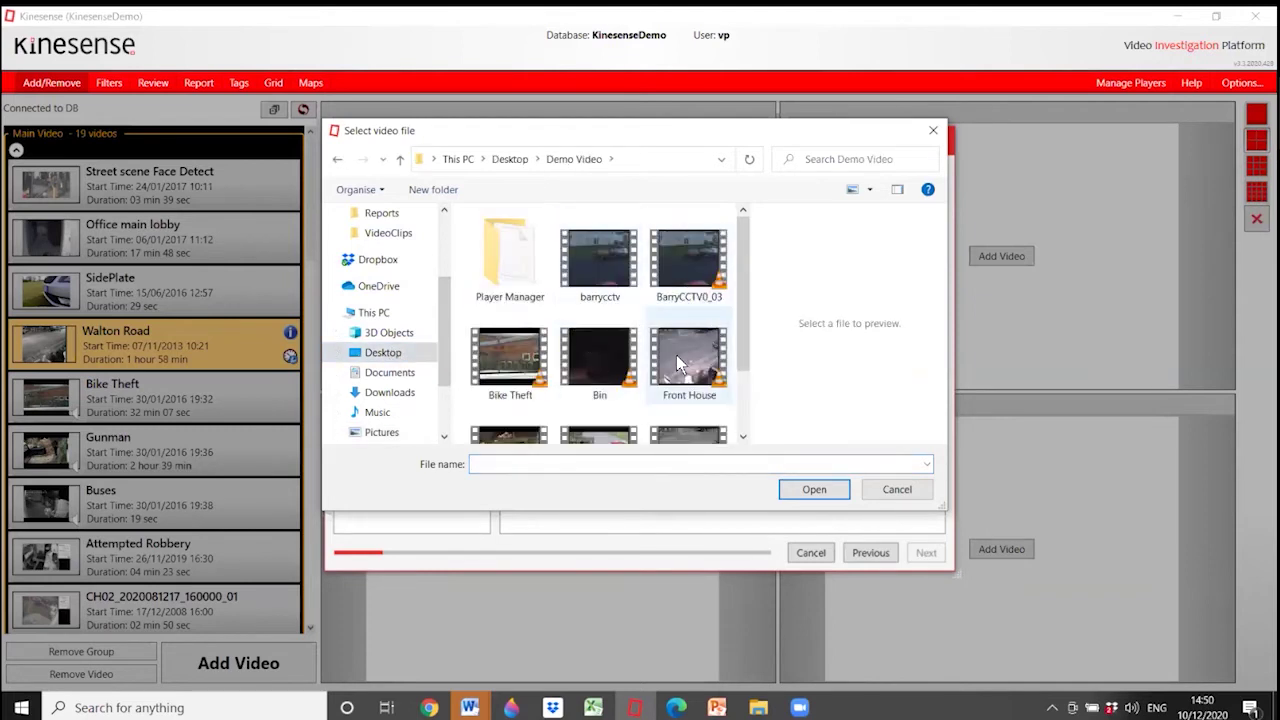
{"action": "left_click", "coordinate": [689, 262]}
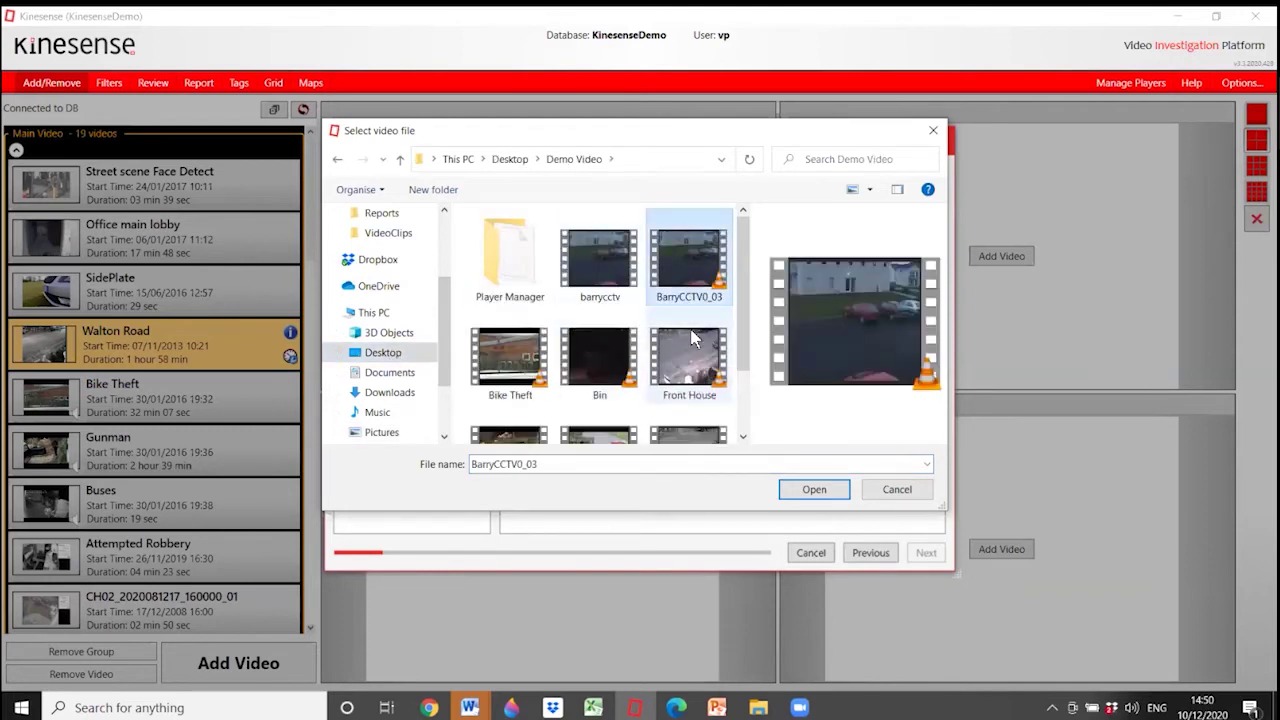
{"action": "left_click", "coordinate": [814, 491]}
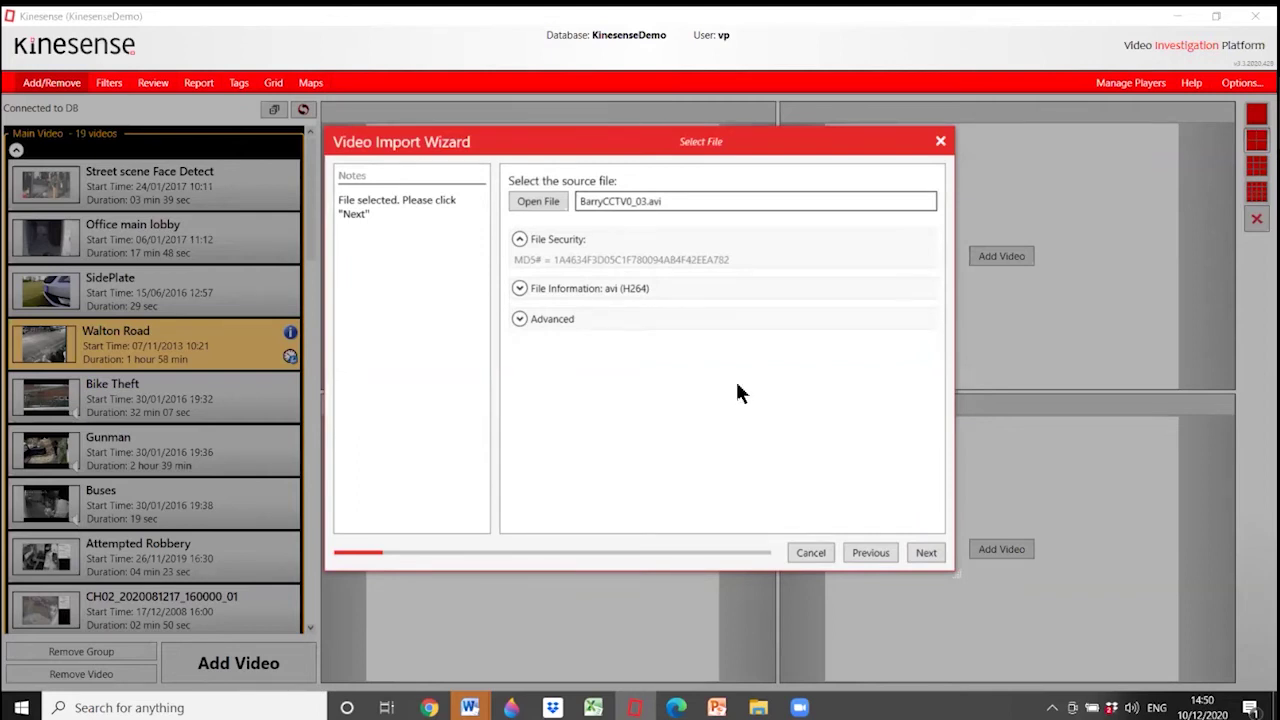
Step: Accept the preview with the Event Detection algorithm, and use the suggested title BarryCCTV0_03 in the Main Video group
{"action": "left_click", "coordinate": [925, 553]}
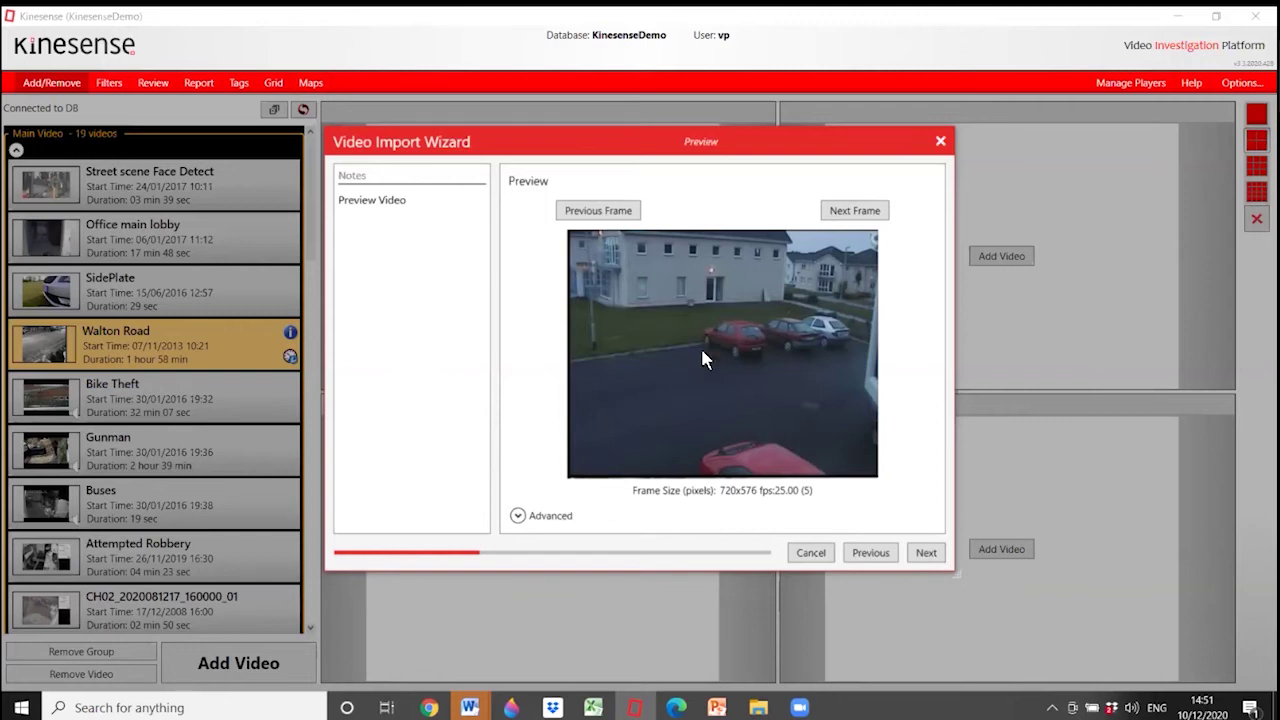
{"action": "left_click", "coordinate": [927, 553]}
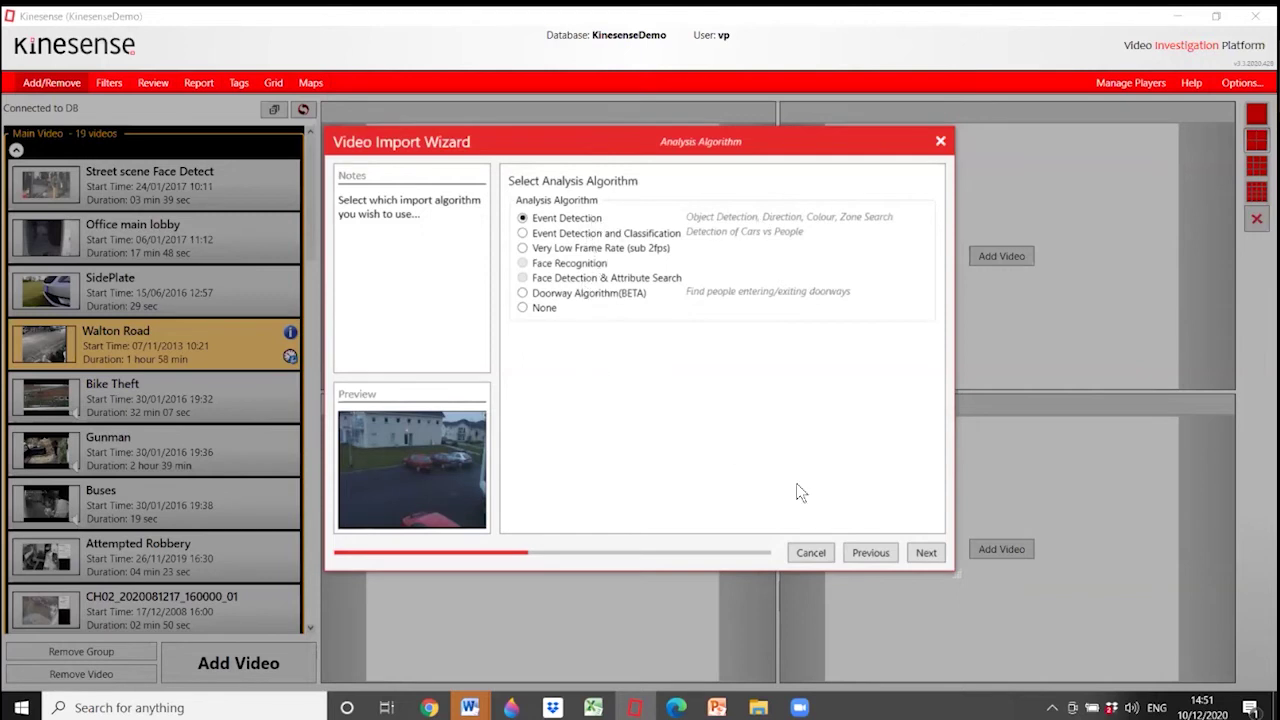
{"action": "left_click", "coordinate": [924, 553]}
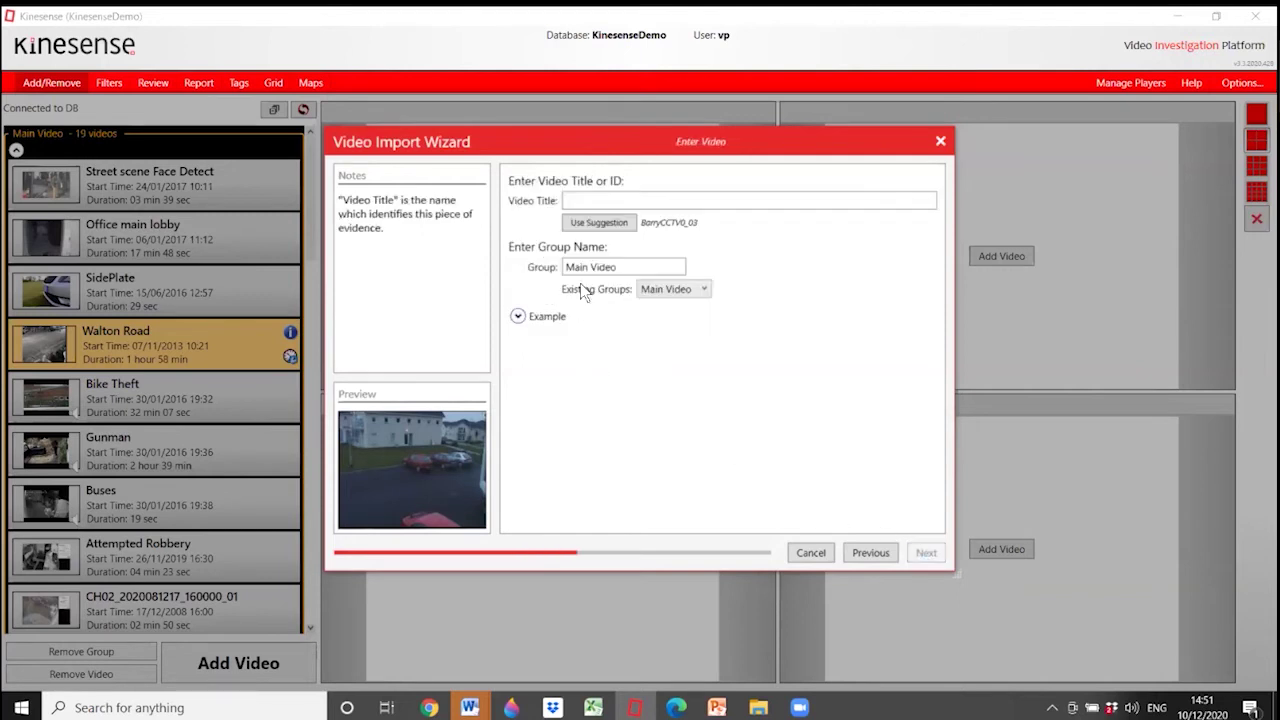
{"action": "left_click", "coordinate": [617, 224]}
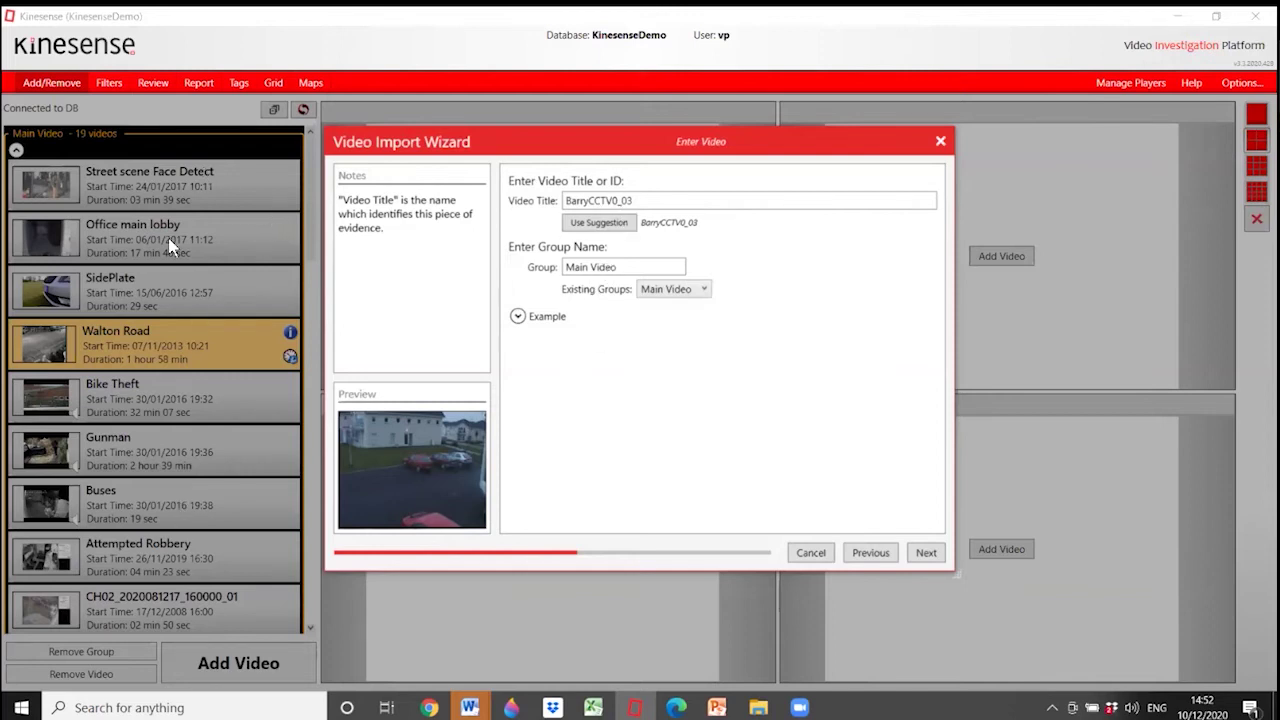
{"action": "left_click", "coordinate": [927, 553]}
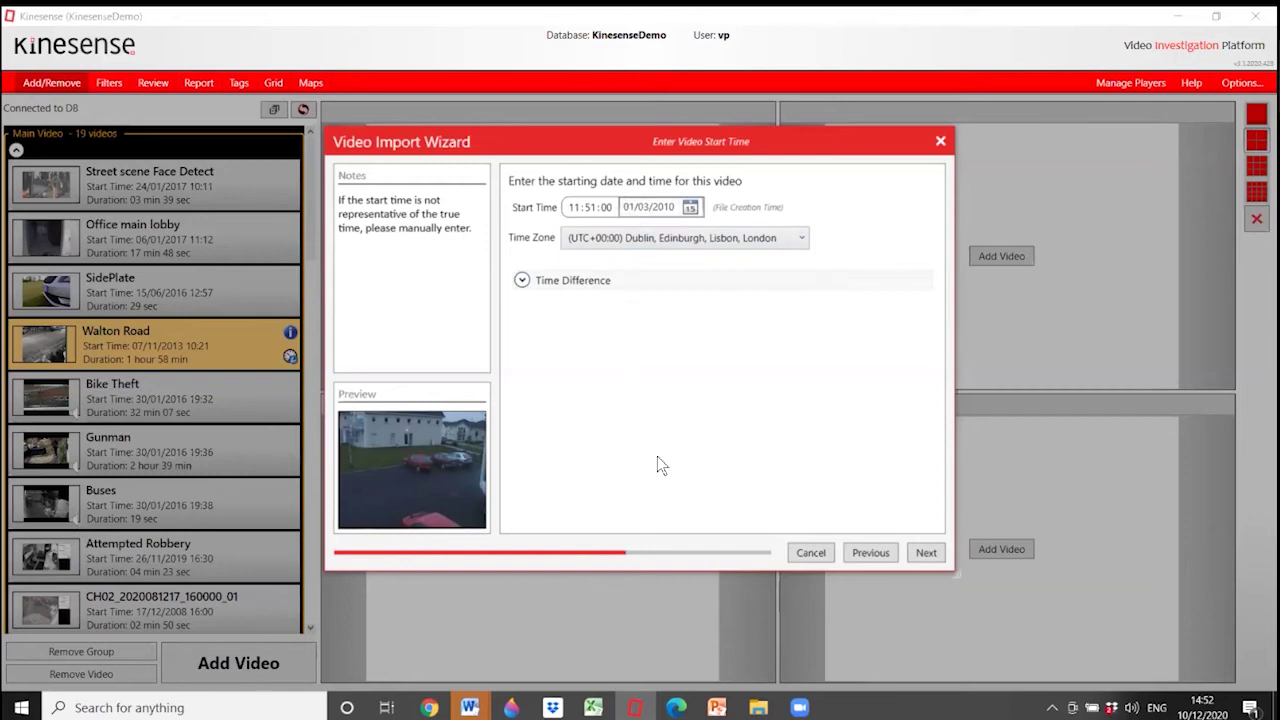
Step: Enter vp as exhibit reference number and source location without assigning a camera, and cancel the import at the summary
{"action": "left_click", "coordinate": [926, 554]}
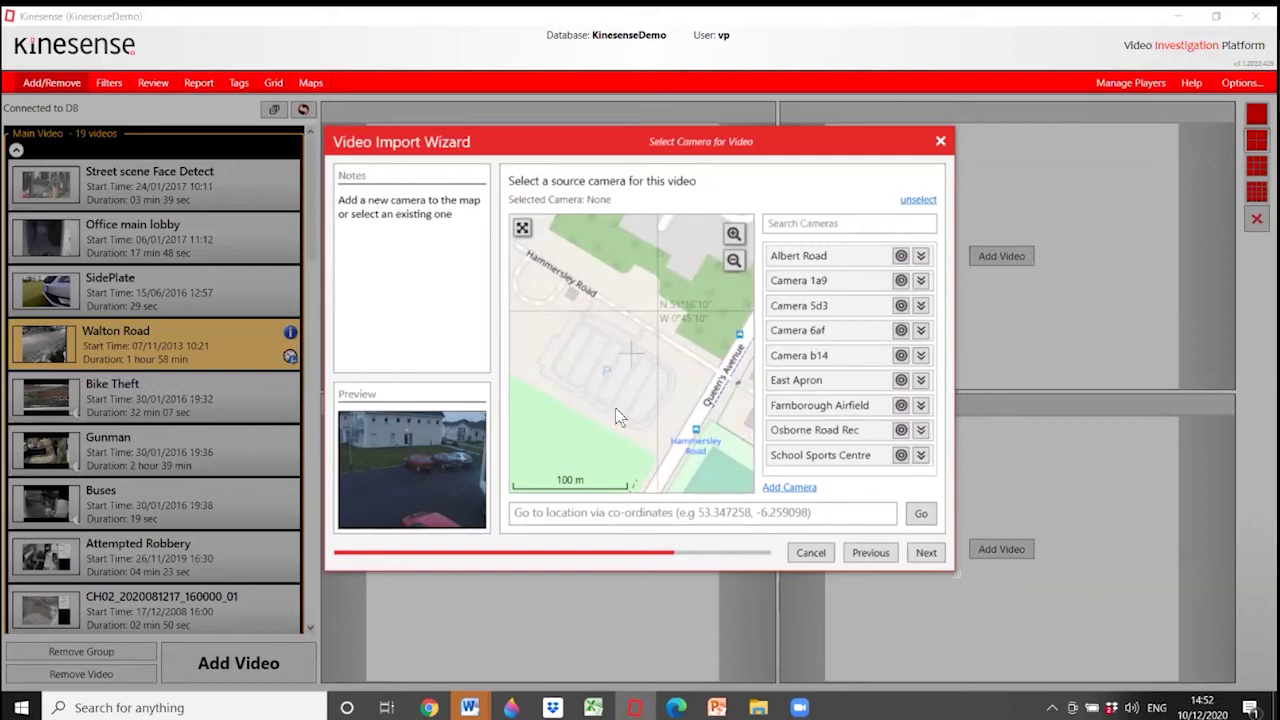
{"action": "left_click", "coordinate": [928, 553]}
{"action": "left_click", "coordinate": [684, 246]}
{"action": "type", "text": "vp"}
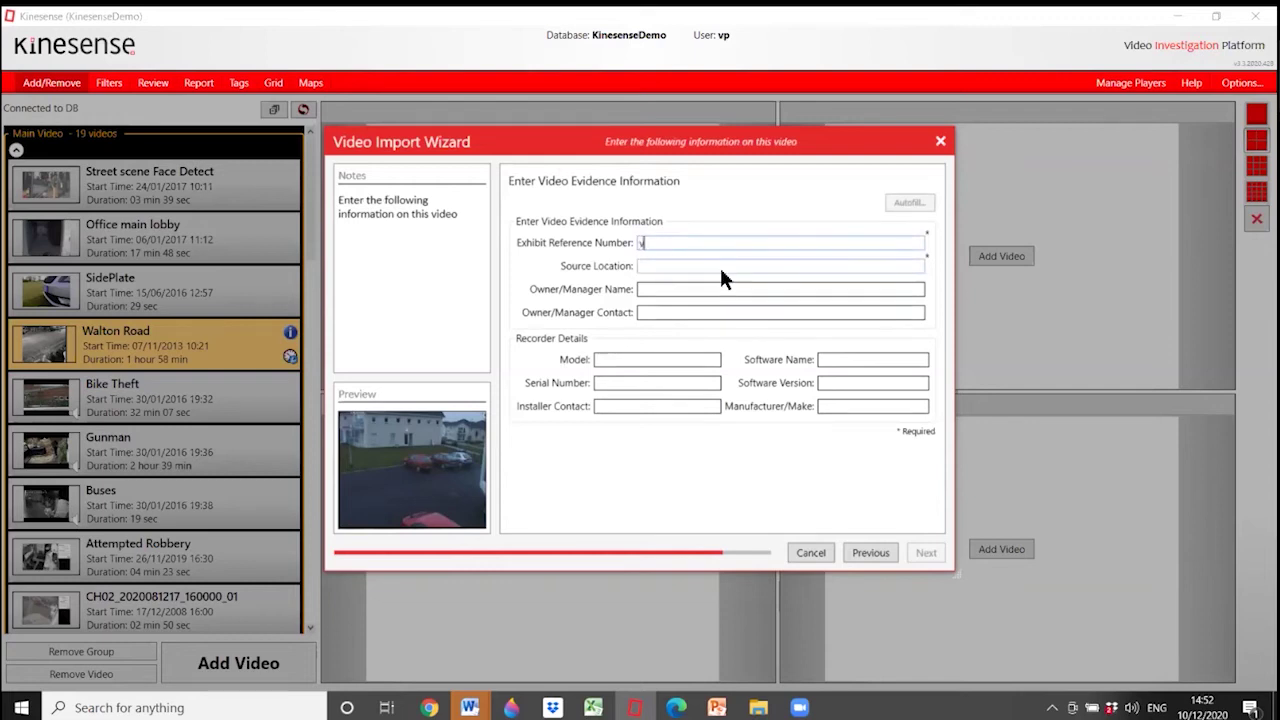
{"action": "left_click", "coordinate": [713, 267]}
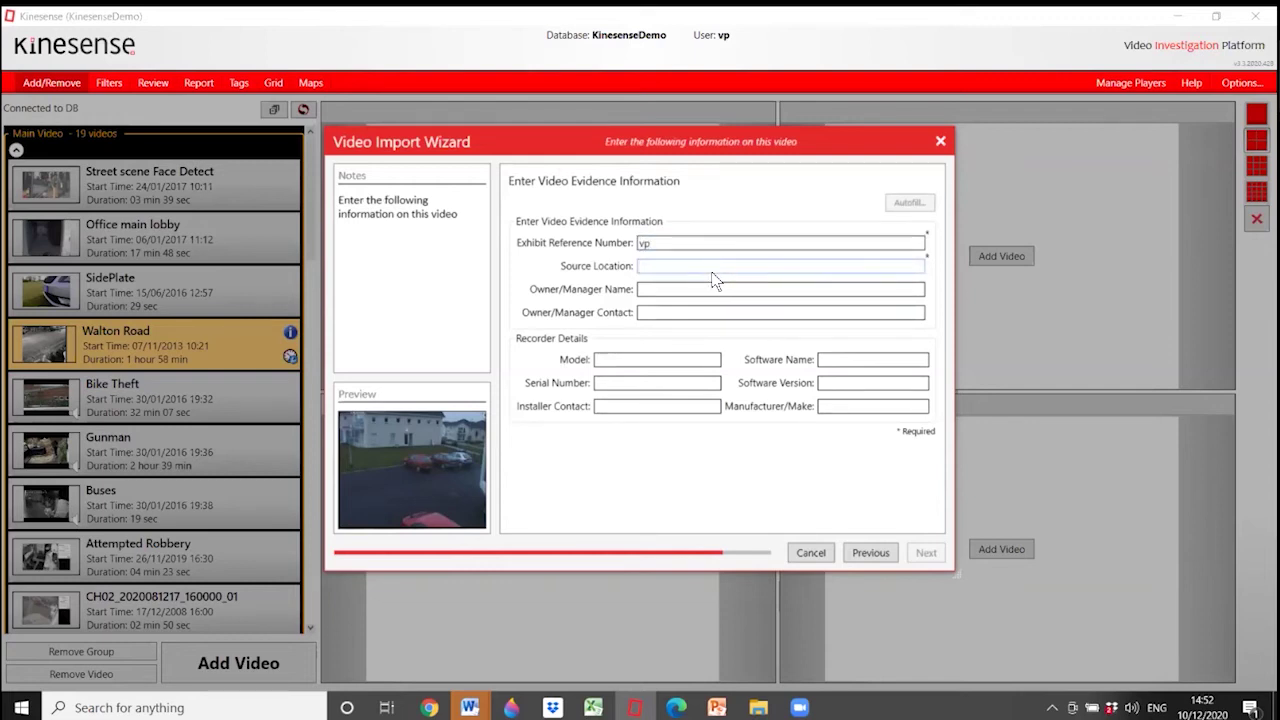
{"action": "type", "text": "vp"}
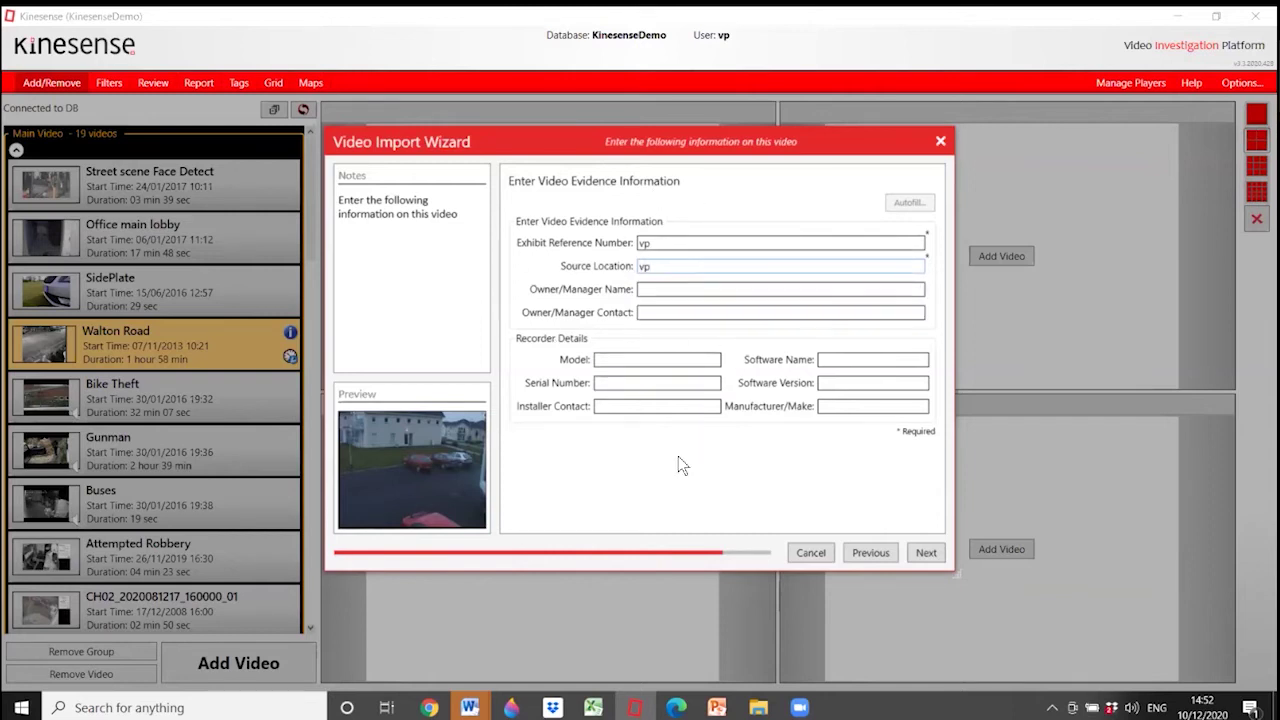
{"action": "left_click", "coordinate": [926, 552]}
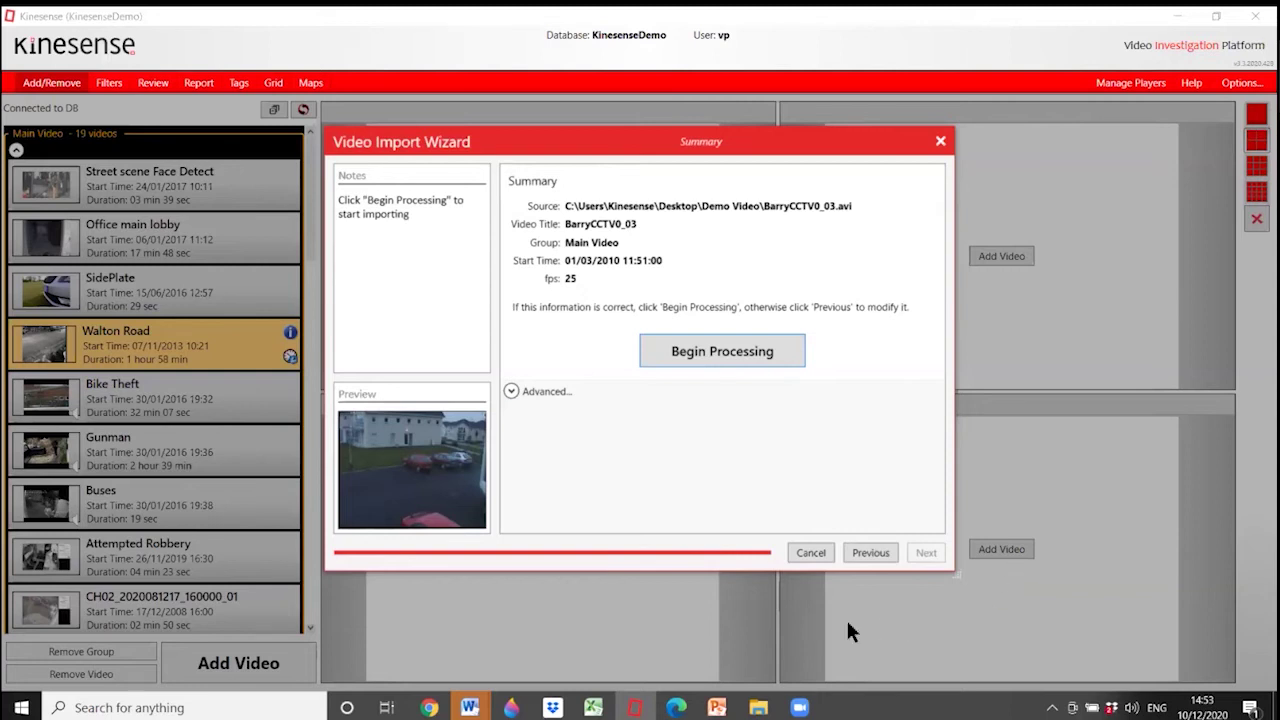
{"action": "left_click", "coordinate": [814, 552]}
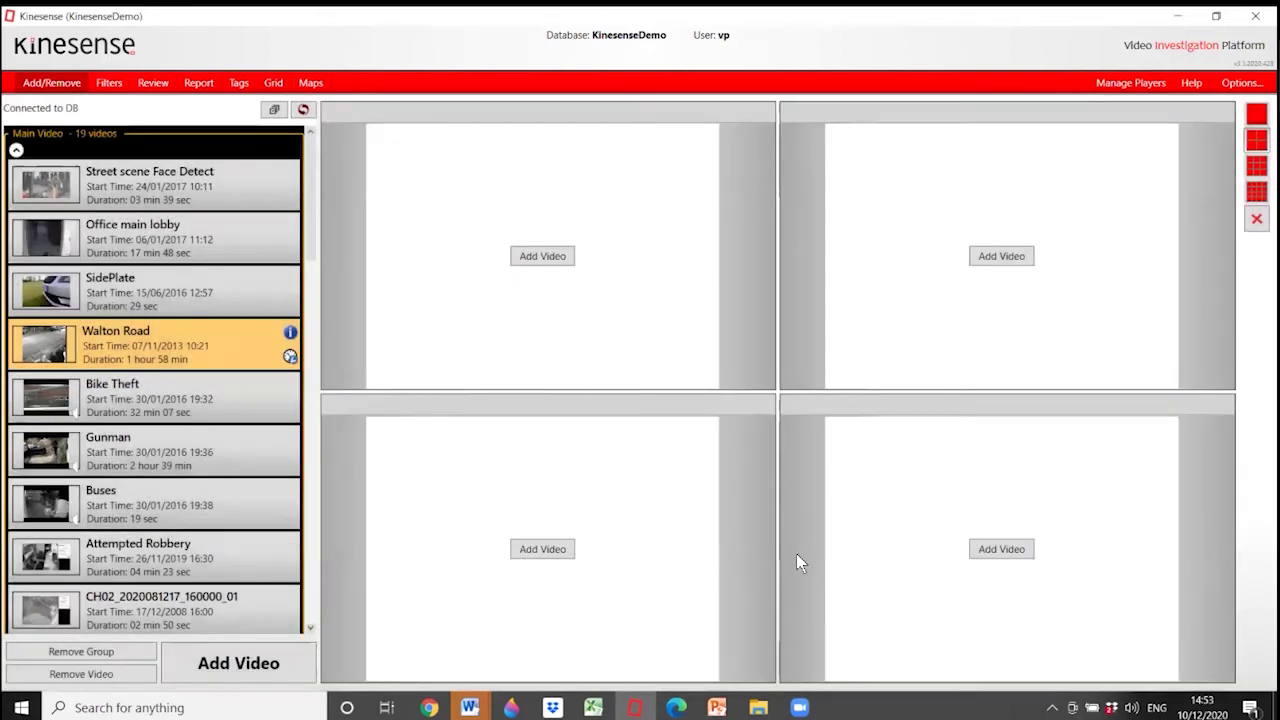
Step: Open the Walton Road video for review with its activity timeline
{"action": "left_click", "coordinate": [154, 84]}
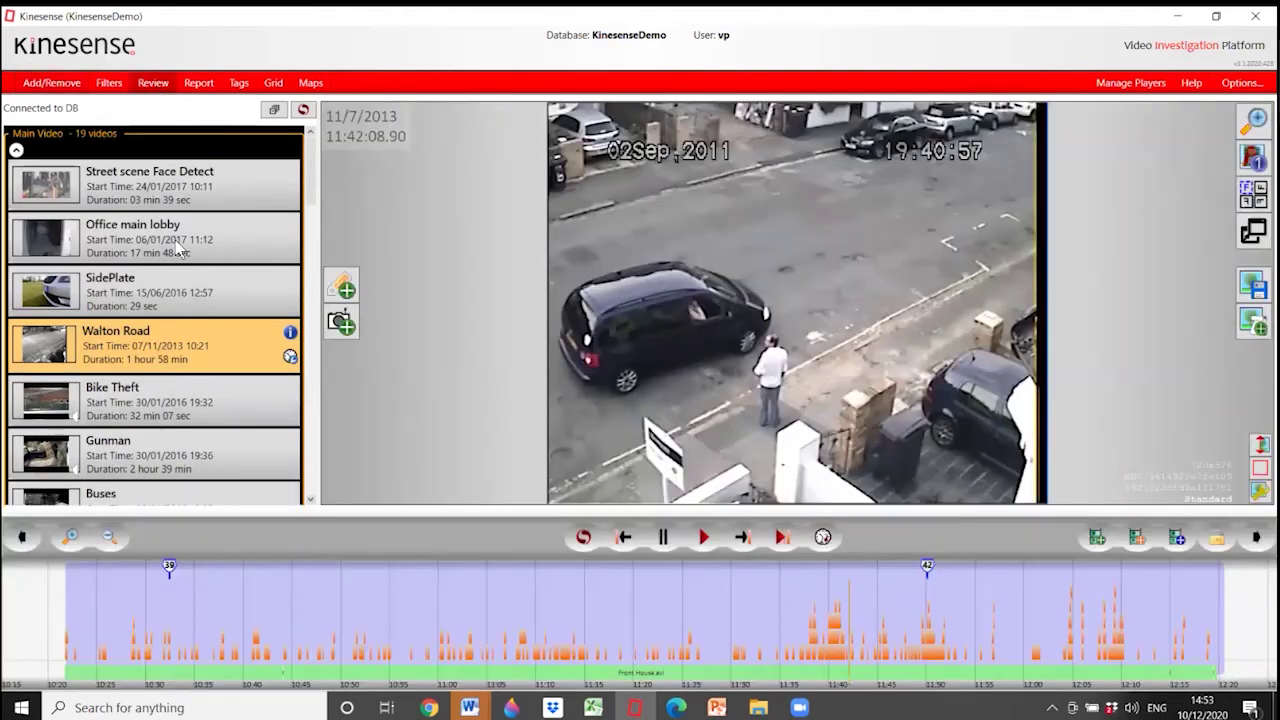
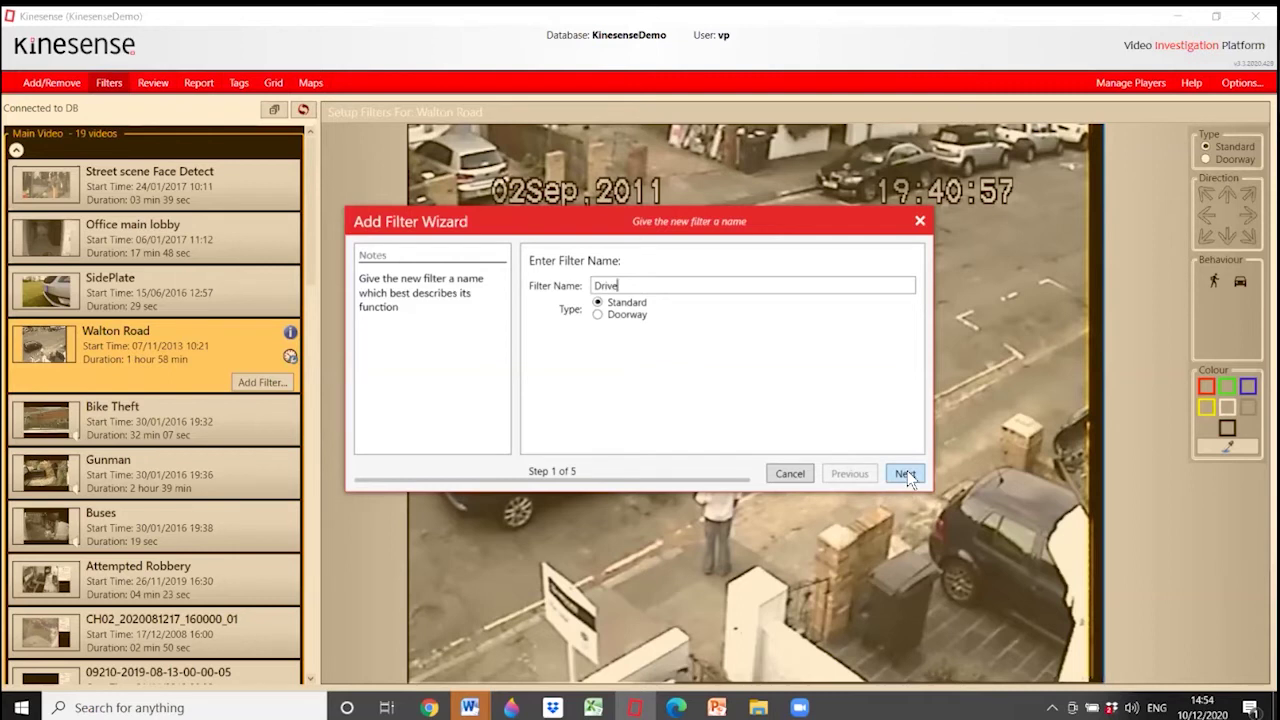
Step: Set the Drive filter to search all directions of movement, all object colours and all object types
{"action": "left_click", "coordinate": [541, 311]}
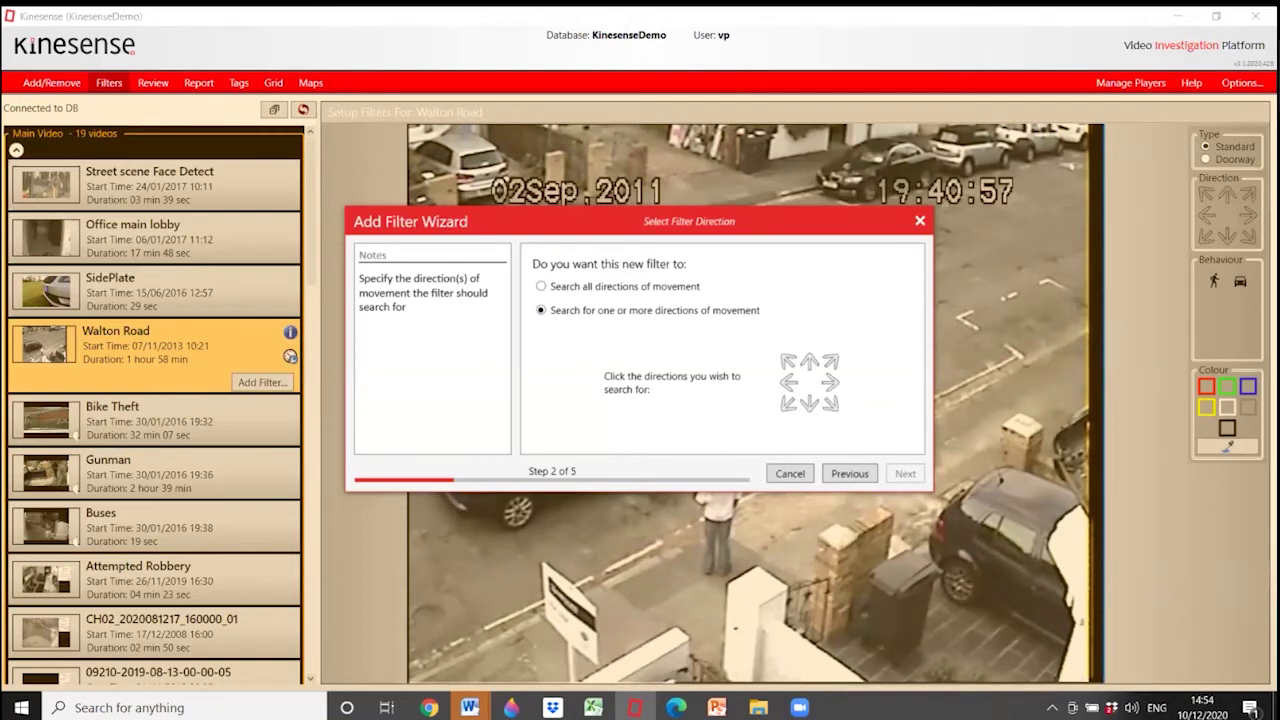
{"action": "left_click", "coordinate": [541, 288]}
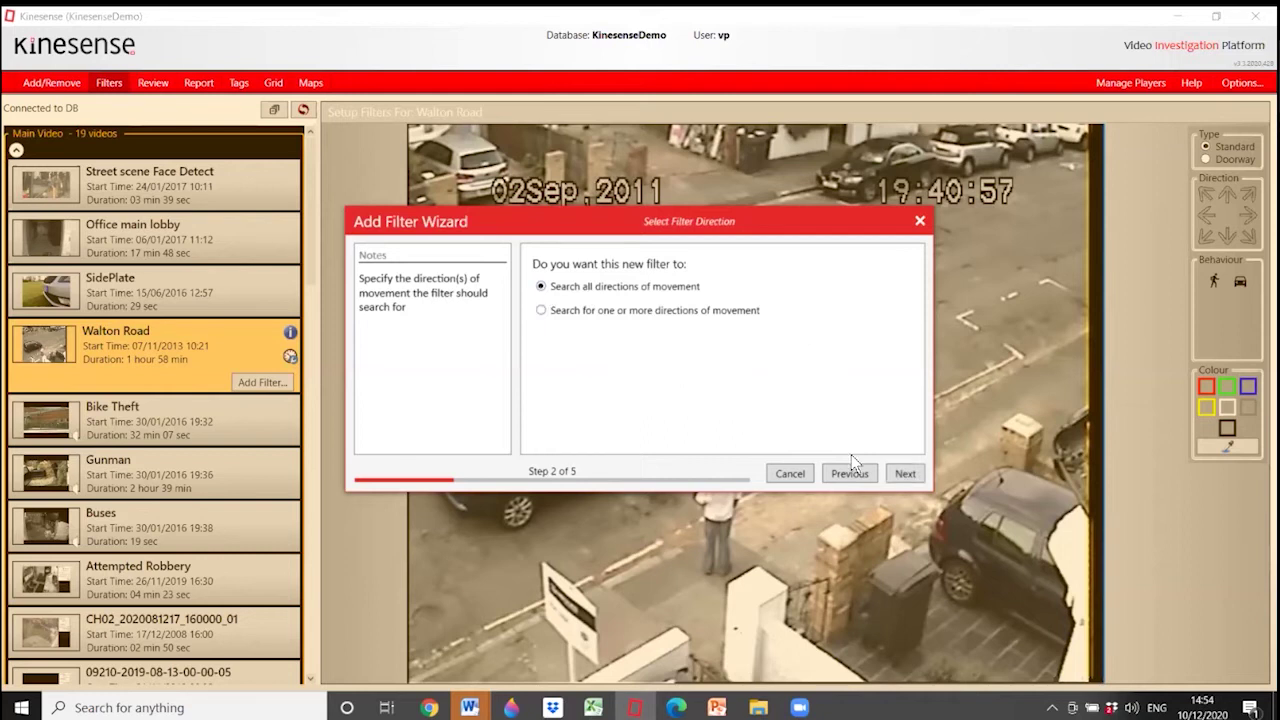
{"action": "left_click", "coordinate": [903, 474]}
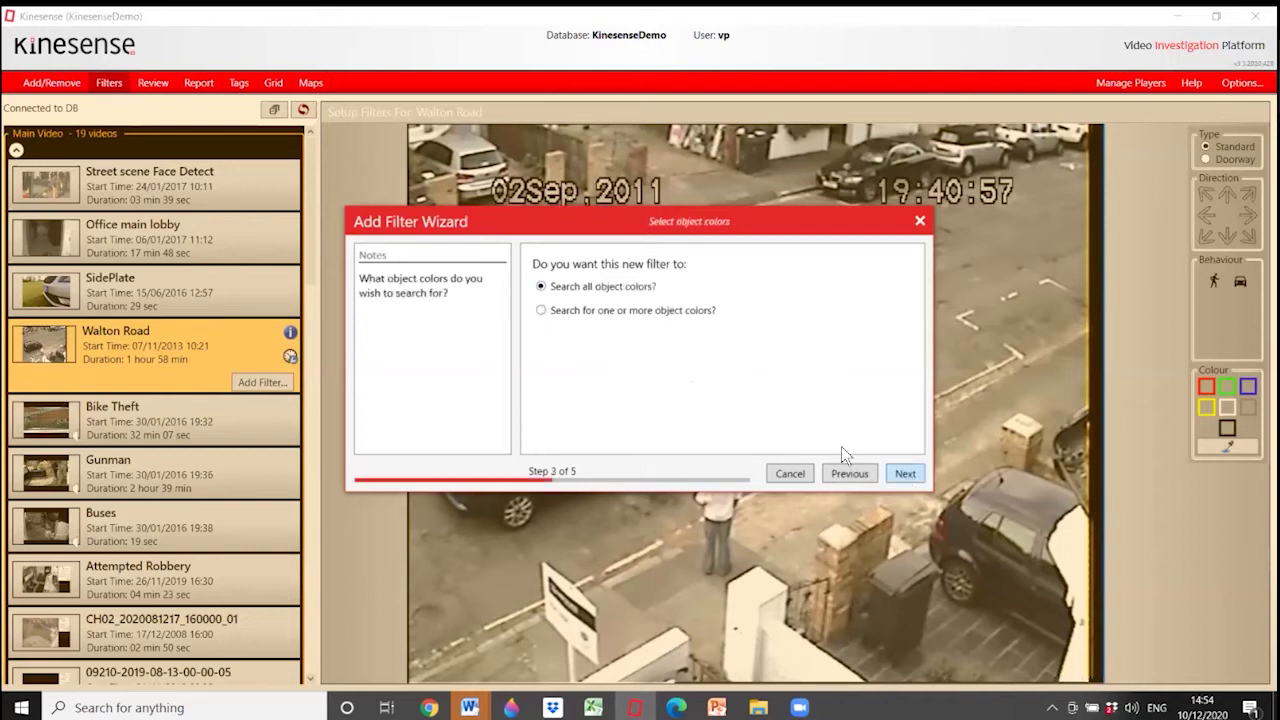
{"action": "left_click", "coordinate": [541, 311]}
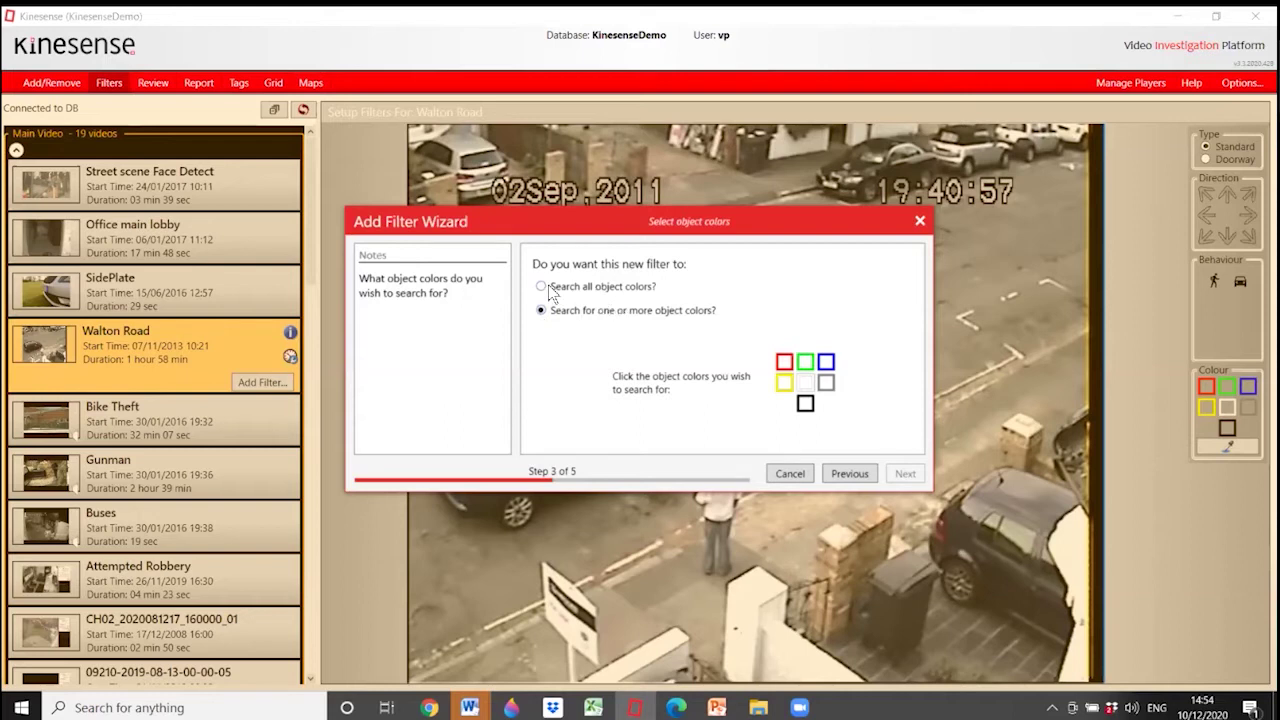
{"action": "left_click", "coordinate": [545, 288]}
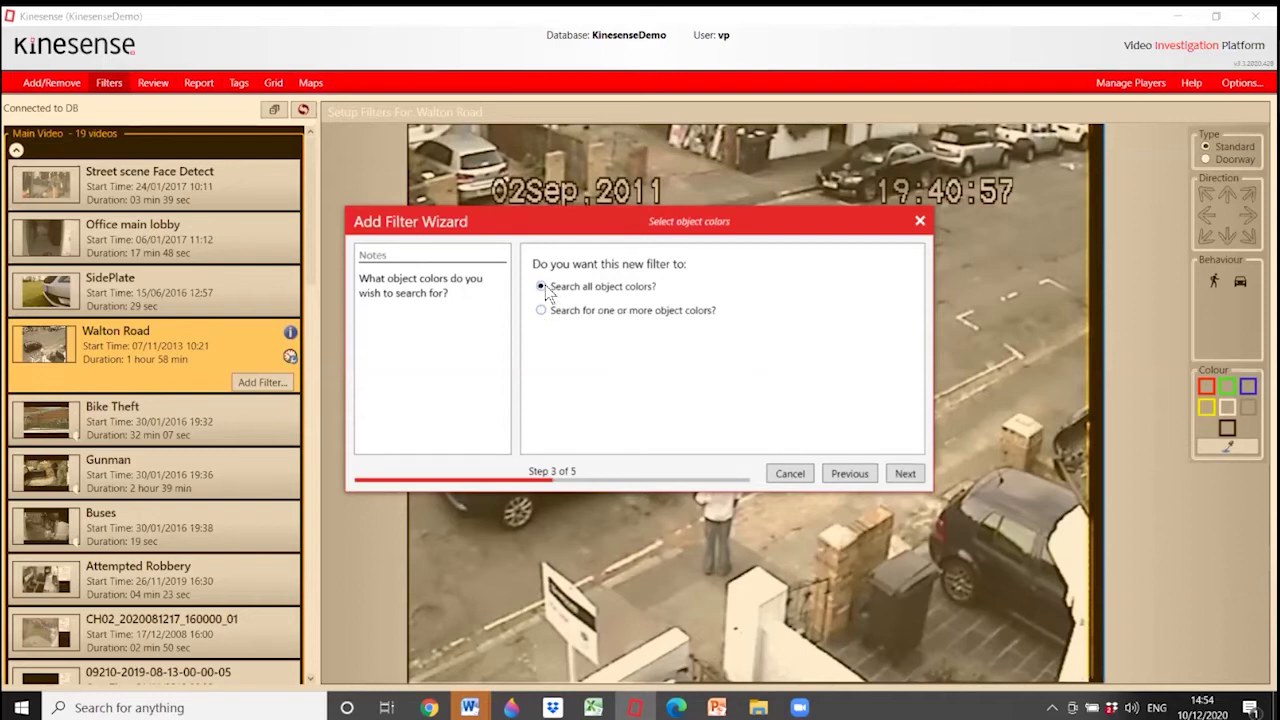
{"action": "left_click", "coordinate": [904, 474]}
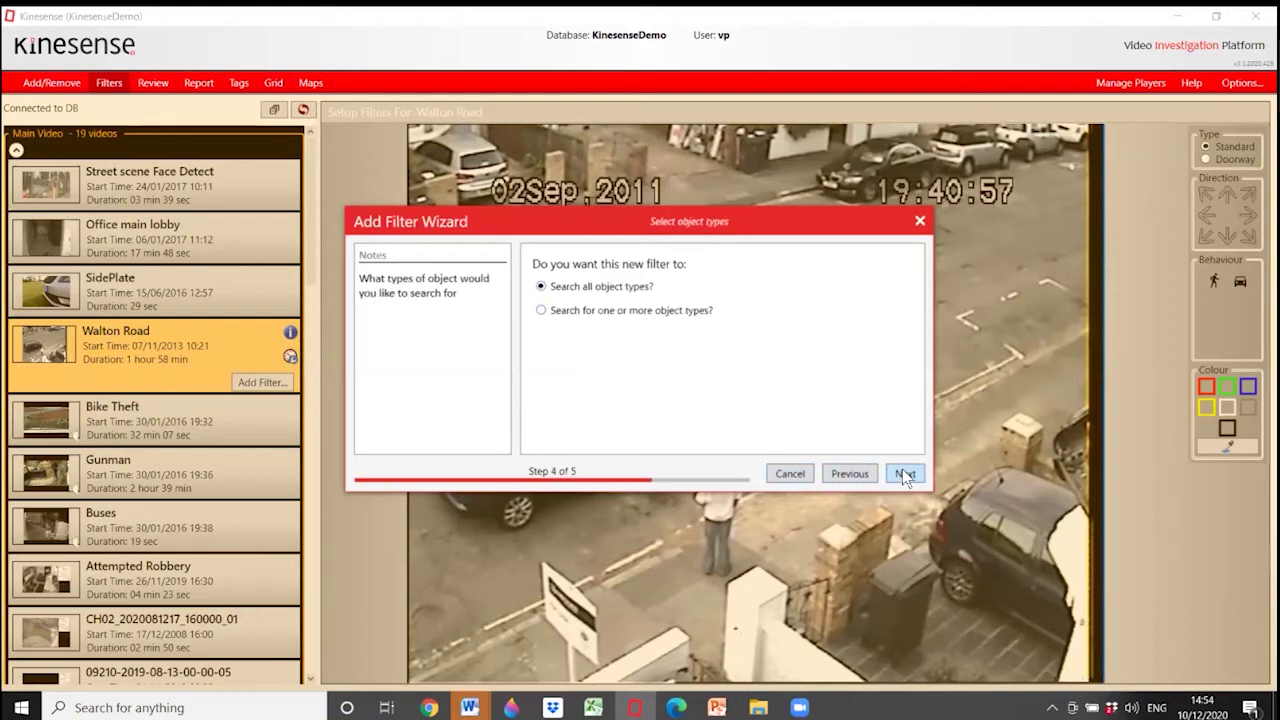
{"action": "left_click", "coordinate": [541, 311]}
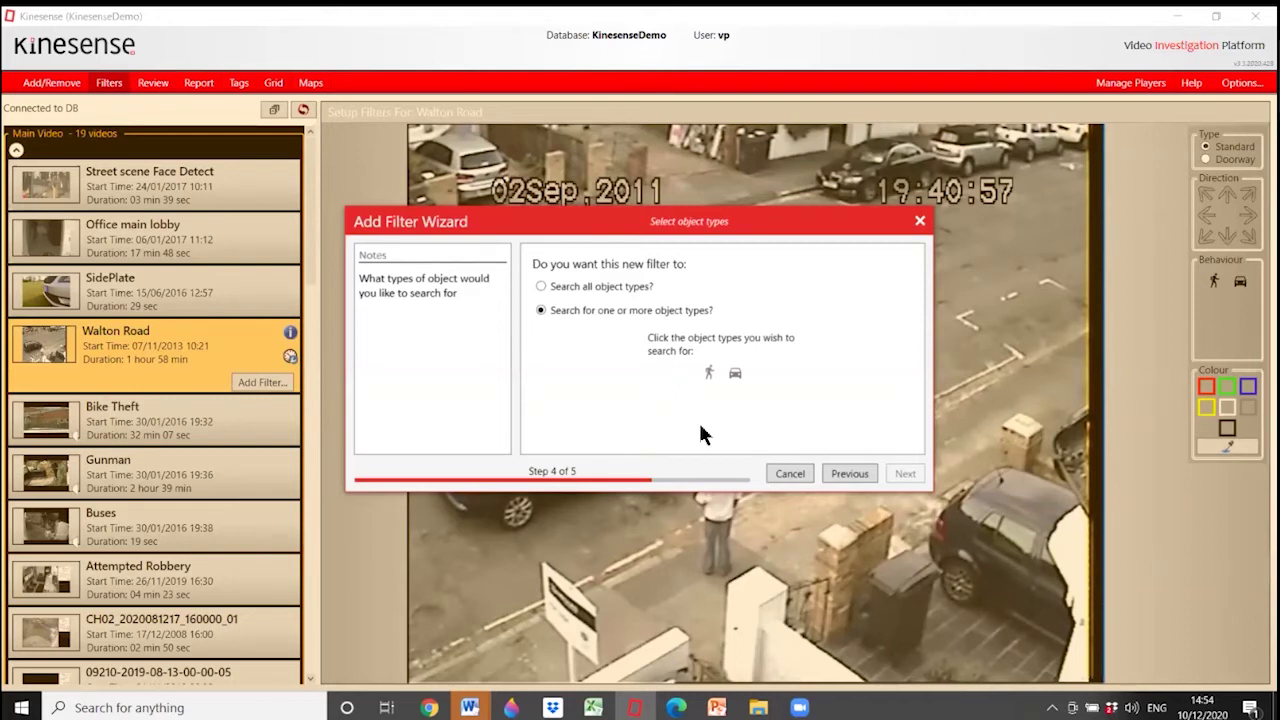
{"action": "left_click", "coordinate": [542, 287]}
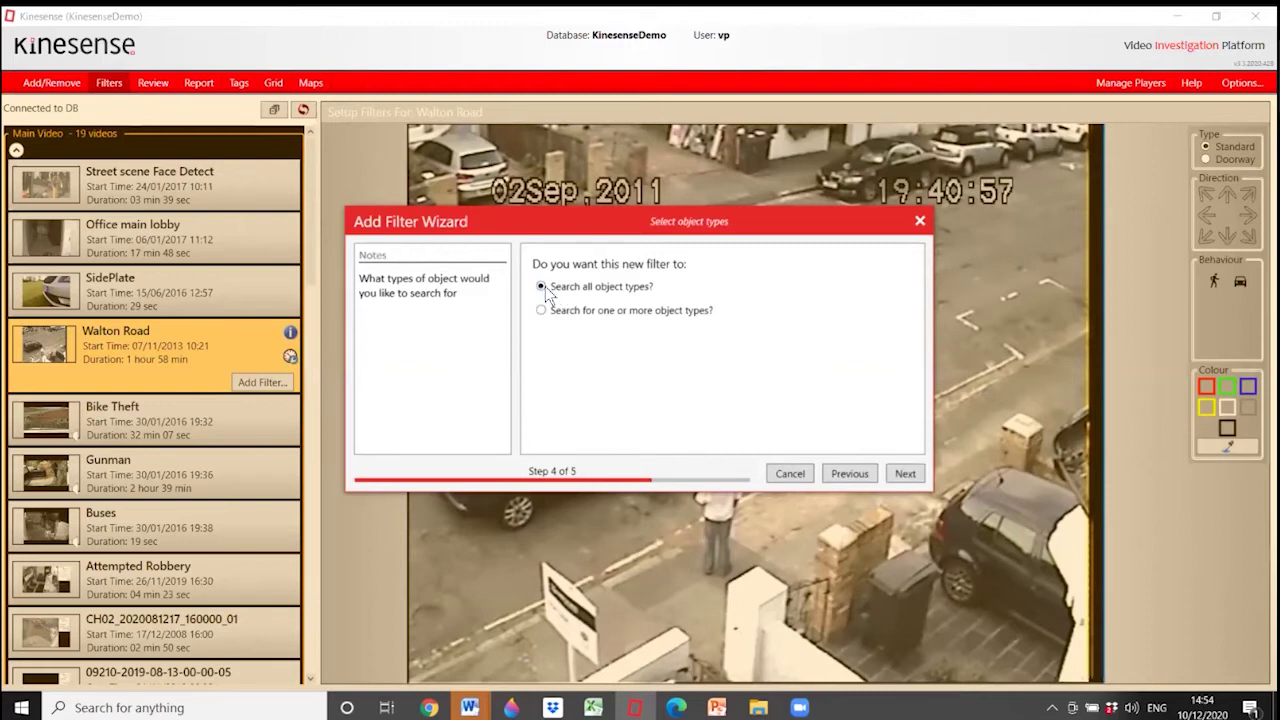
{"action": "left_click", "coordinate": [906, 474]}
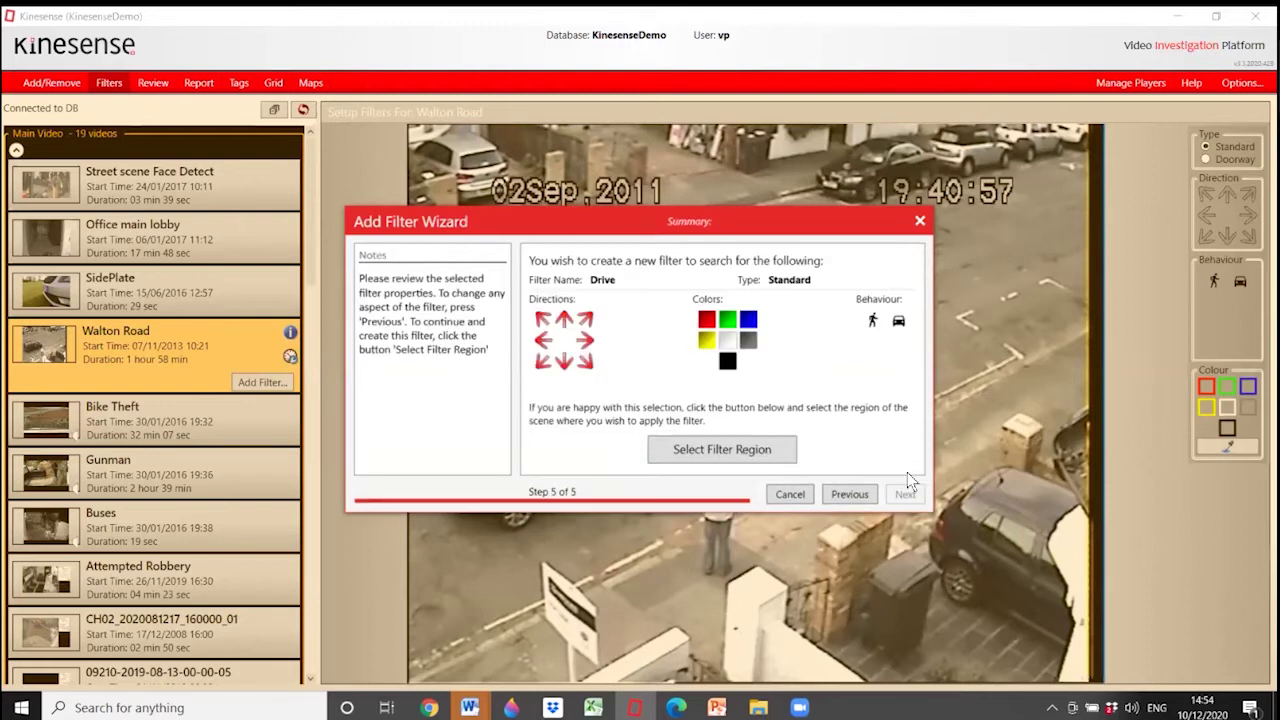
Step: Outline the paved driveway area beside the parked car as the Drive filter's region and save the filter
{"action": "left_click", "coordinate": [721, 448]}
{"action": "mouse_move", "coordinate": [894, 678]}
{"action": "left_mouse_down"}
{"action": "mouse_move", "coordinate": [968, 609]}
{"action": "mouse_move", "coordinate": [980, 620]}
{"action": "left_mouse_up"}
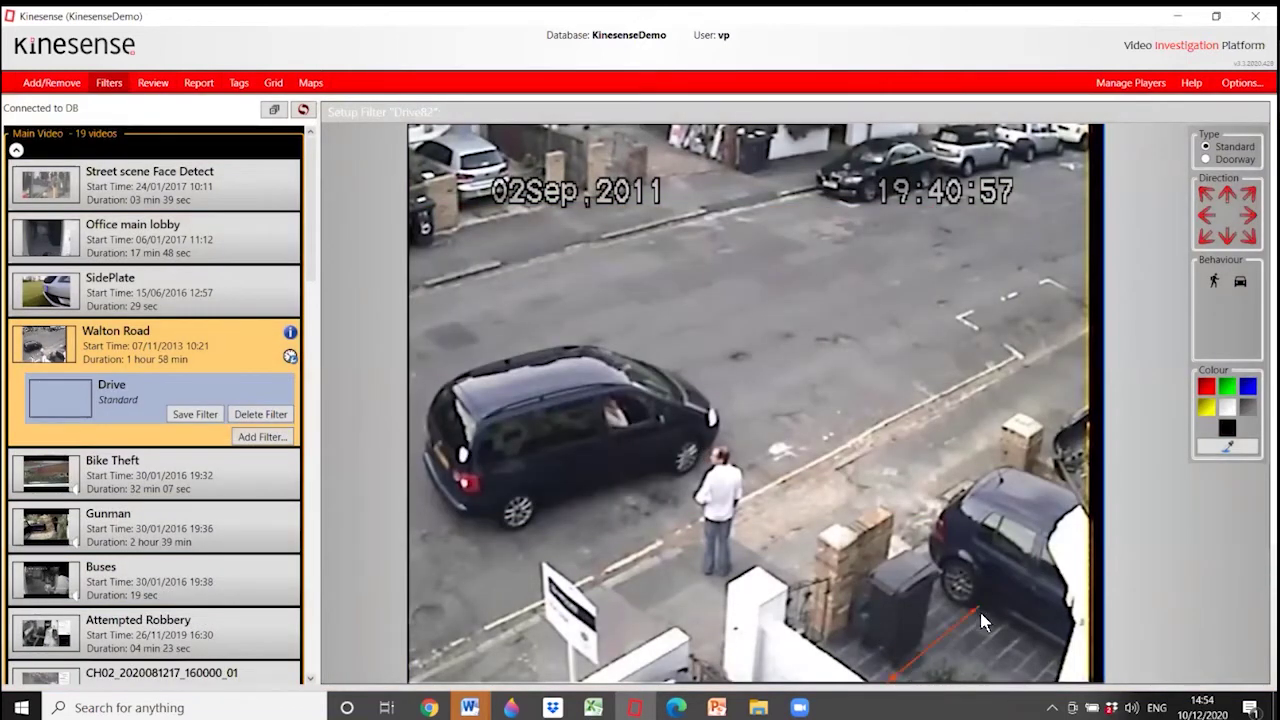
{"action": "left_click", "coordinate": [1064, 646]}
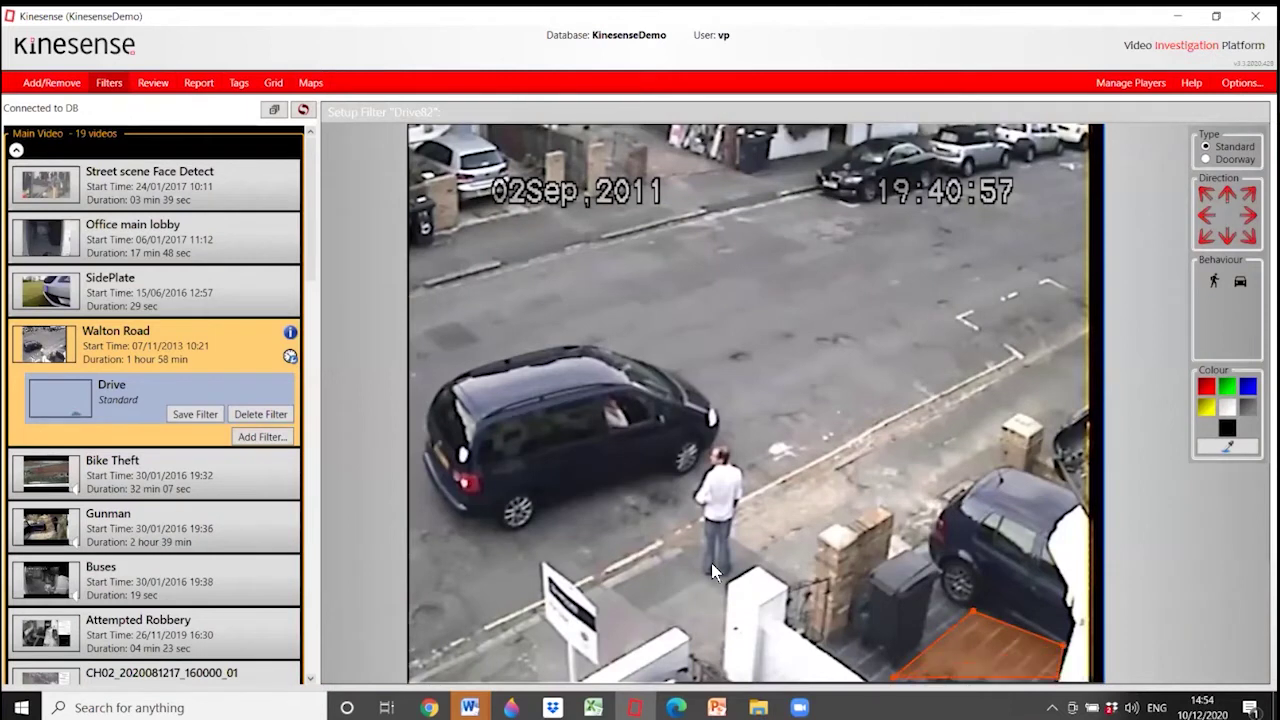
{"action": "left_click", "coordinate": [207, 416]}
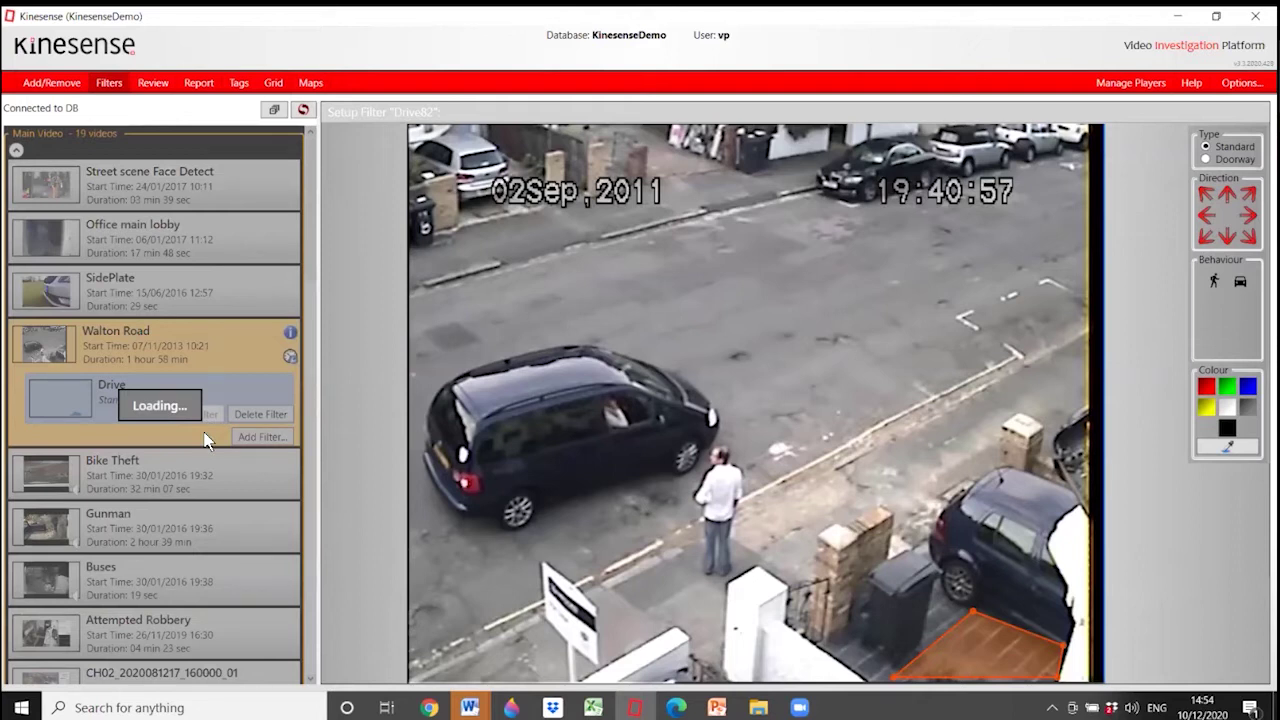
Step: Review Walton Road with the Drive filter applied, play only the filtered events, and pause at 11:45:44 as the man leaves the driveway
{"action": "left_click", "coordinate": [162, 86]}
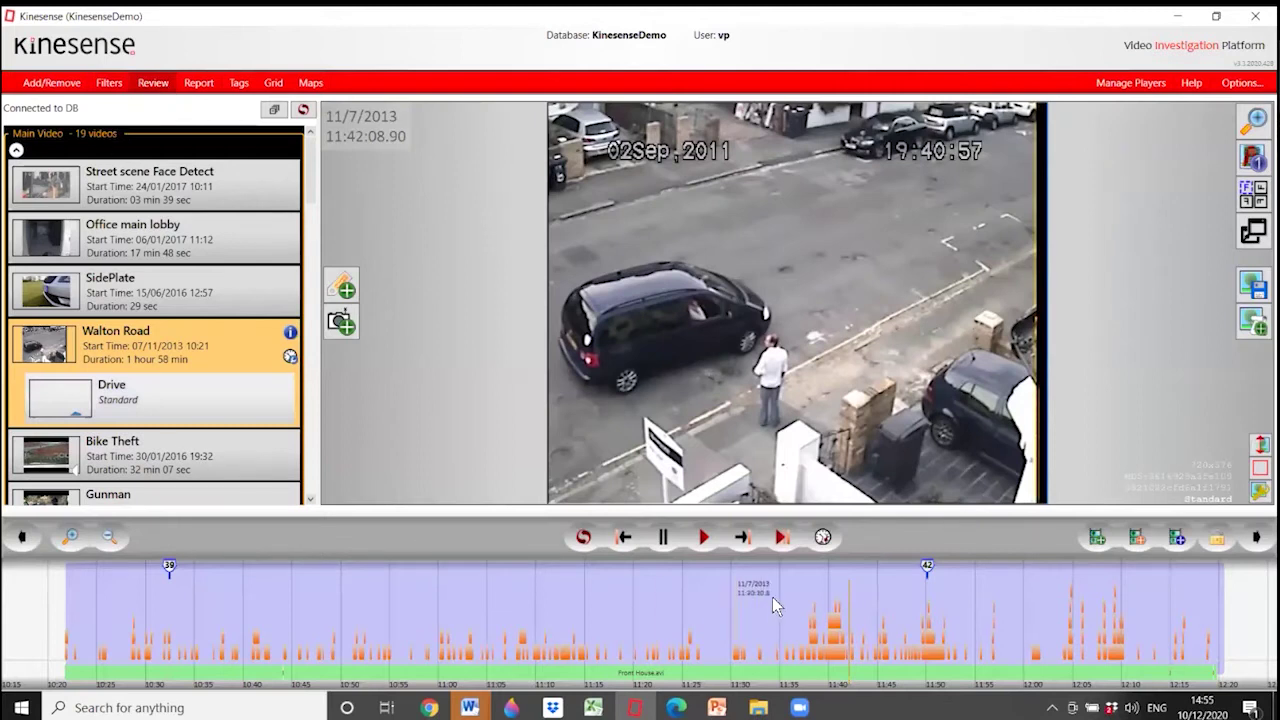
{"action": "left_click", "coordinate": [102, 402]}
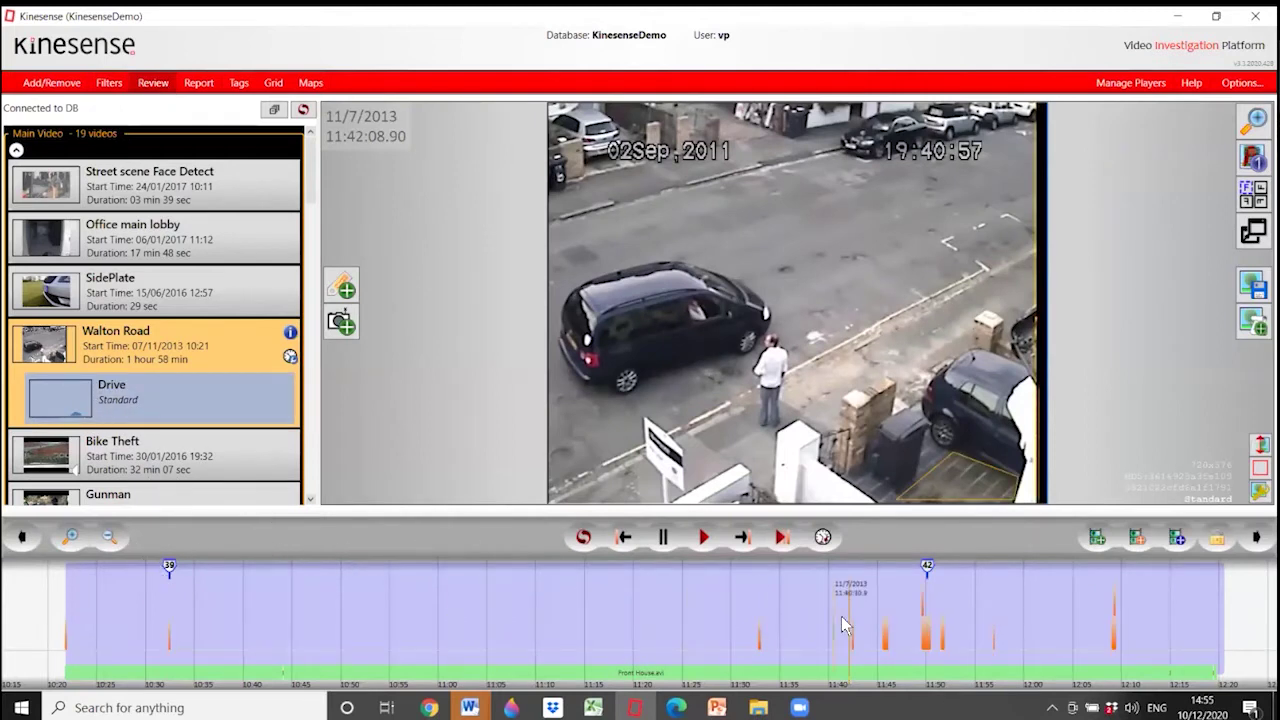
{"action": "left_click", "coordinate": [75, 592]}
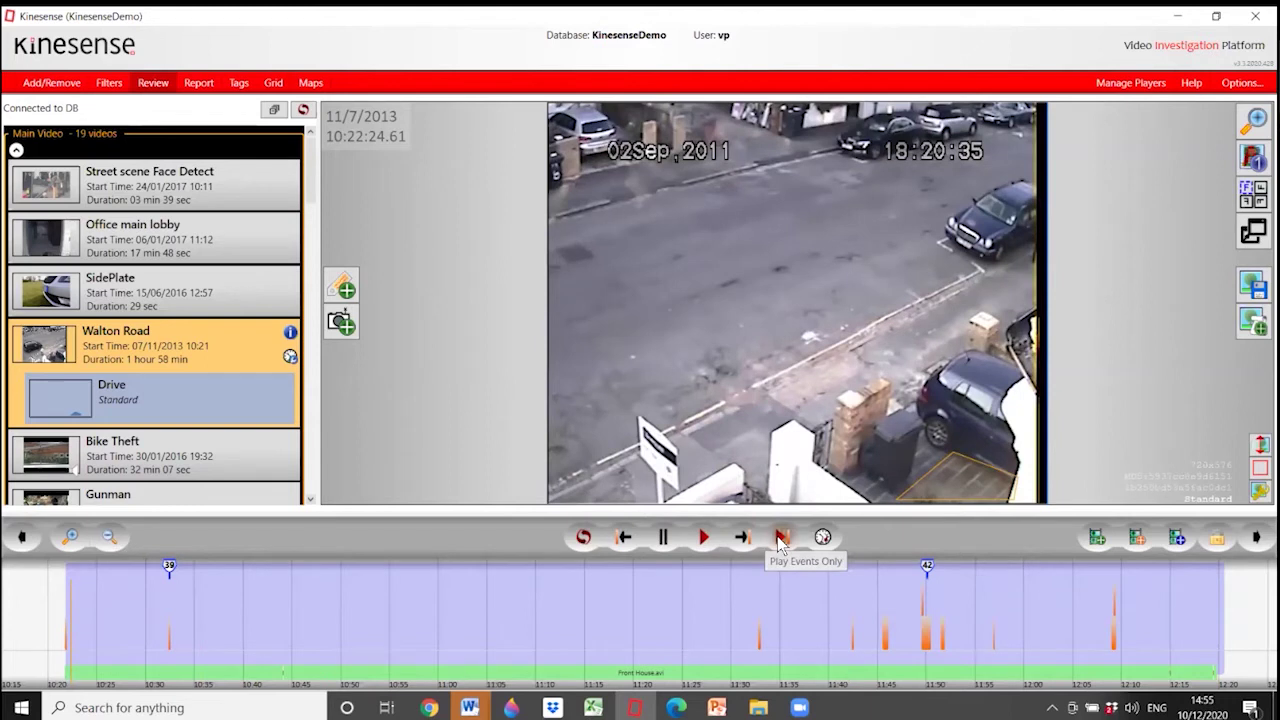
{"action": "left_click", "coordinate": [781, 539]}
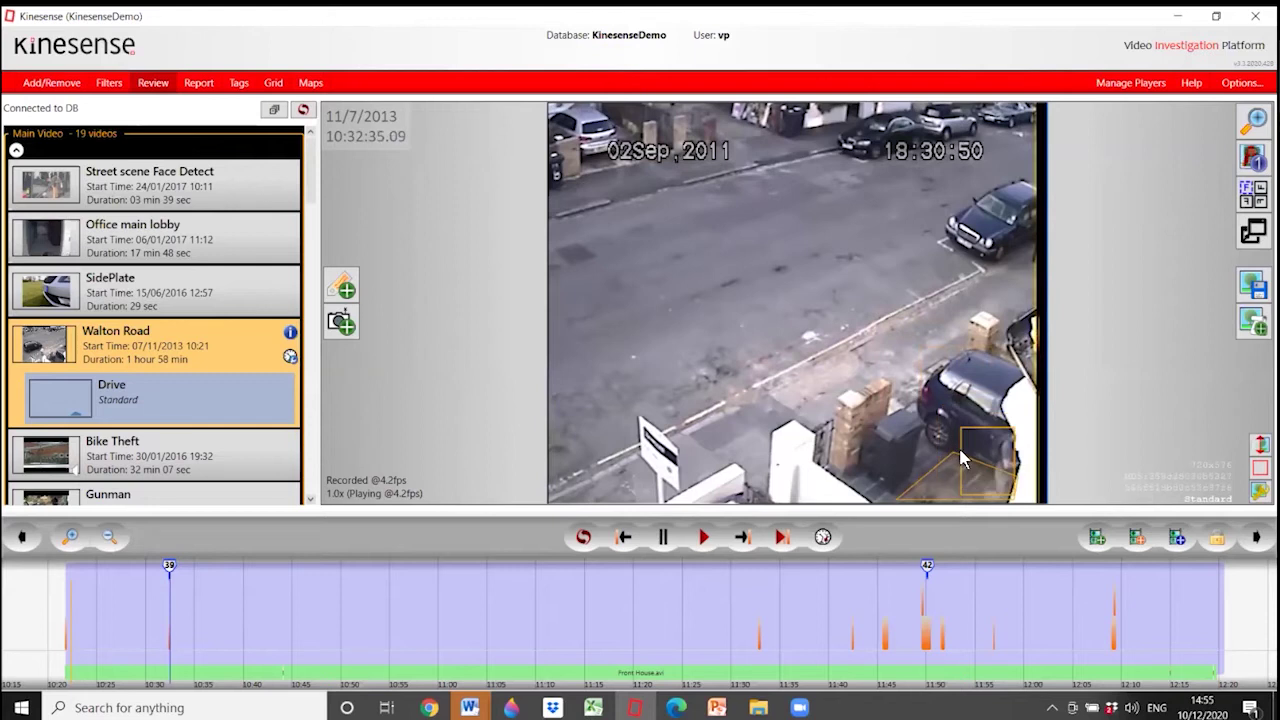
{"action": "left_click", "coordinate": [758, 610]}
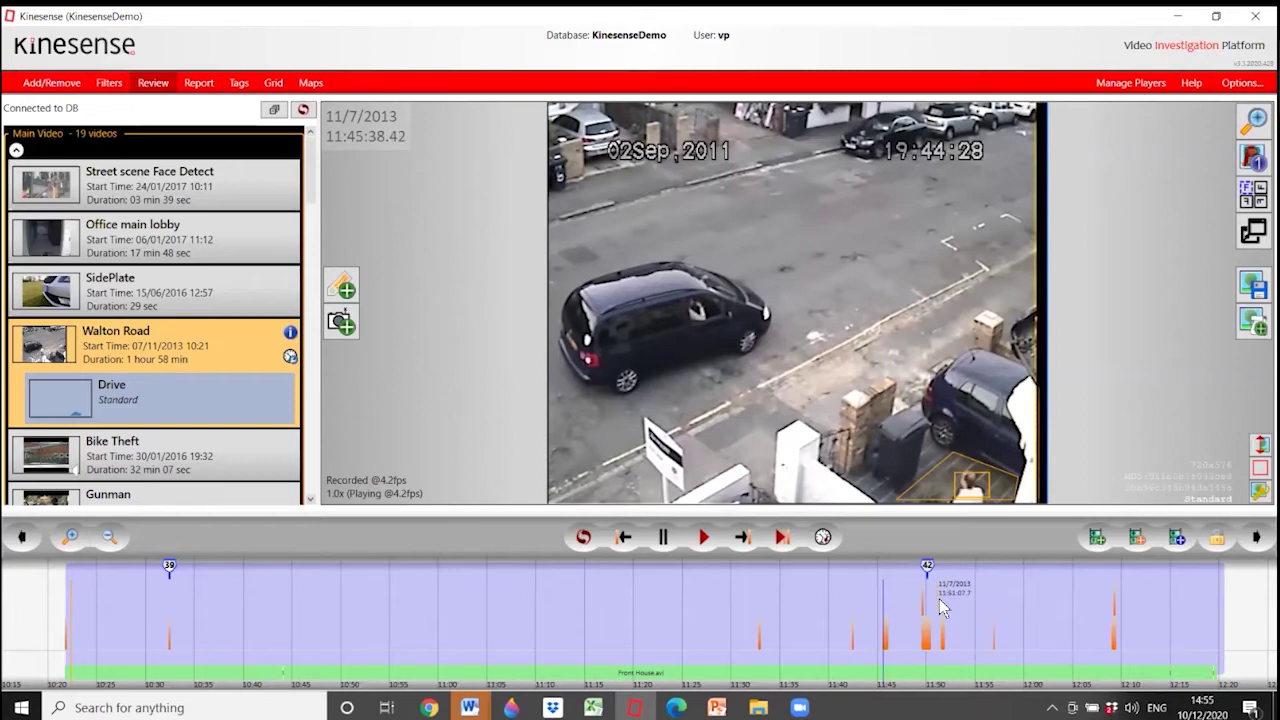
{"action": "left_click", "coordinate": [664, 538]}
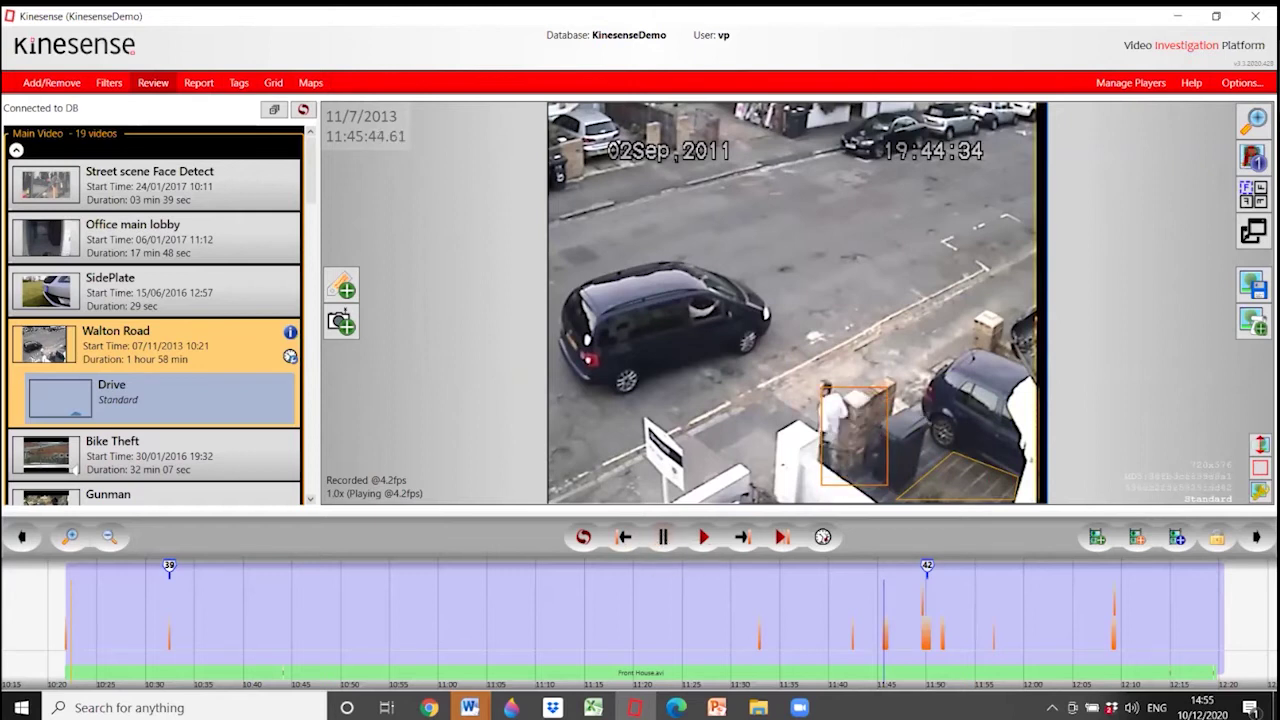
Step: Add the paused Walton Road frame to the image report, check it there, and return to the video review
{"action": "left_click", "coordinate": [1253, 320]}
{"action": "left_click", "coordinate": [196, 105]}
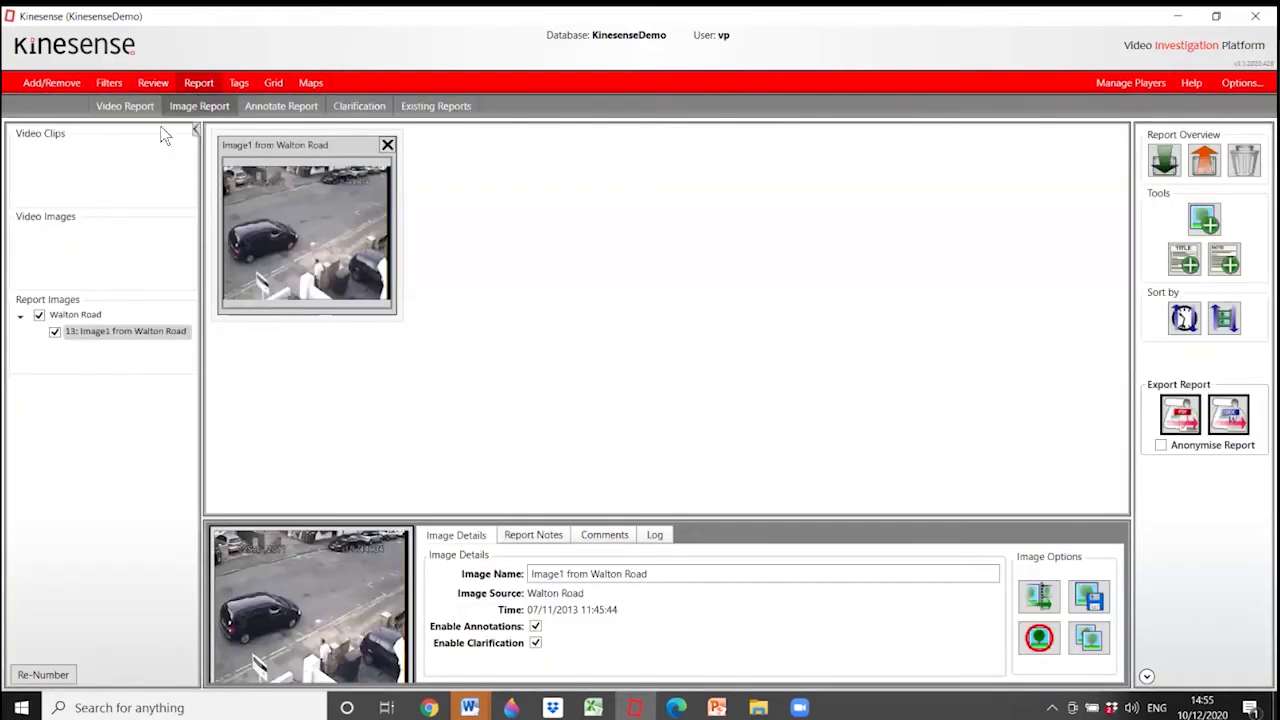
{"action": "left_click", "coordinate": [153, 83]}
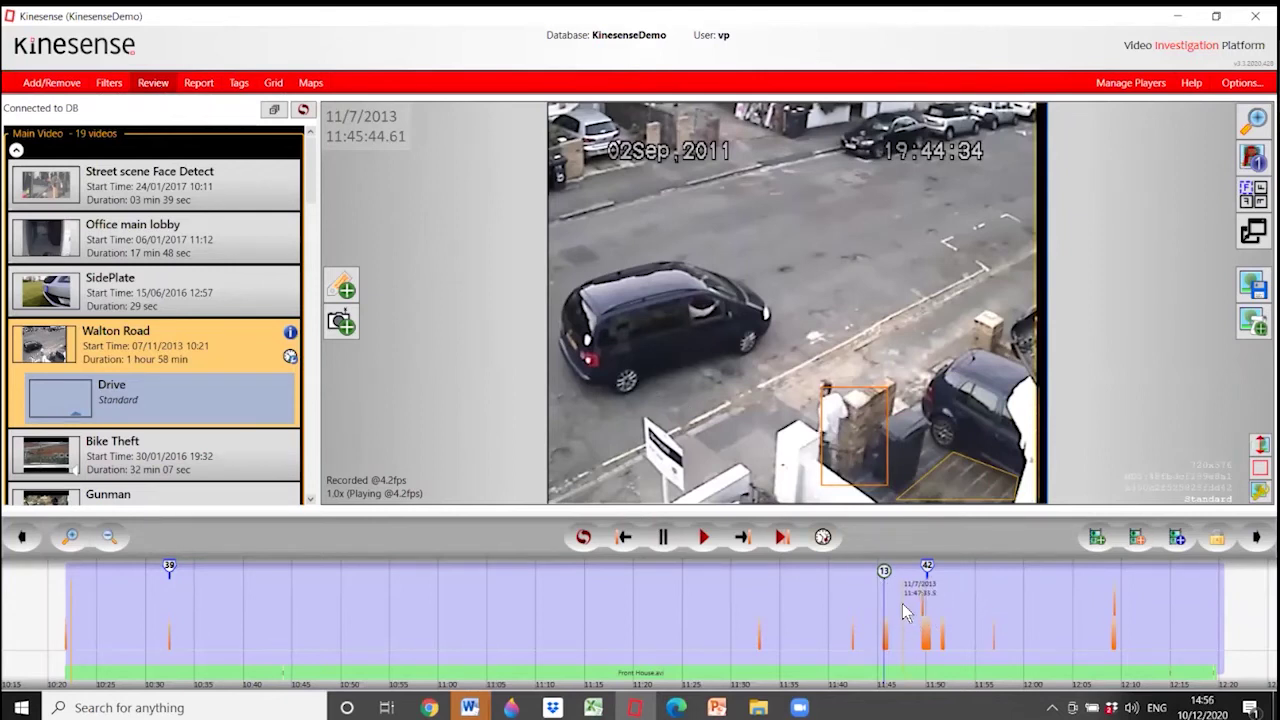
Step: Tag the paused frame as Suspect X, Exits Scene, with comment "Meets drives of blue vehicle" and relevance Interesting, and check the tag list
{"action": "left_click", "coordinate": [343, 288]}
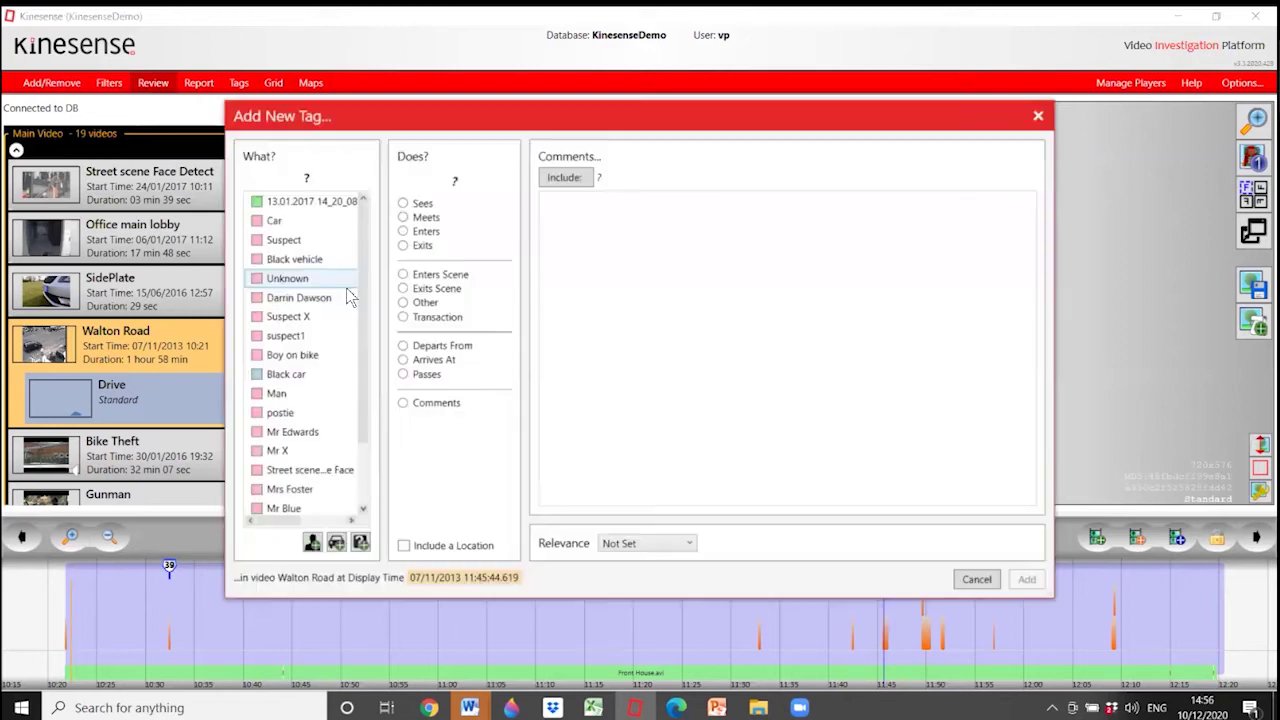
{"action": "left_click", "coordinate": [257, 316]}
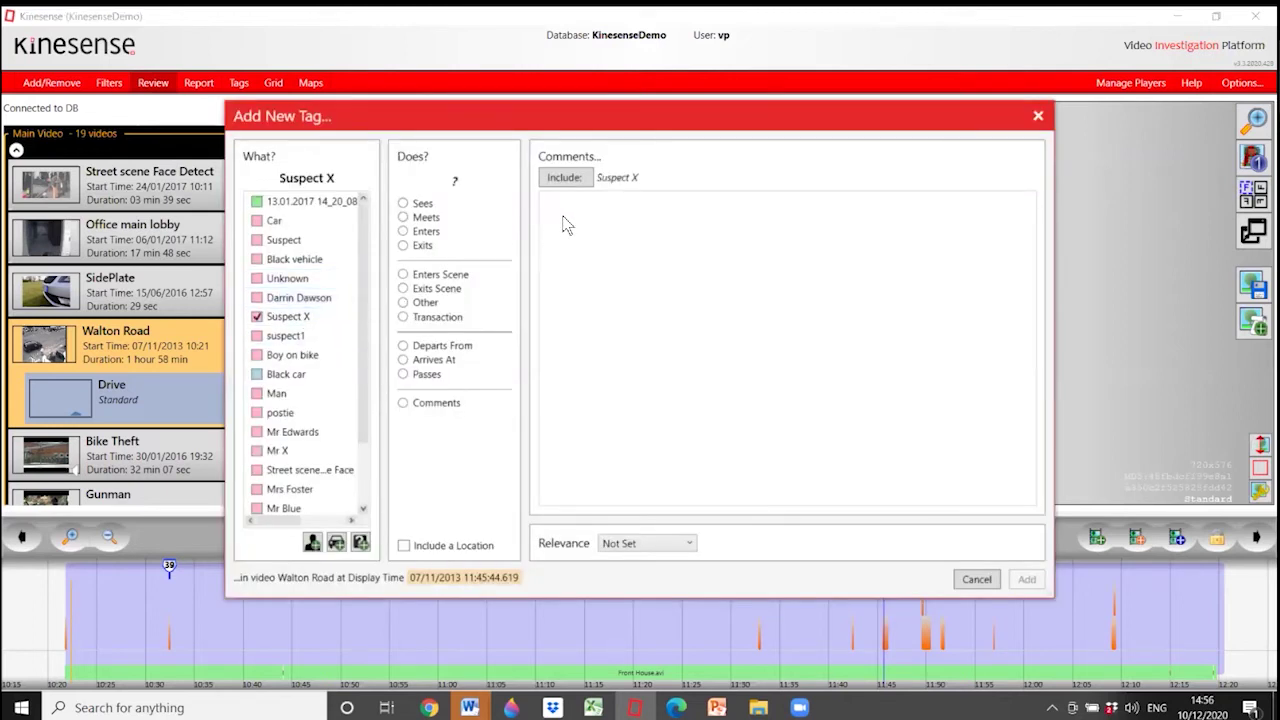
{"action": "left_click", "coordinate": [403, 289]}
{"action": "left_click", "coordinate": [574, 224]}
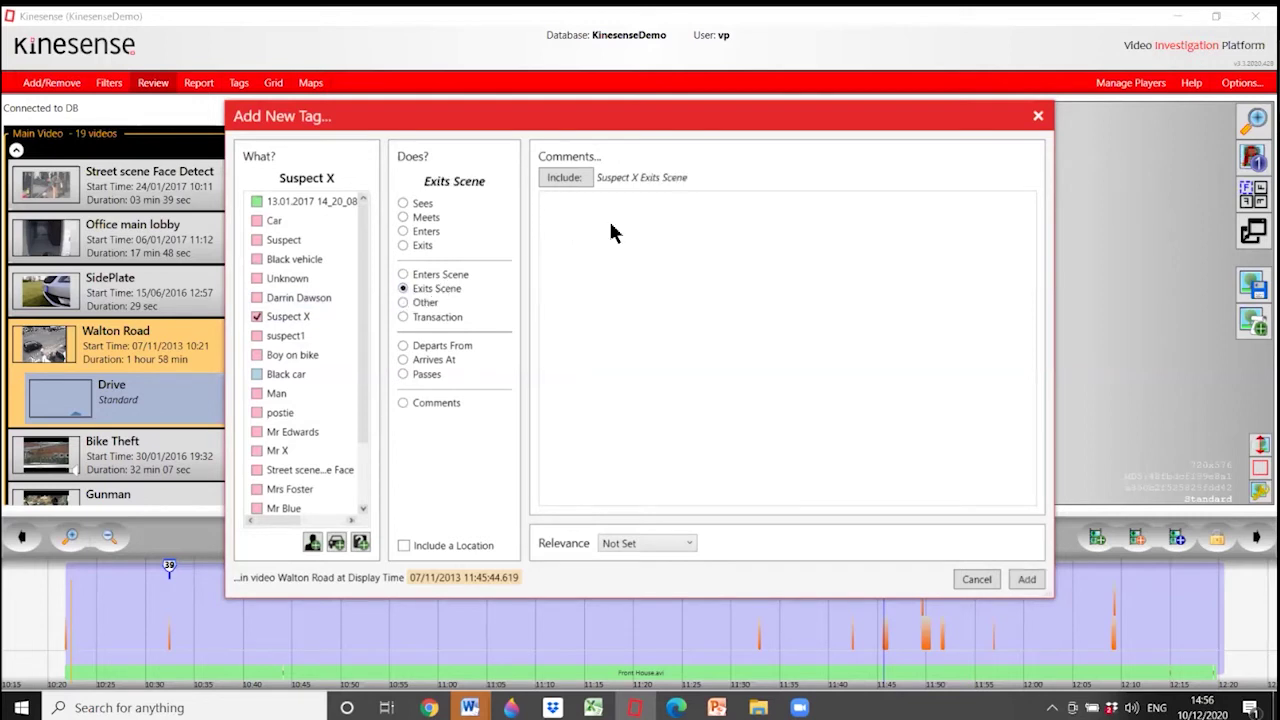
{"action": "type", "text": "Meets drives of blue vehicle"}
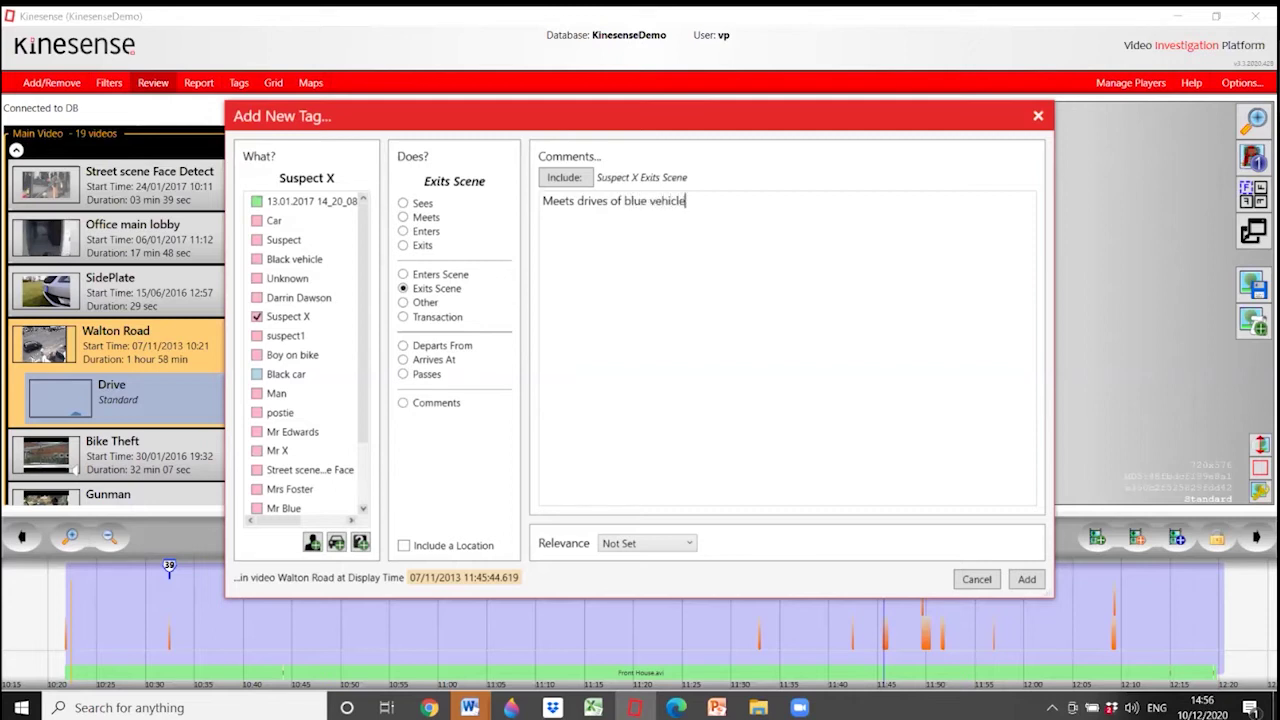
{"action": "left_click", "coordinate": [688, 548]}
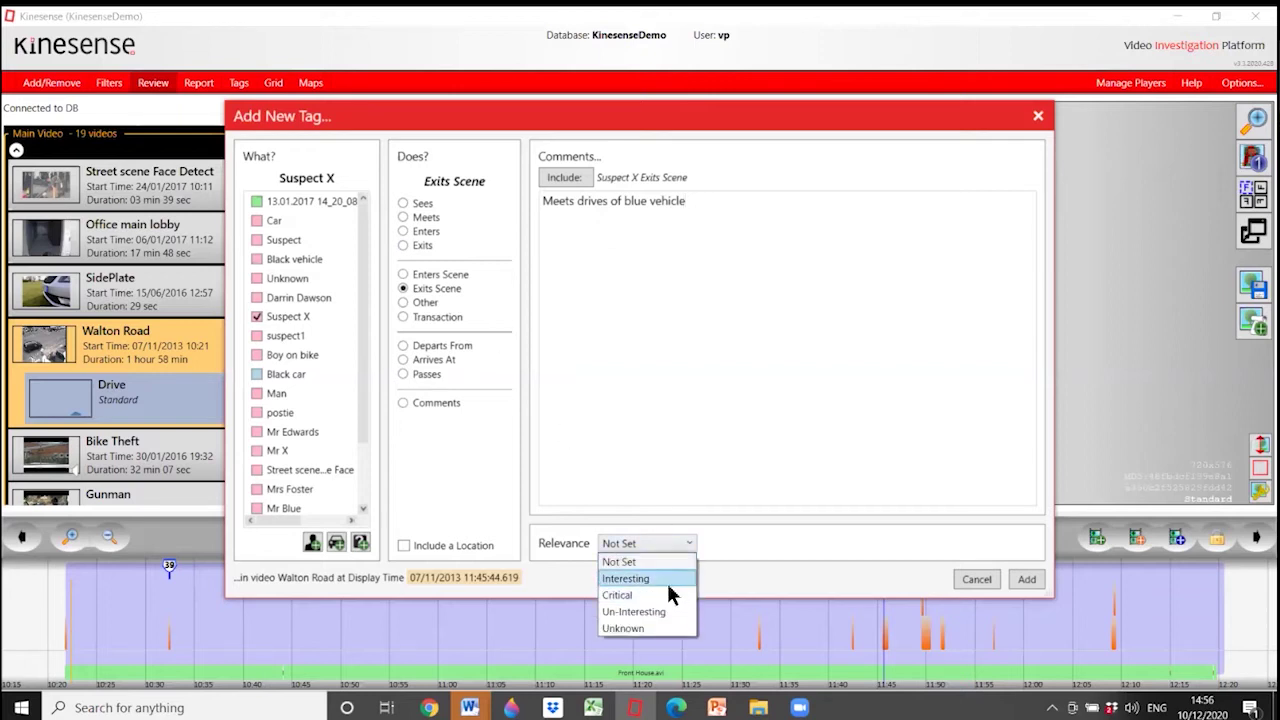
{"action": "left_click", "coordinate": [670, 579]}
{"action": "left_click", "coordinate": [1036, 589]}
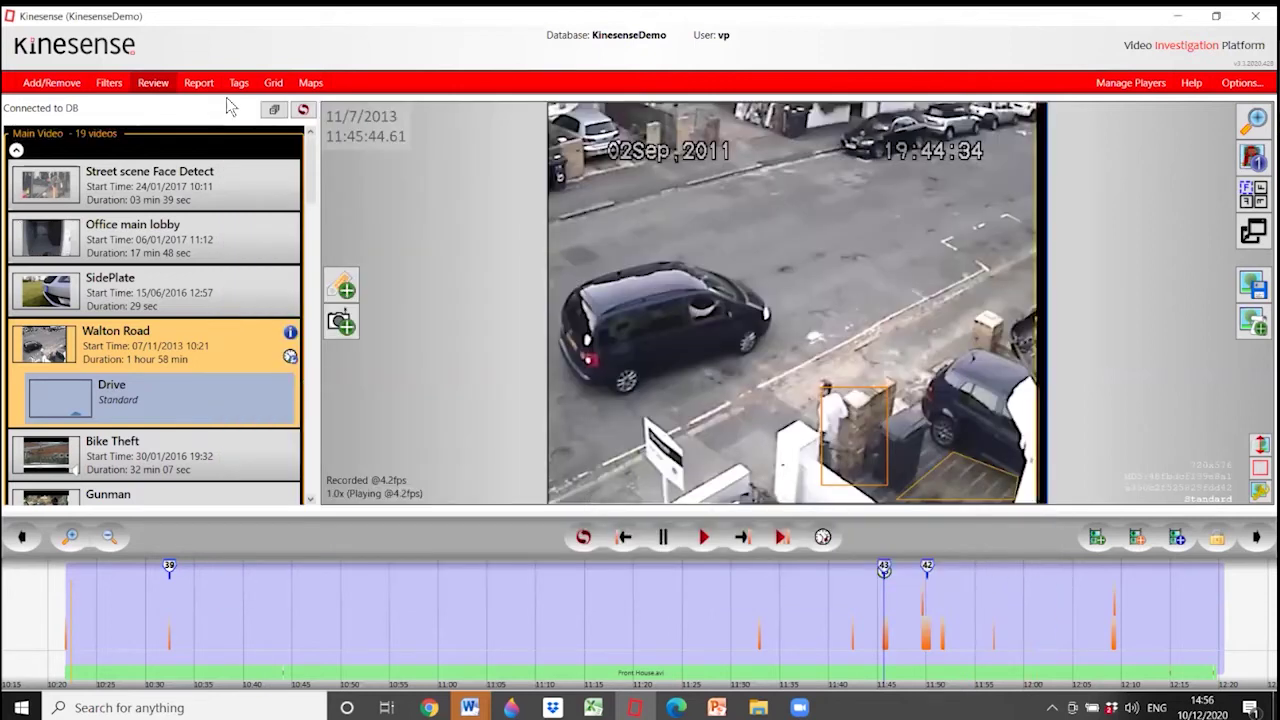
{"action": "left_click", "coordinate": [238, 85]}
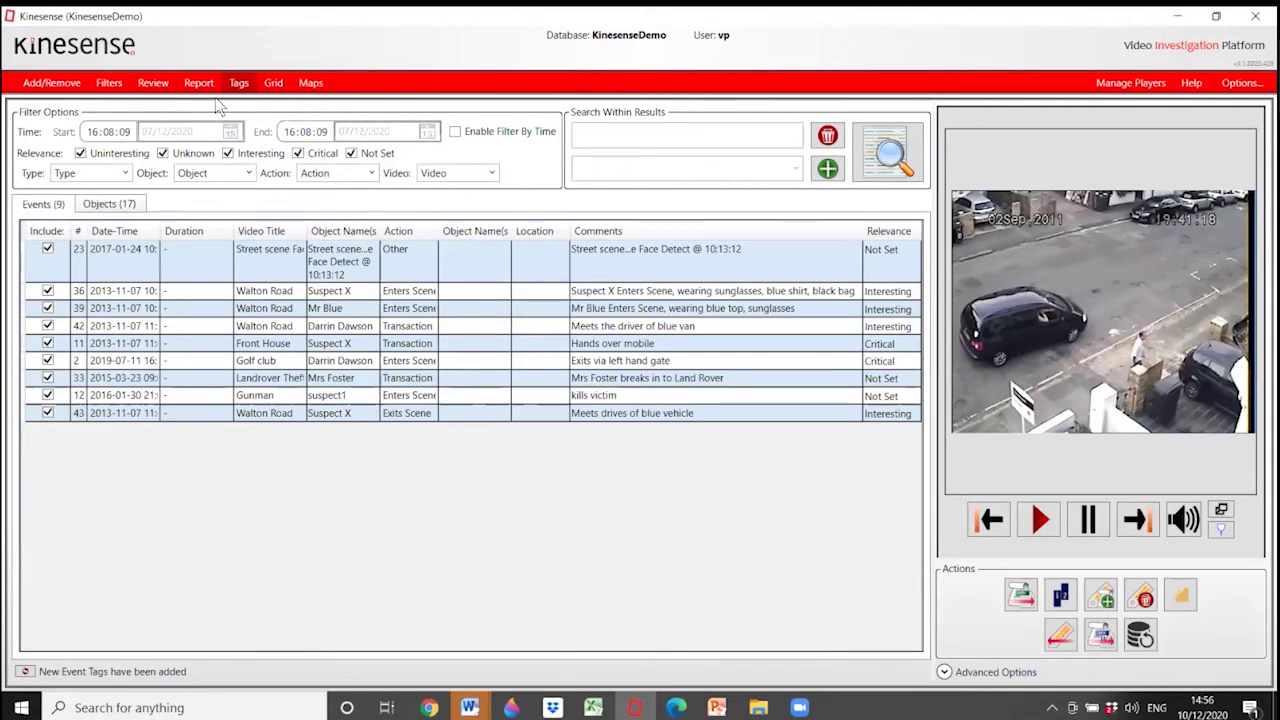
Step: Add the Walton Road footage from 11:45:20 to 11:46:26 to the video report as a clip and view it there
{"action": "left_click", "coordinate": [153, 83]}
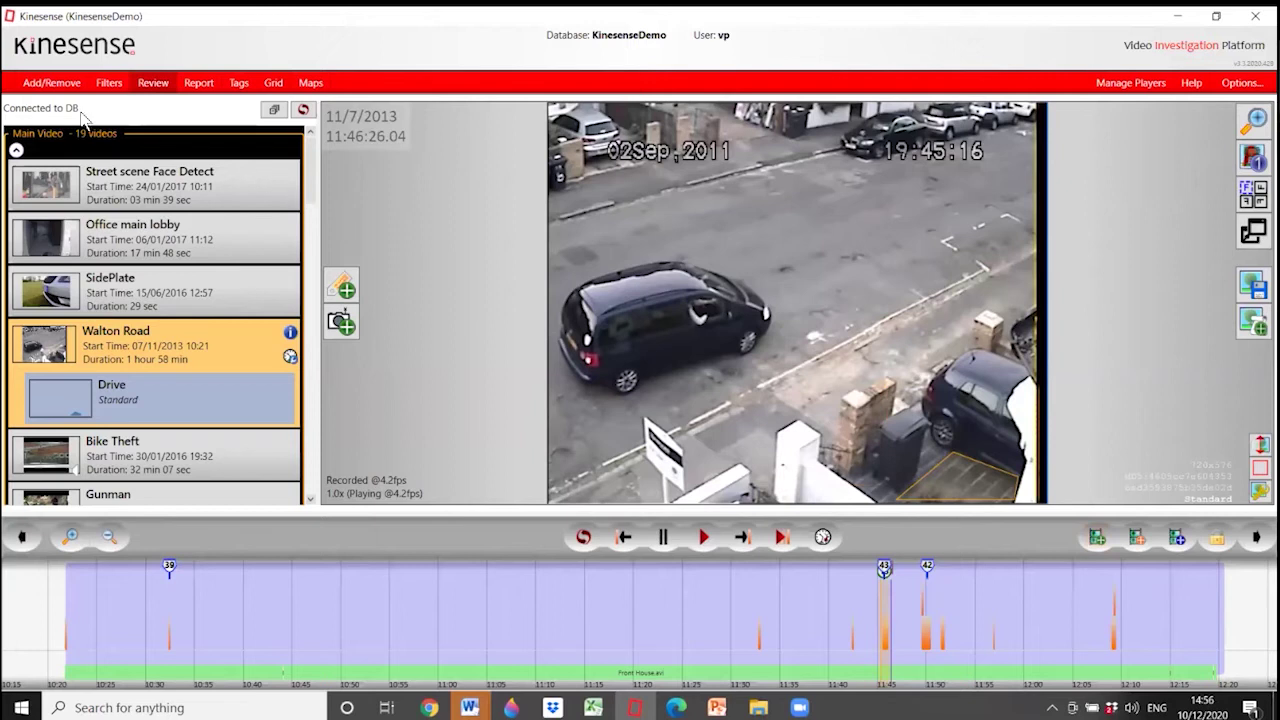
{"action": "left_click", "coordinate": [199, 84]}
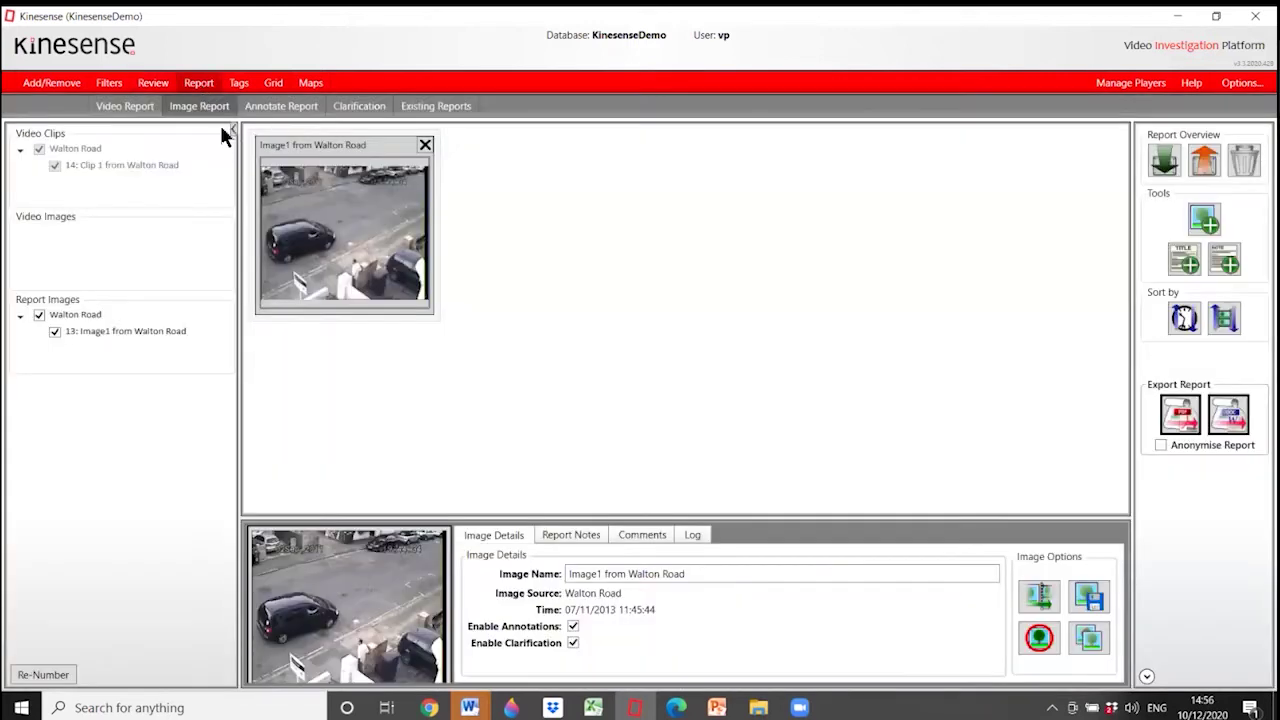
{"action": "left_click", "coordinate": [146, 114]}
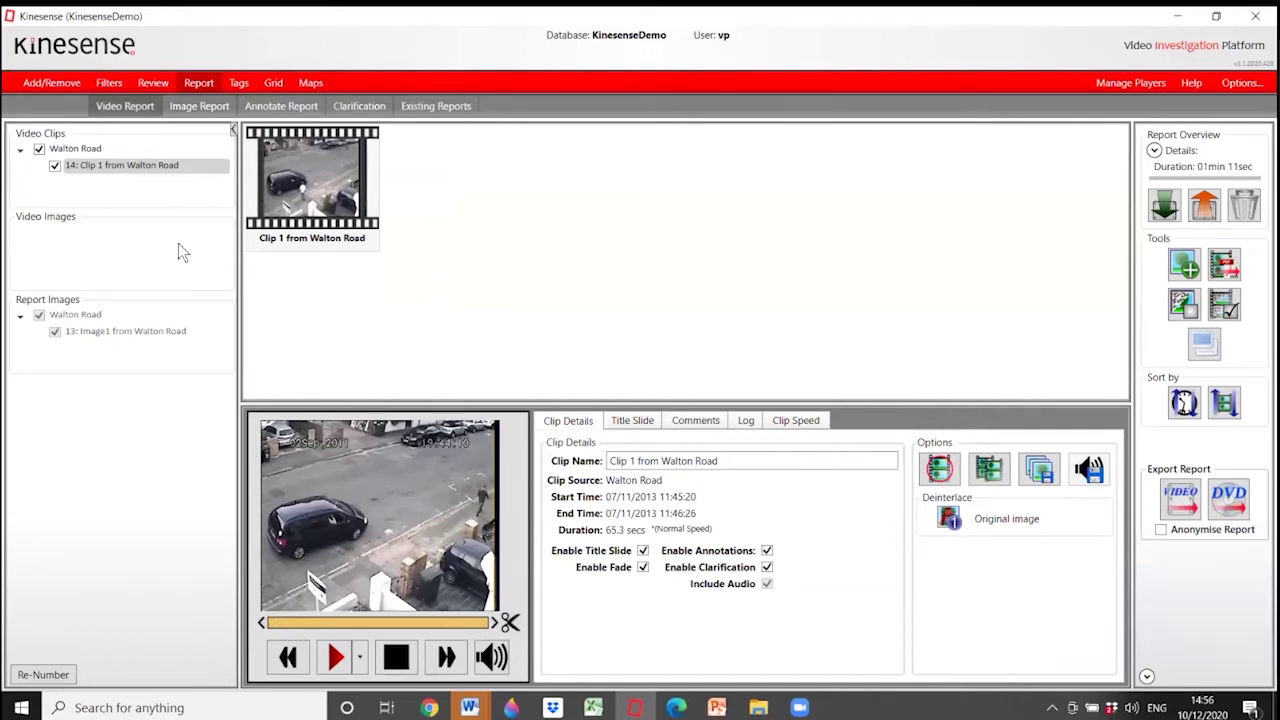
Step: Add the Drive events between about 11:47 and 12:10 to the video report as separate clips and open the report
{"action": "left_click", "coordinate": [155, 85]}
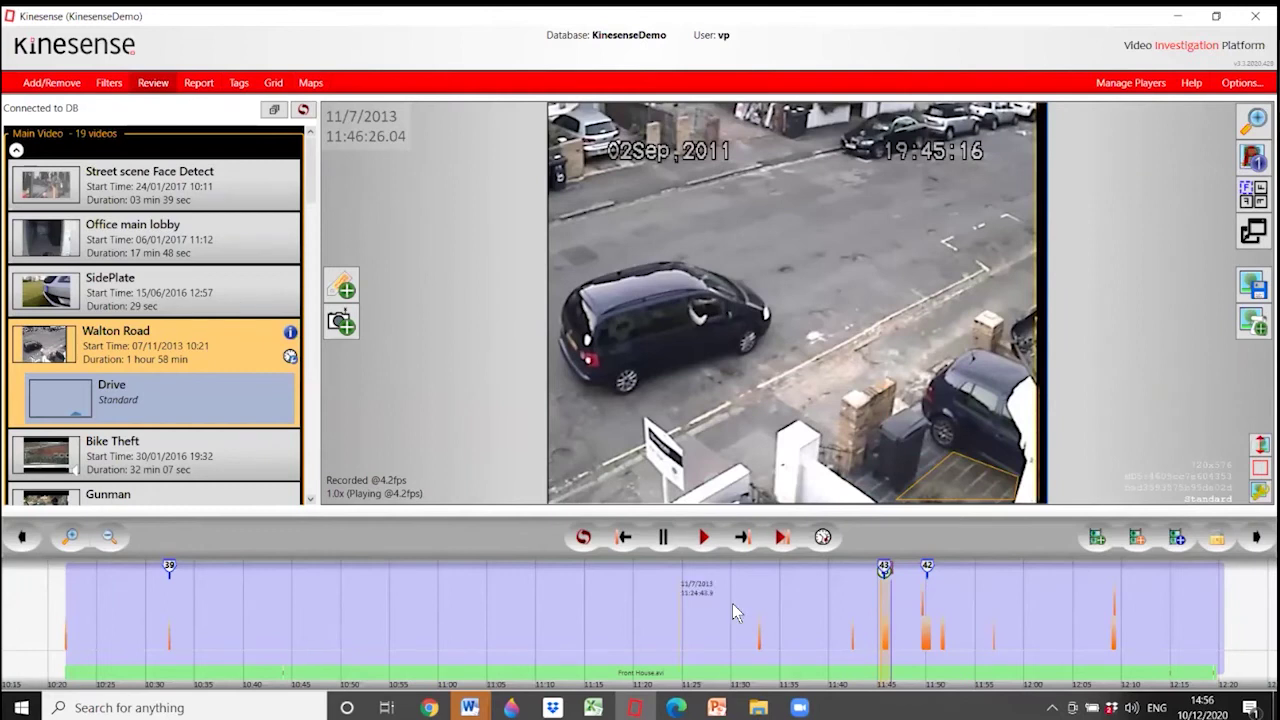
{"action": "left_click_drag", "start_coordinate": [907, 592], "coordinate": [1128, 592]}
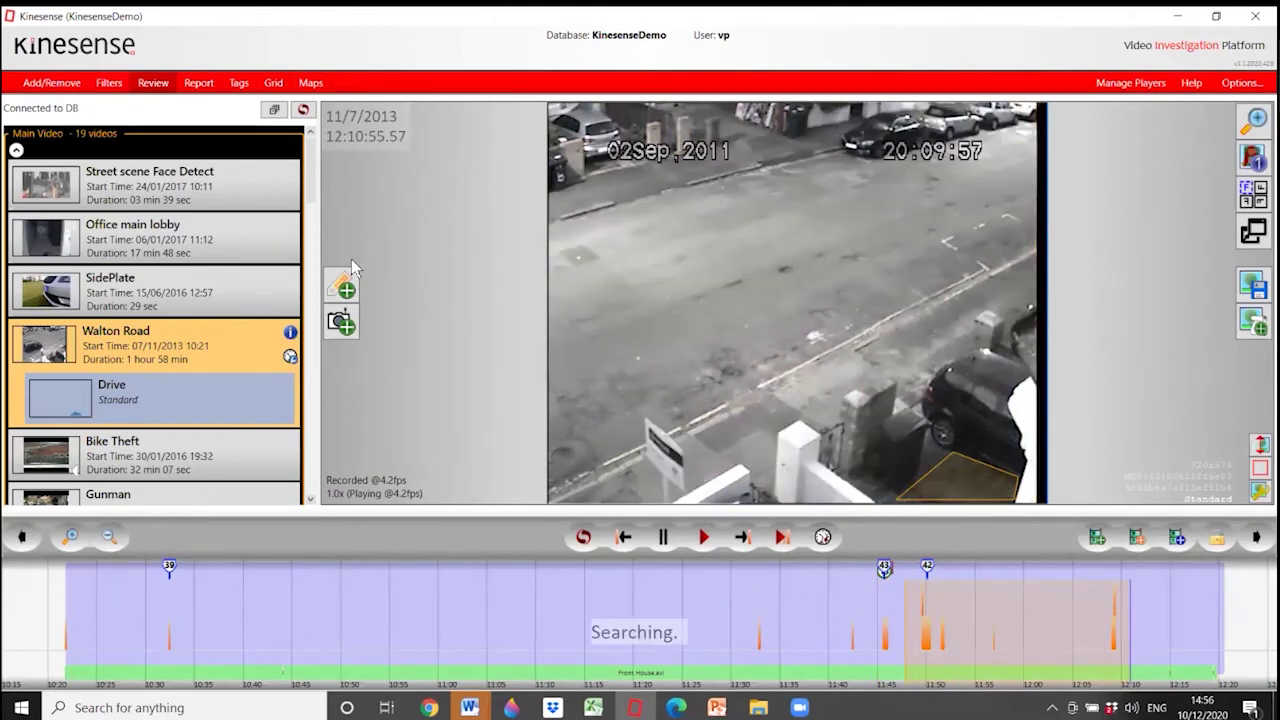
{"action": "left_click", "coordinate": [207, 84]}
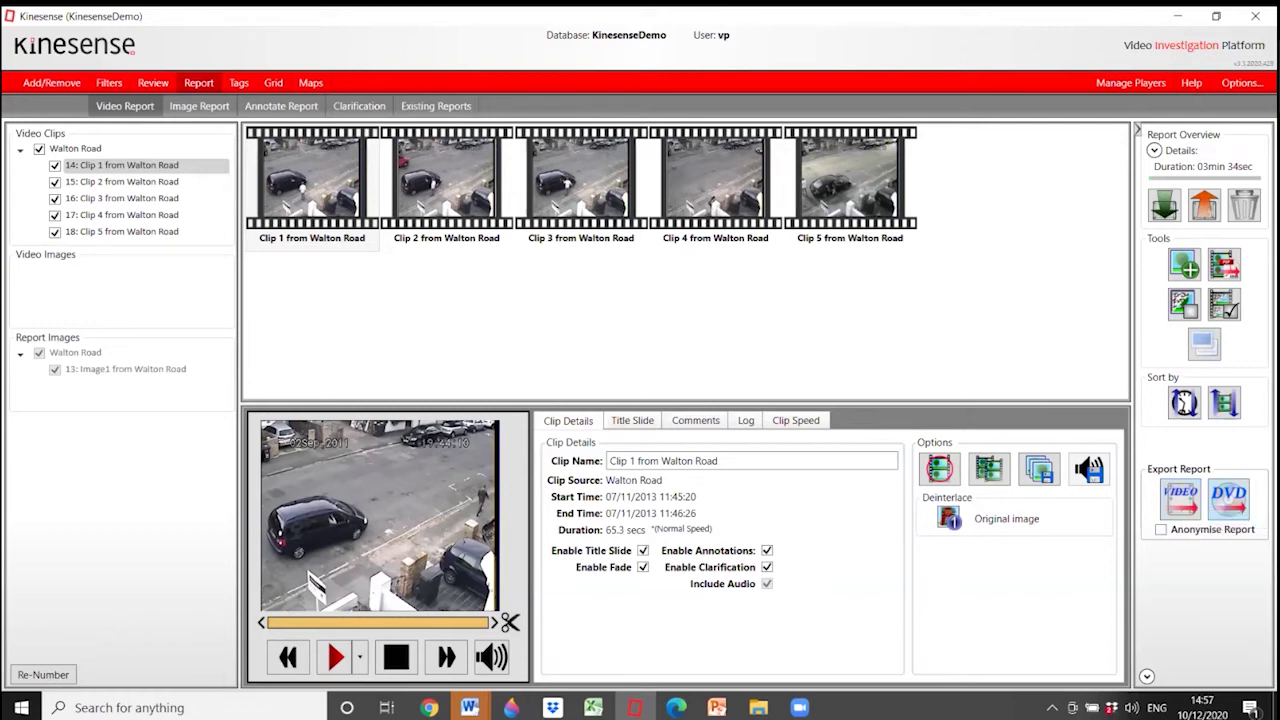
Step: Look through the title slide, comments and clip details of Clip 1 from Walton Road
{"action": "left_click", "coordinate": [651, 422]}
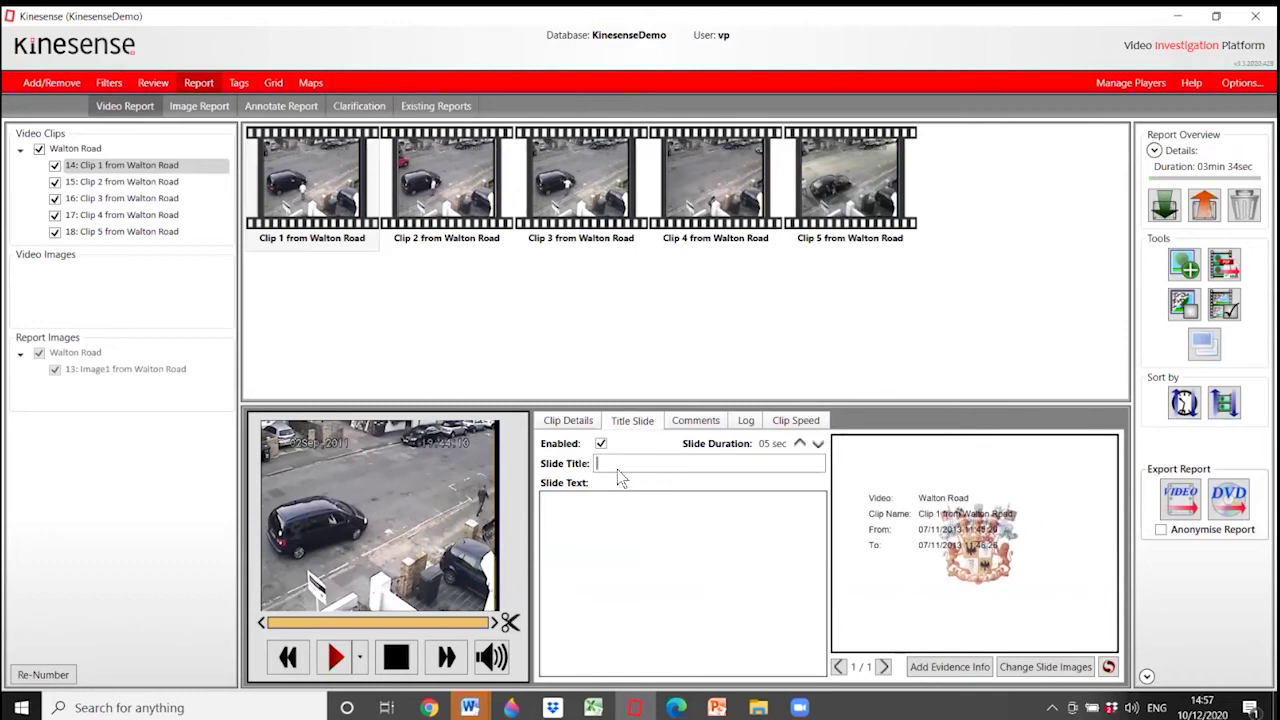
{"action": "left_click", "coordinate": [674, 421]}
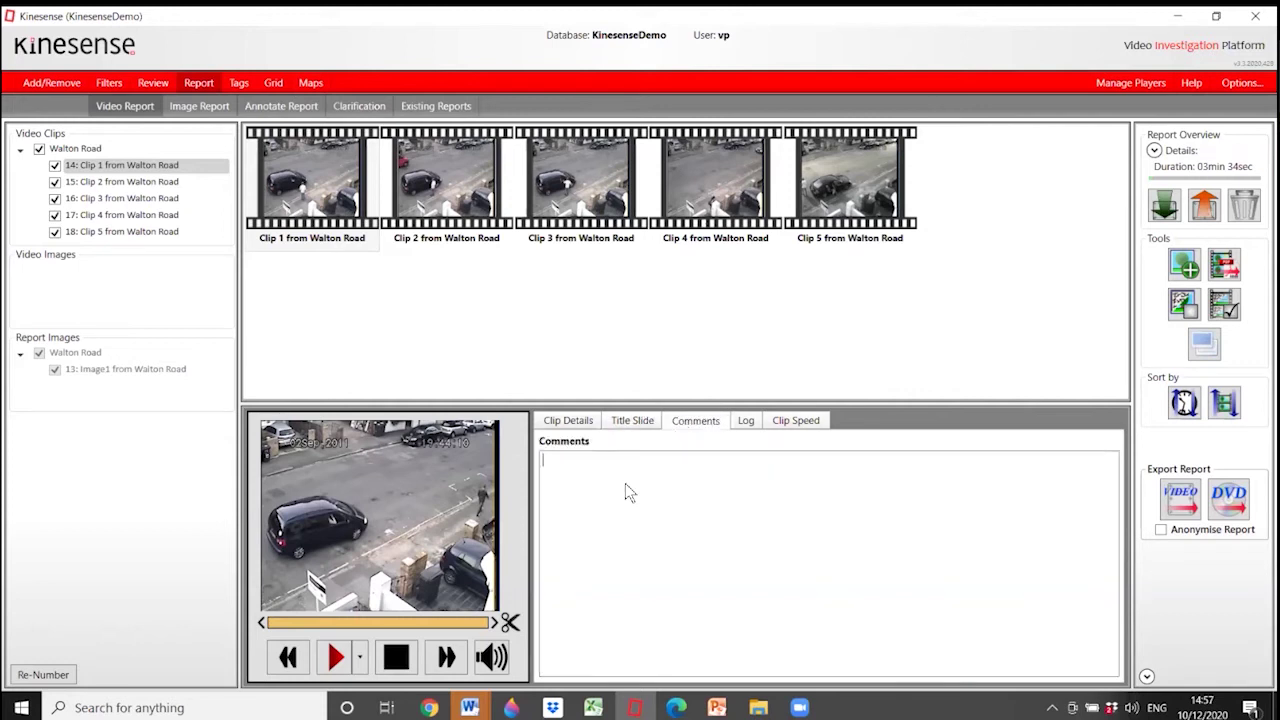
{"action": "left_click", "coordinate": [568, 421]}
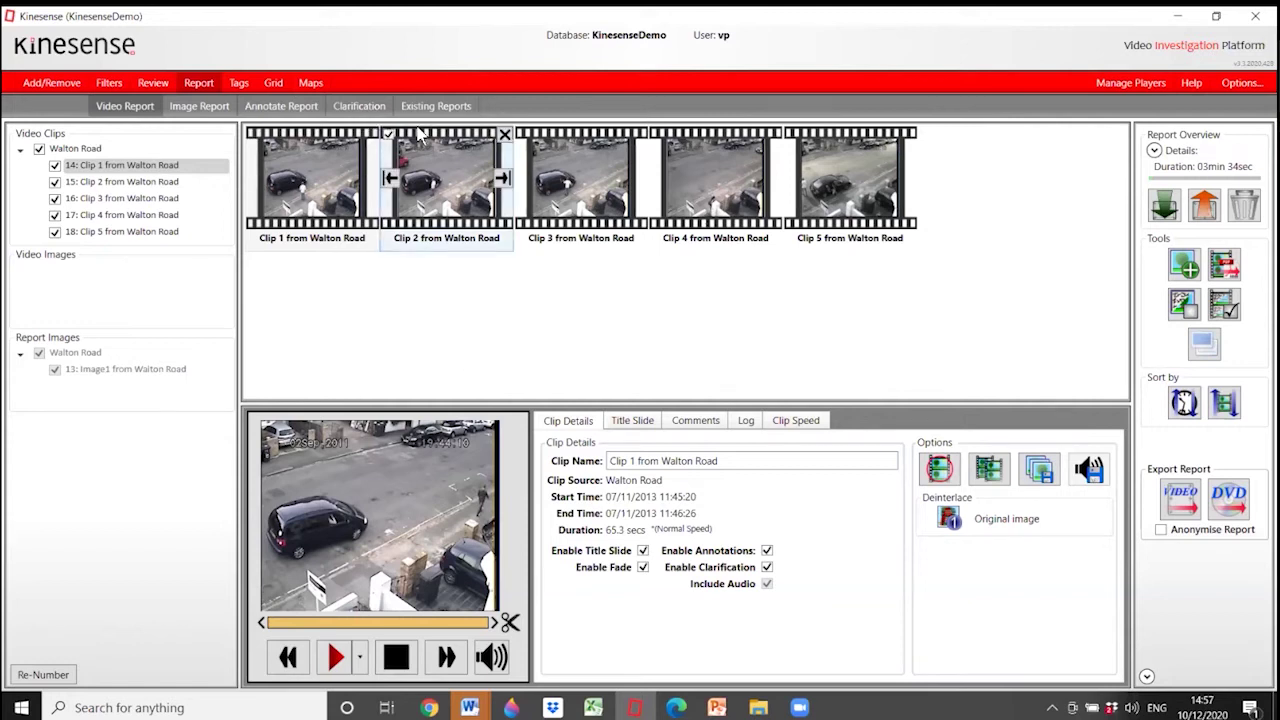
Step: Return to the Walton Road review, clear the timeline selection, and move playback to about 11:36
{"action": "left_click", "coordinate": [156, 84]}
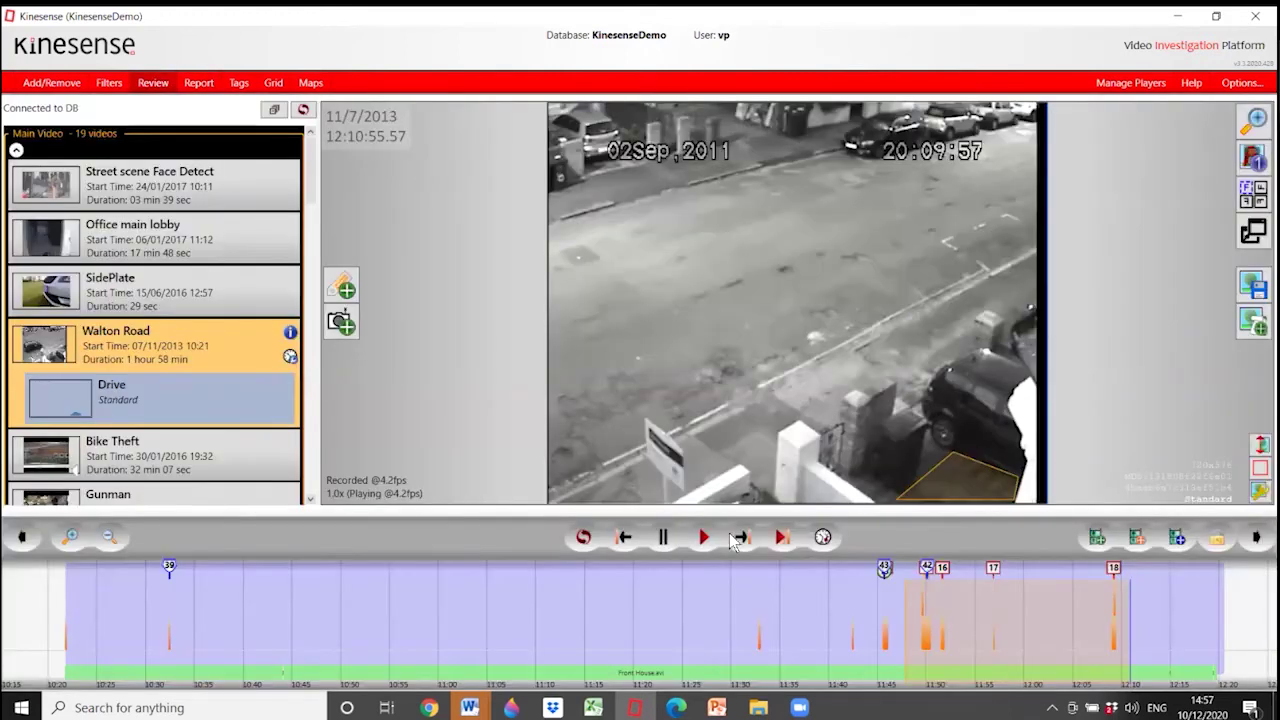
{"action": "left_click", "coordinate": [795, 593]}
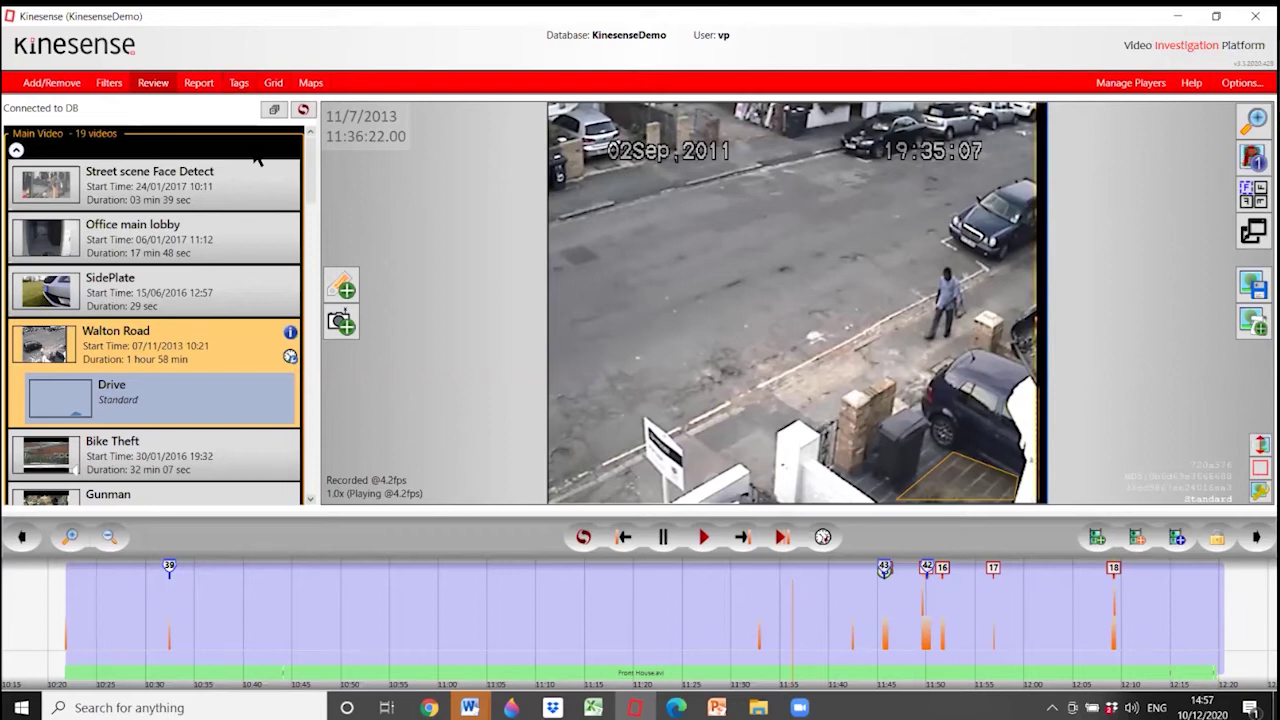
Step: Search the event tags for "blue" and clear the search text
{"action": "left_click", "coordinate": [239, 84]}
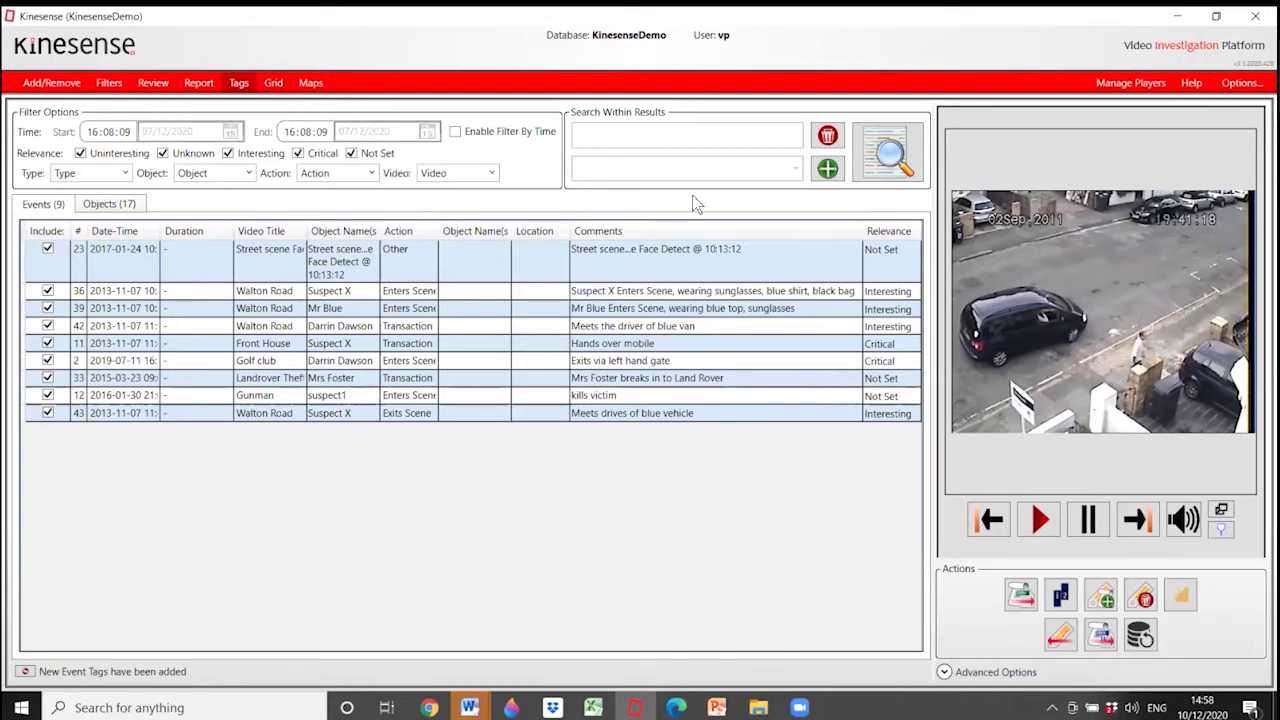
{"action": "left_click", "coordinate": [663, 135]}
{"action": "type", "text": "blue"}
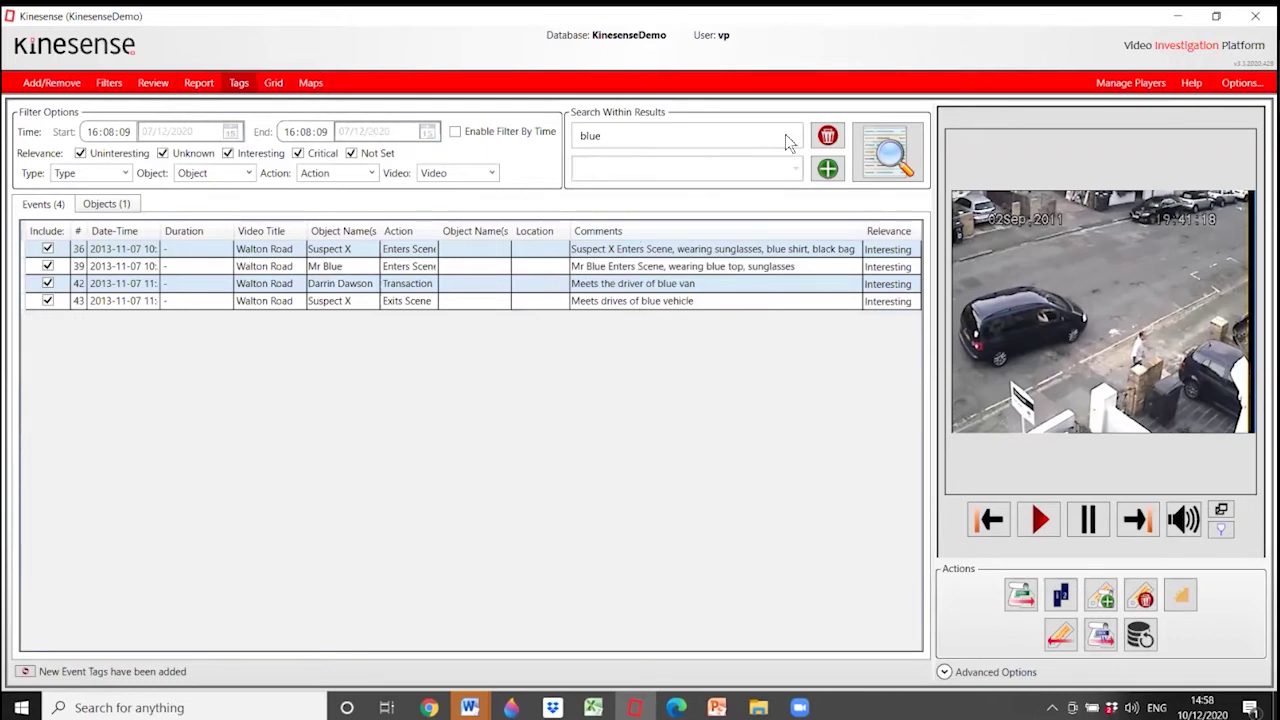
{"action": "key", "text": "BackSpace"}
{"action": "key", "text": "BackSpace"}
{"action": "key", "text": "BackSpace"}
{"action": "key", "text": "BackSpace"}
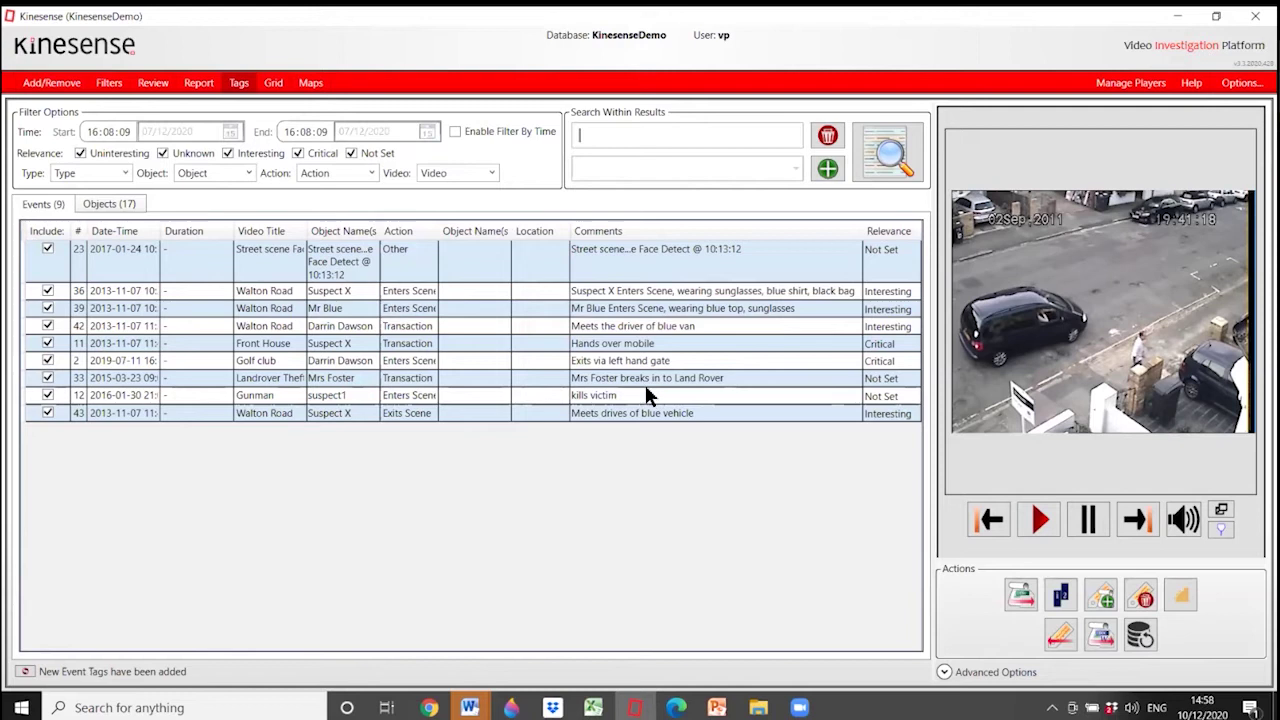
Step: Preview the Golf club tag "Exits via left hand gate", open its moment in the video review, and return to the tag list
{"action": "left_click", "coordinate": [620, 363]}
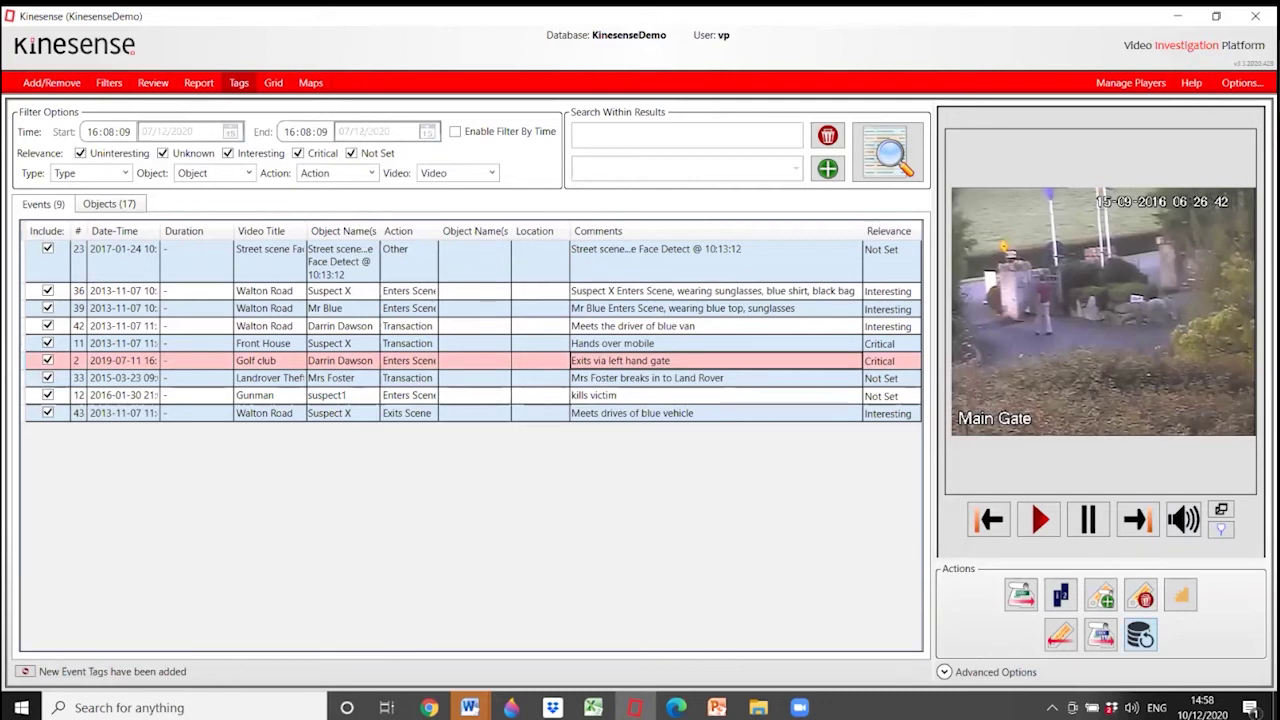
{"action": "double_click", "coordinate": [620, 361]}
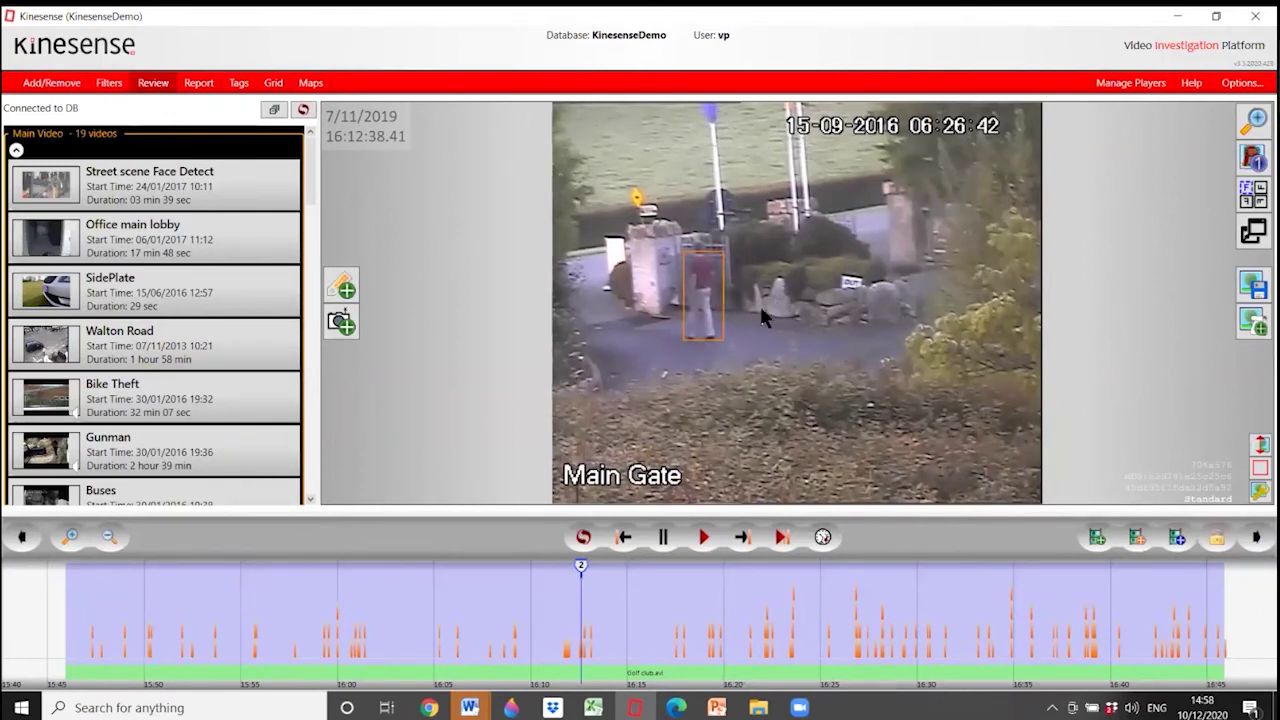
{"action": "left_click", "coordinate": [239, 83]}
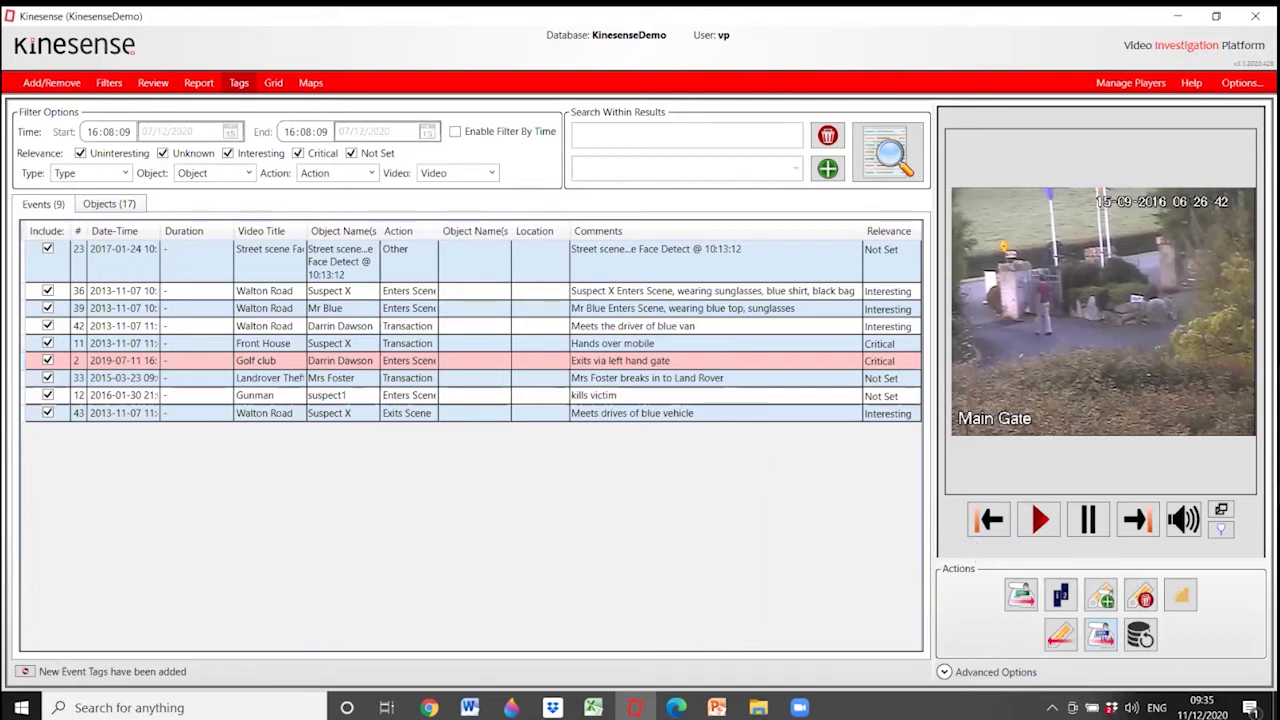
Step: Switch to Word and look through the cctv tags report table with its comments and still images
{"action": "left_click", "coordinate": [469, 707]}
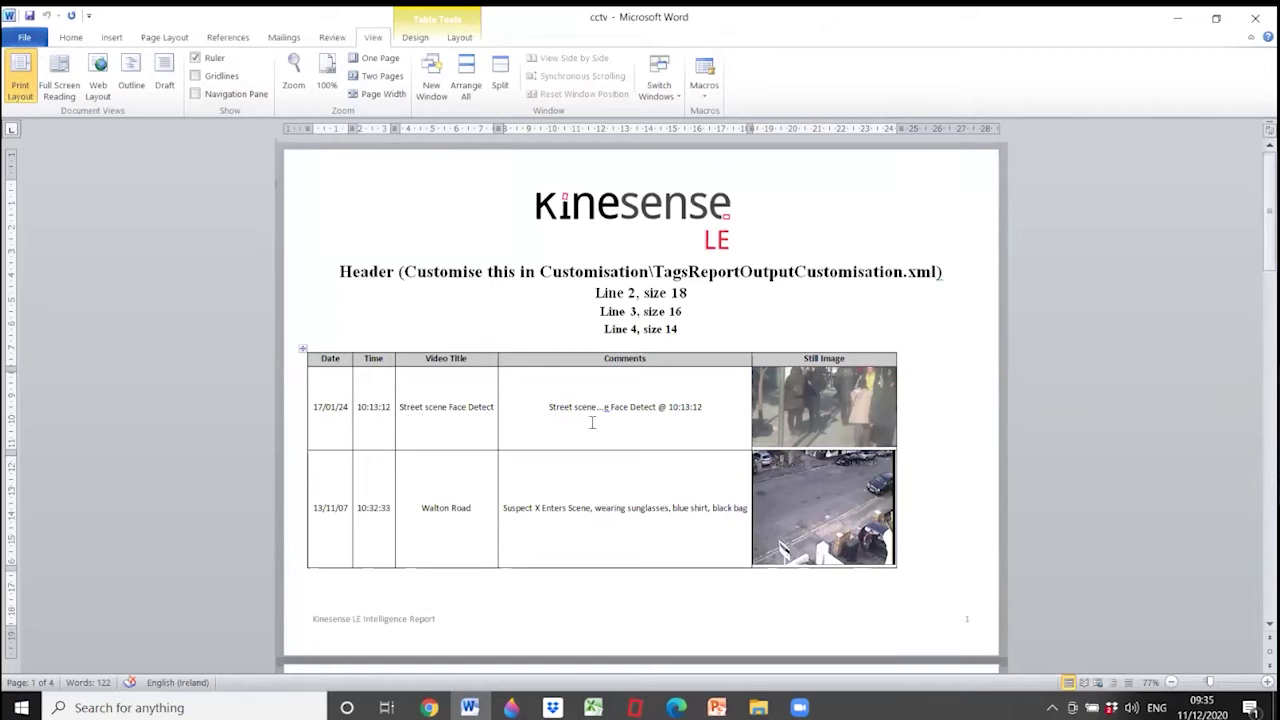
{"action": "scroll", "coordinate": [709, 437], "scroll_direction": "down", "scroll_amount": 4}
{"action": "scroll", "coordinate": [730, 446], "scroll_direction": "down", "scroll_amount": 6}
{"action": "scroll", "coordinate": [735, 446], "scroll_direction": "up", "scroll_amount": 7}
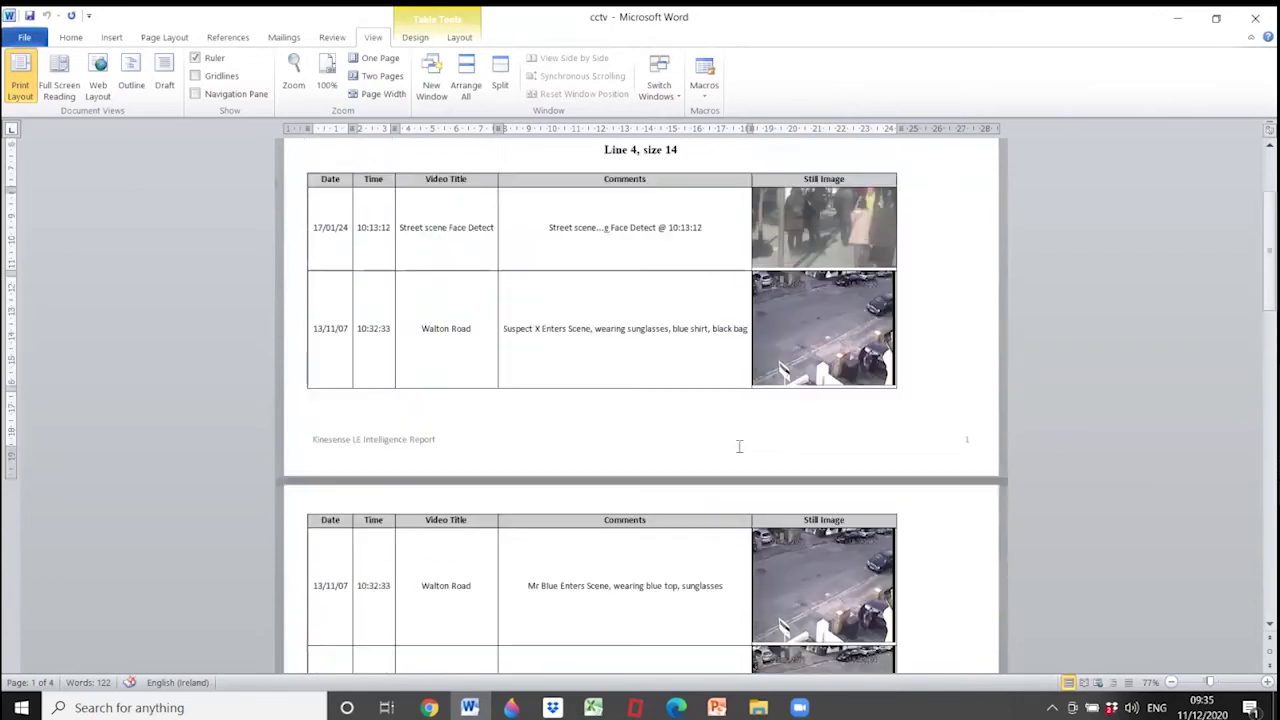
{"action": "scroll", "coordinate": [739, 446], "scroll_direction": "up", "scroll_amount": 4}
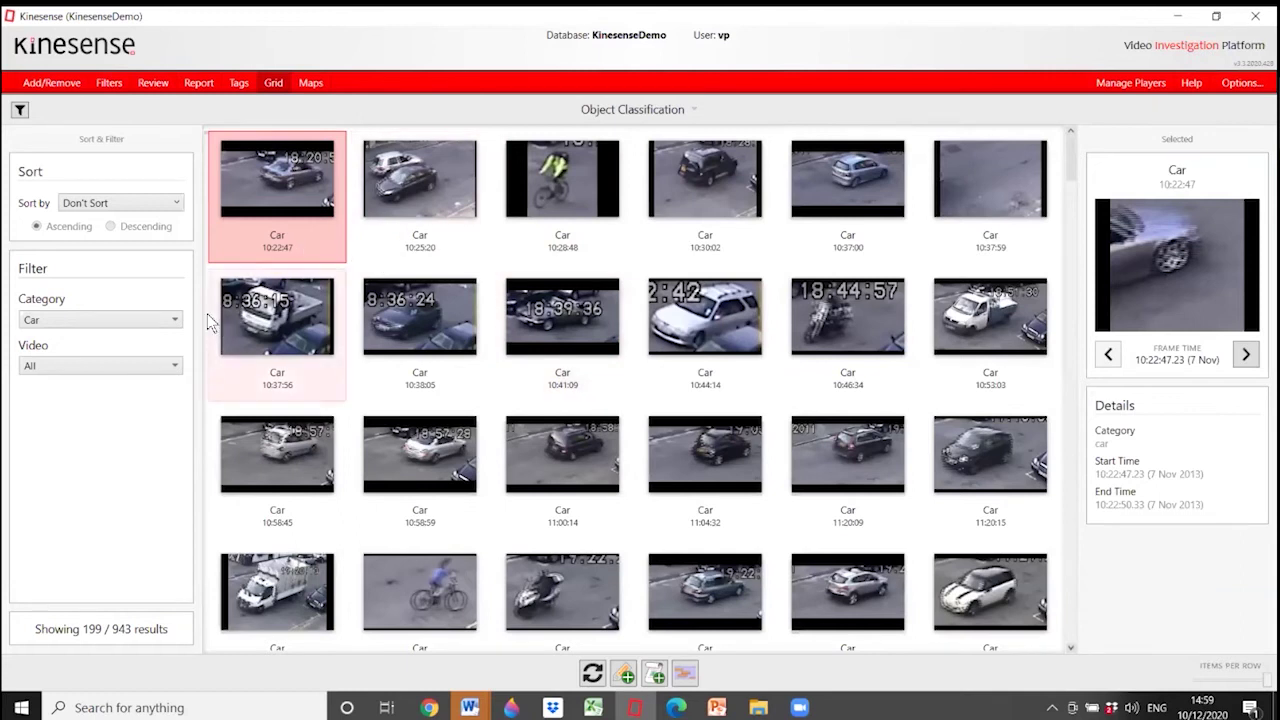
Step: Show all object categories in the classification grid, limit it to Car again, and browse the car thumbnails
{"action": "left_click", "coordinate": [175, 320]}
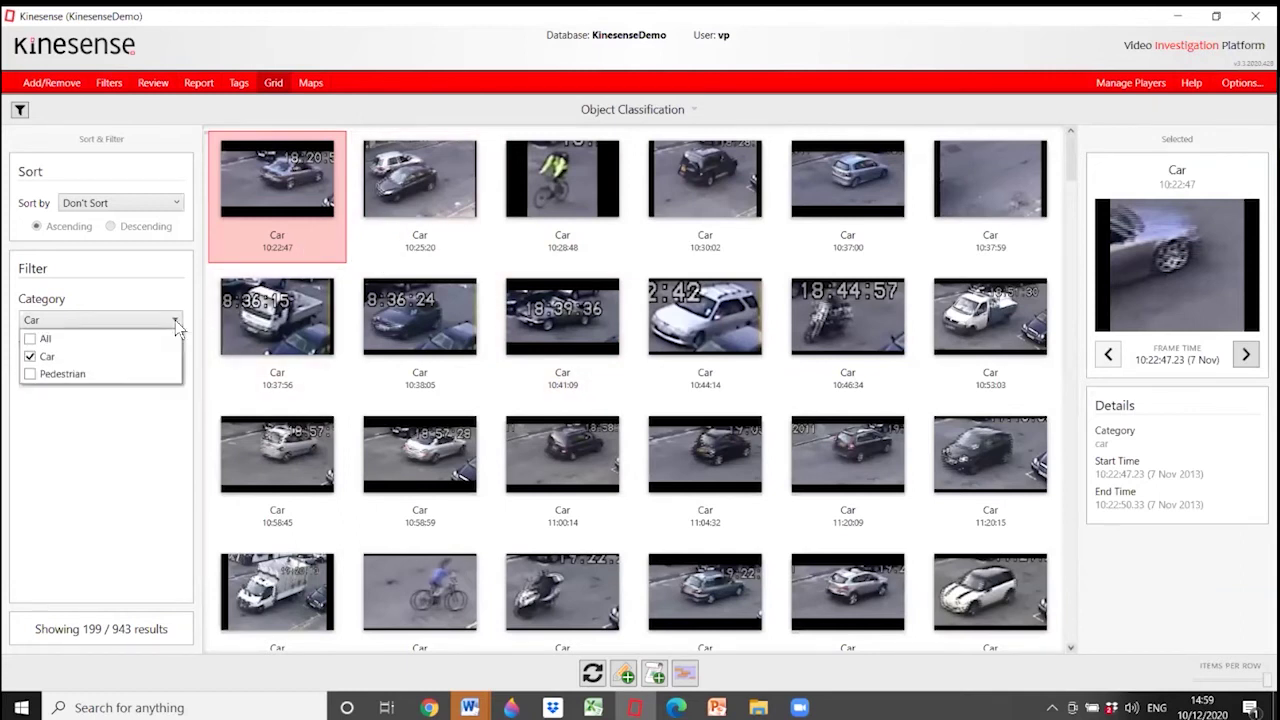
{"action": "left_click", "coordinate": [127, 335]}
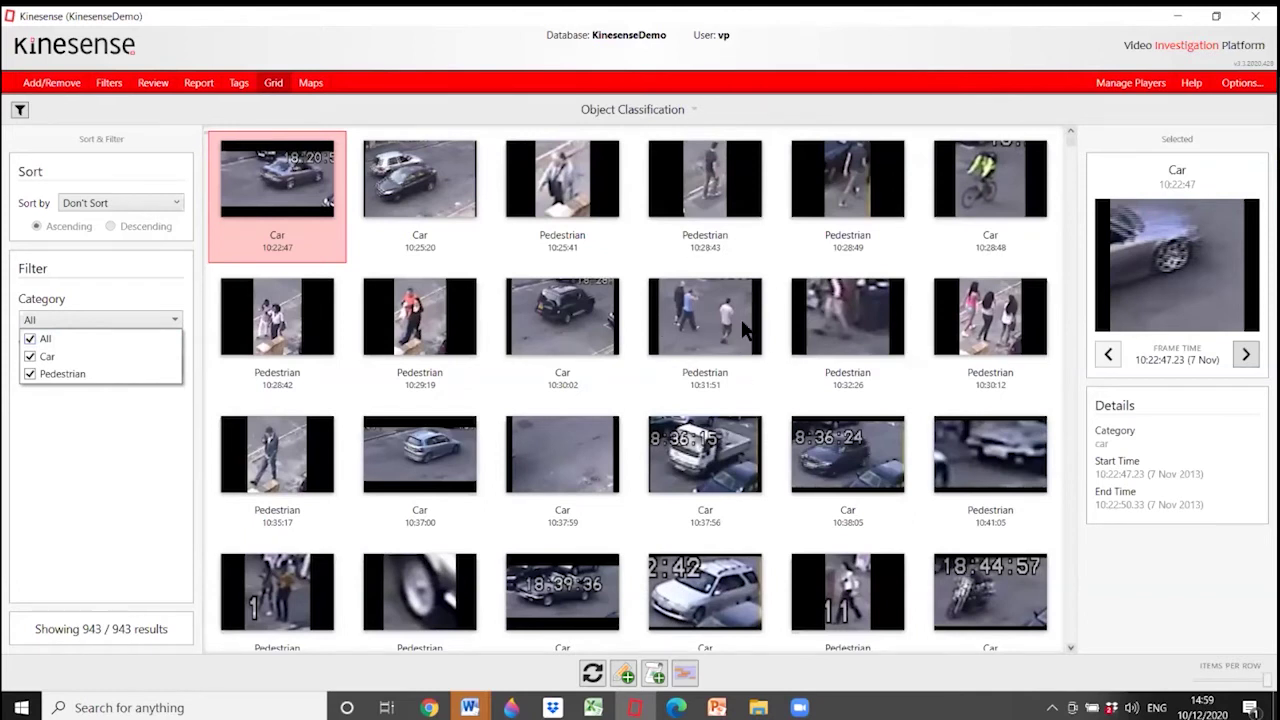
{"action": "left_click", "coordinate": [30, 356]}
{"action": "left_click", "coordinate": [30, 356]}
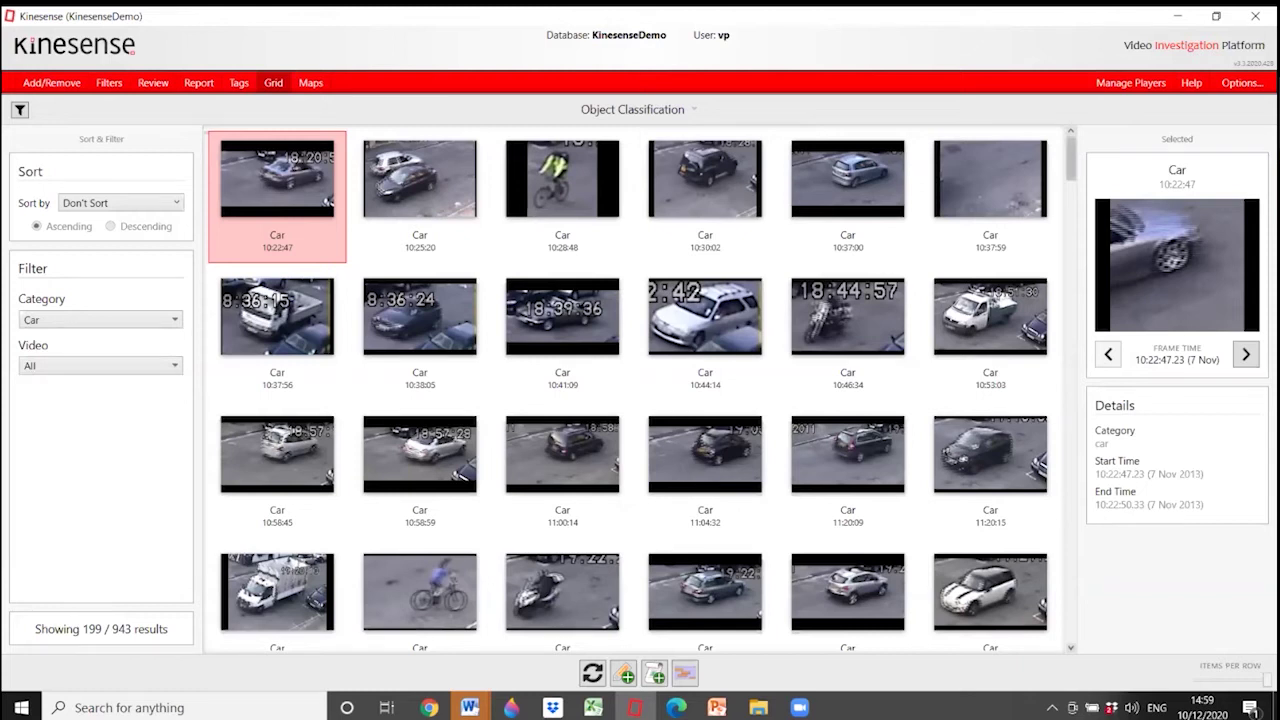
{"action": "scroll", "coordinate": [640, 390], "scroll_direction": "down", "scroll_amount": 3}
{"action": "mouse_move", "coordinate": [870, 438]}
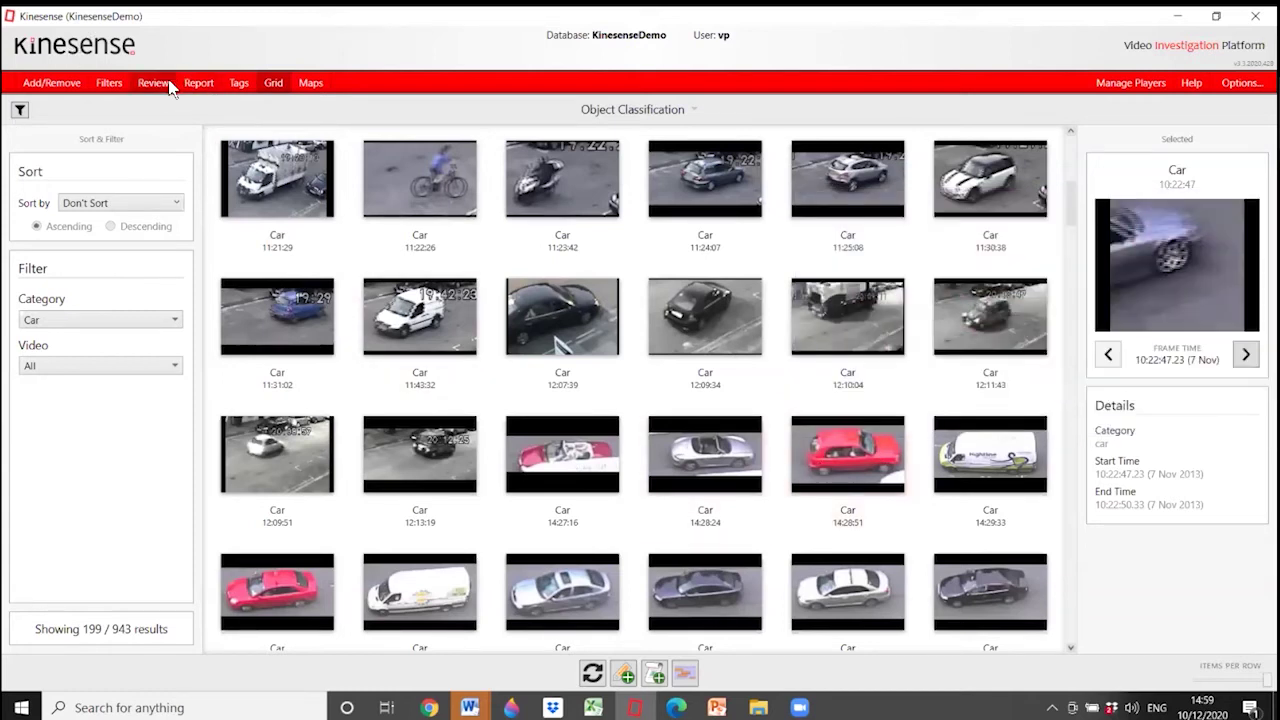
Step: Open the map view, inspect the details of the event marker beside Aerospace Boulevard, and close them
{"action": "left_click", "coordinate": [309, 85]}
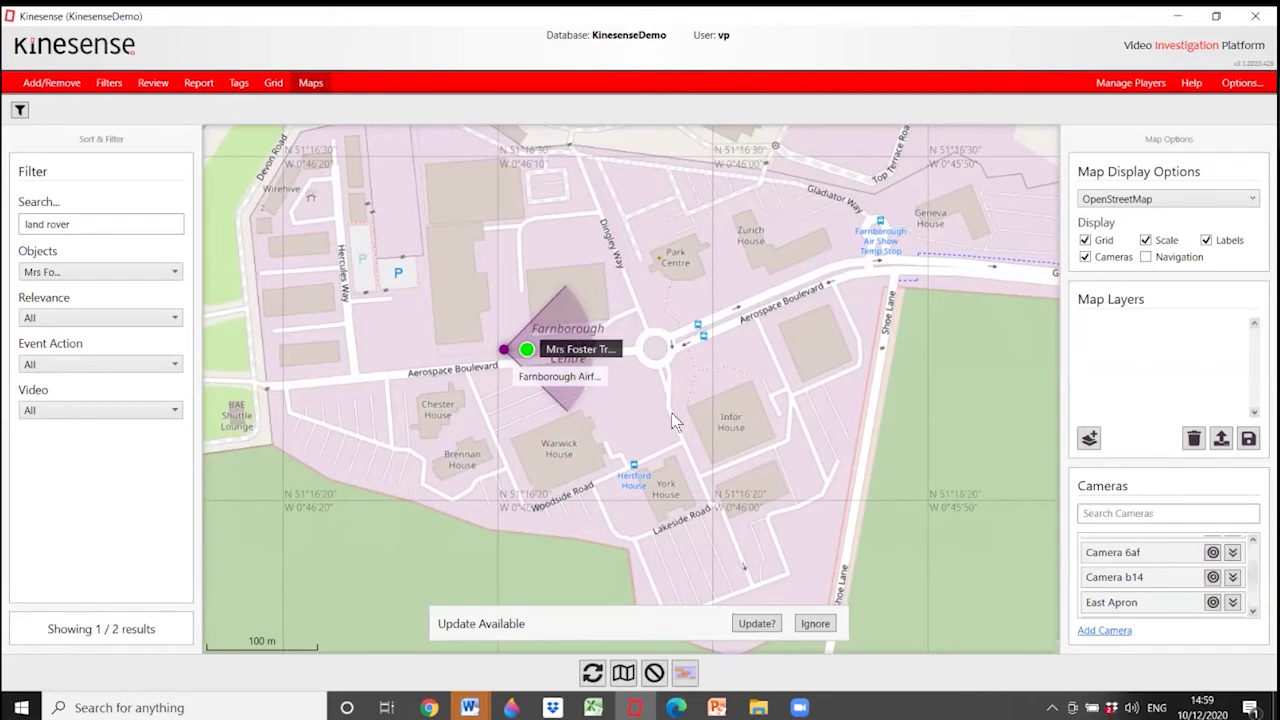
{"action": "left_click", "coordinate": [527, 350]}
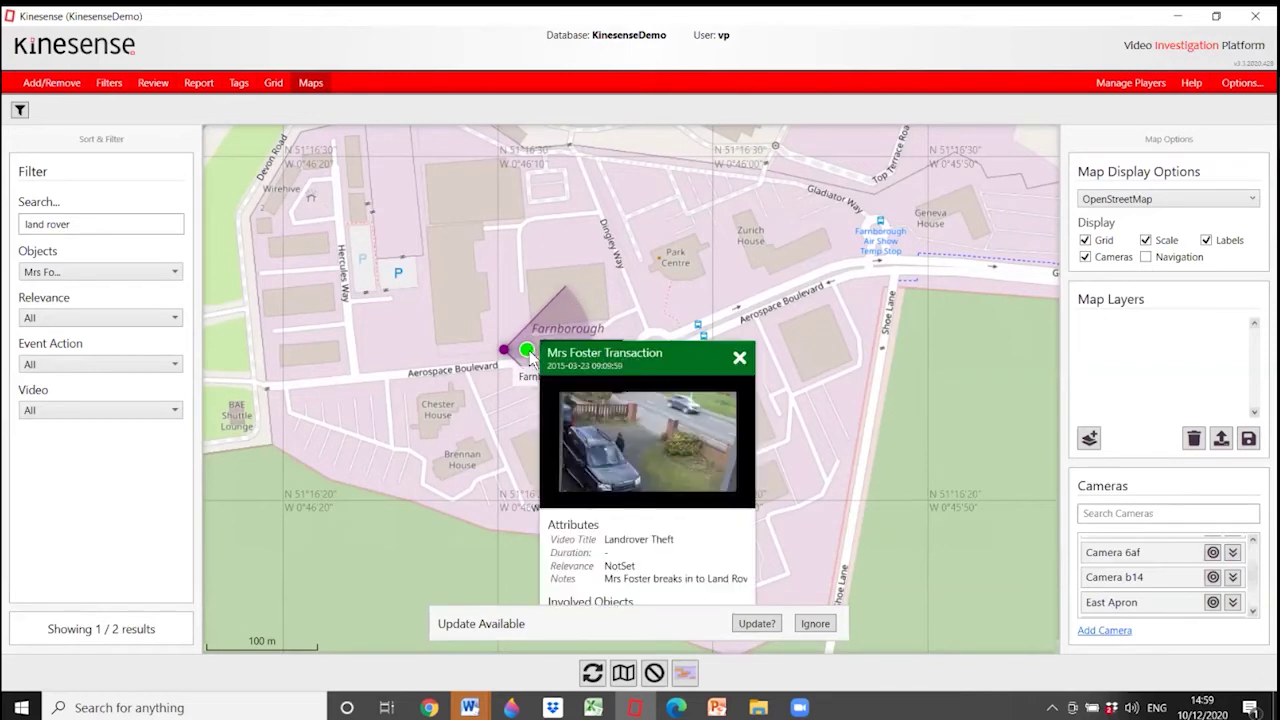
{"action": "mouse_move", "coordinate": [631, 406]}
{"action": "left_click", "coordinate": [739, 358]}
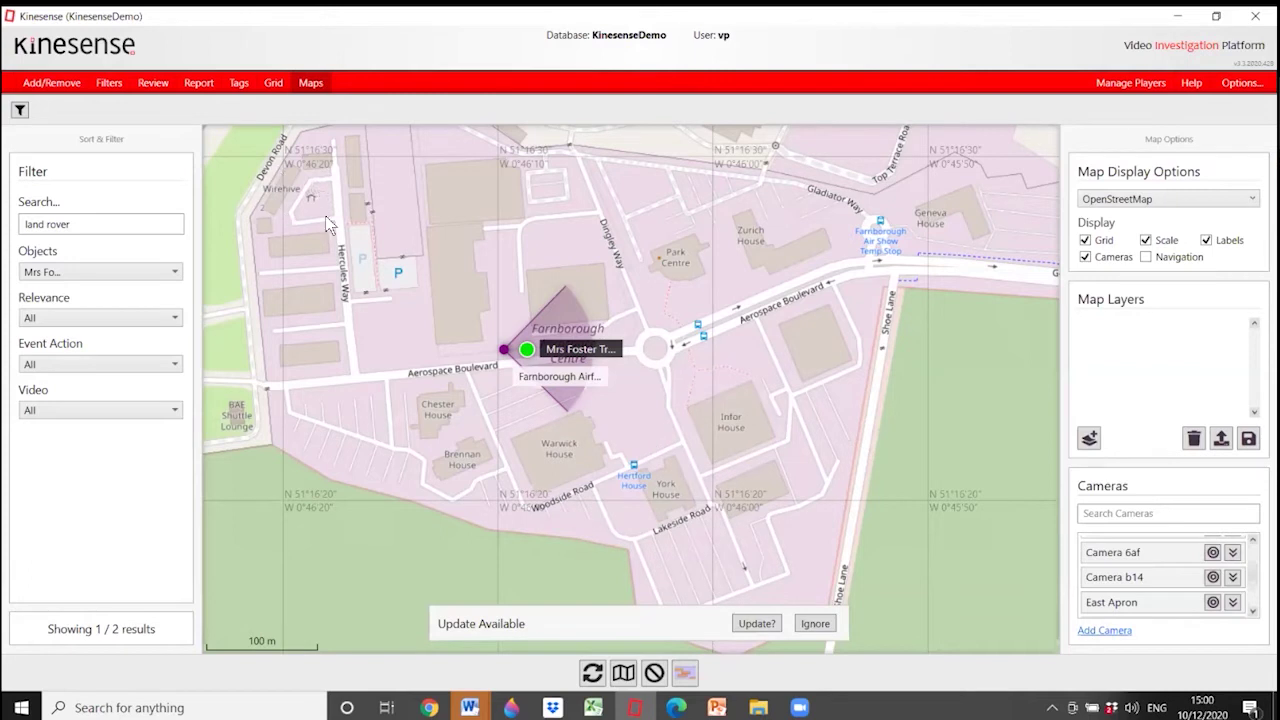
Step: Return to the video review, open Landrover Theft from the Annotation group, and play it from the start
{"action": "left_click", "coordinate": [153, 83]}
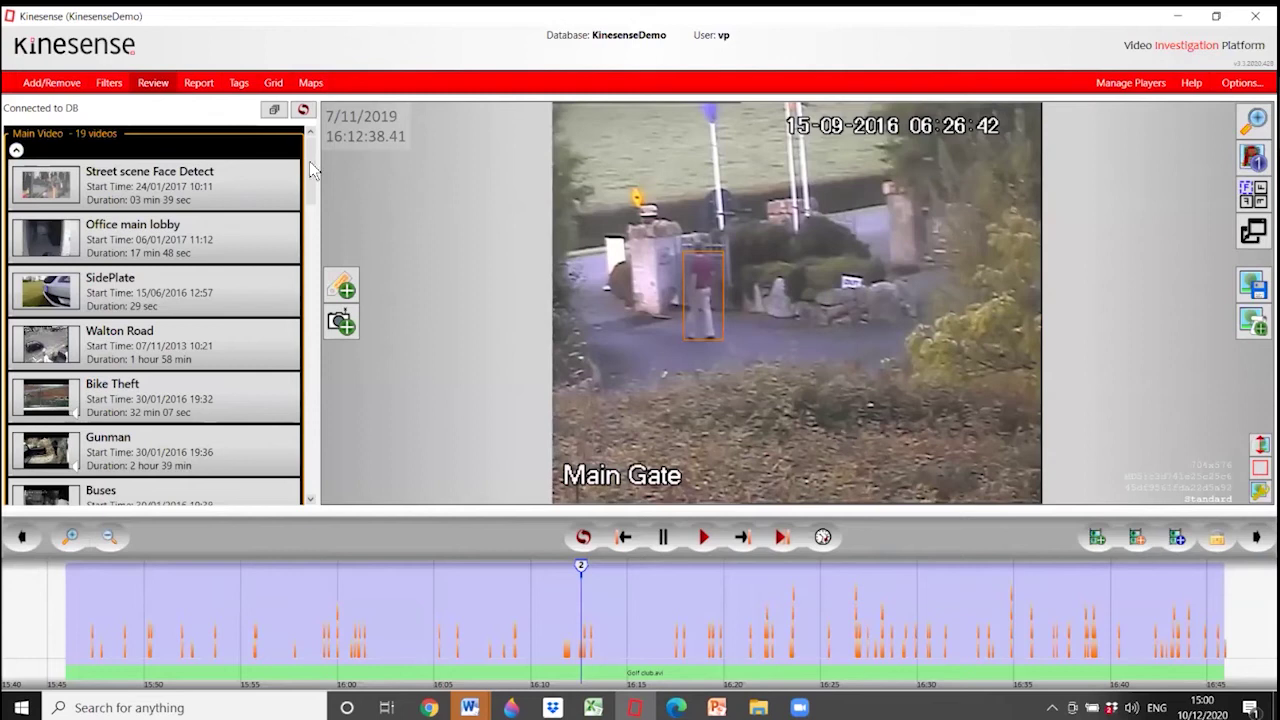
{"action": "left_click_drag", "start_coordinate": [309, 161], "coordinate": [318, 400]}
{"action": "left_click", "coordinate": [175, 360]}
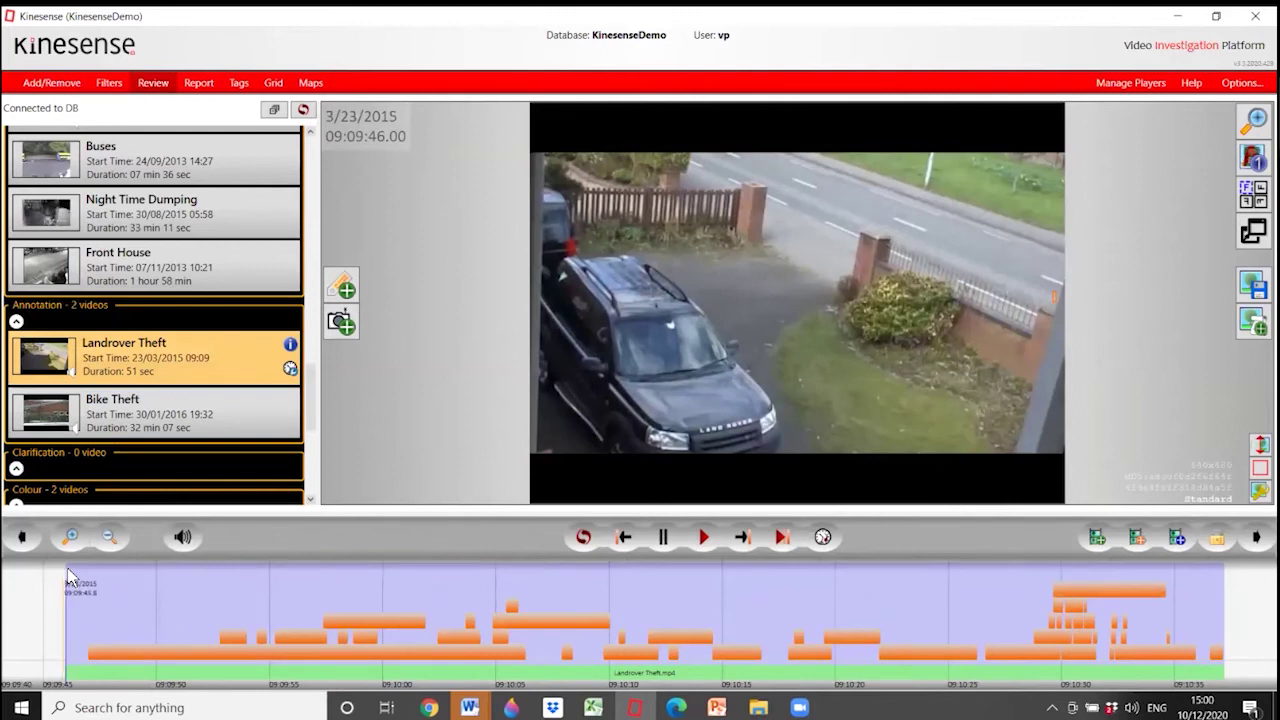
{"action": "left_click", "coordinate": [705, 539]}
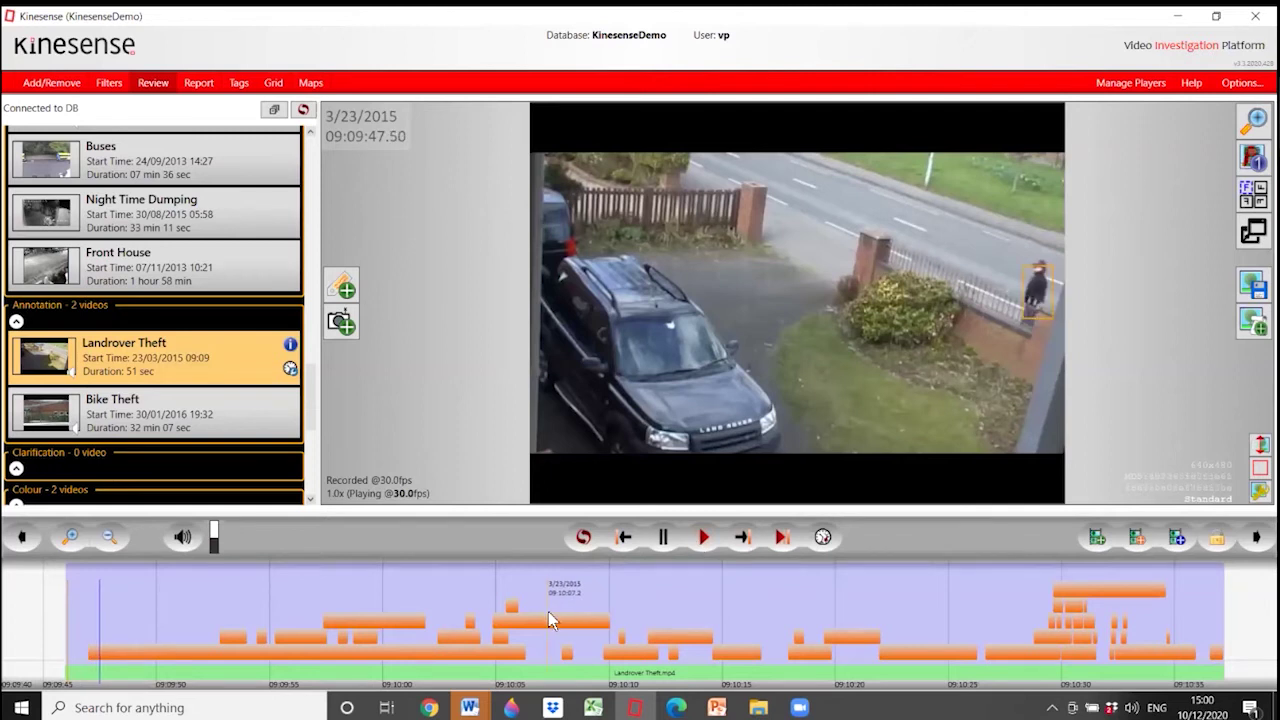
Step: Pause at about 09:09:53, select the timeline to about 09:10:05, and add that range as a report clip
{"action": "left_click", "coordinate": [664, 538]}
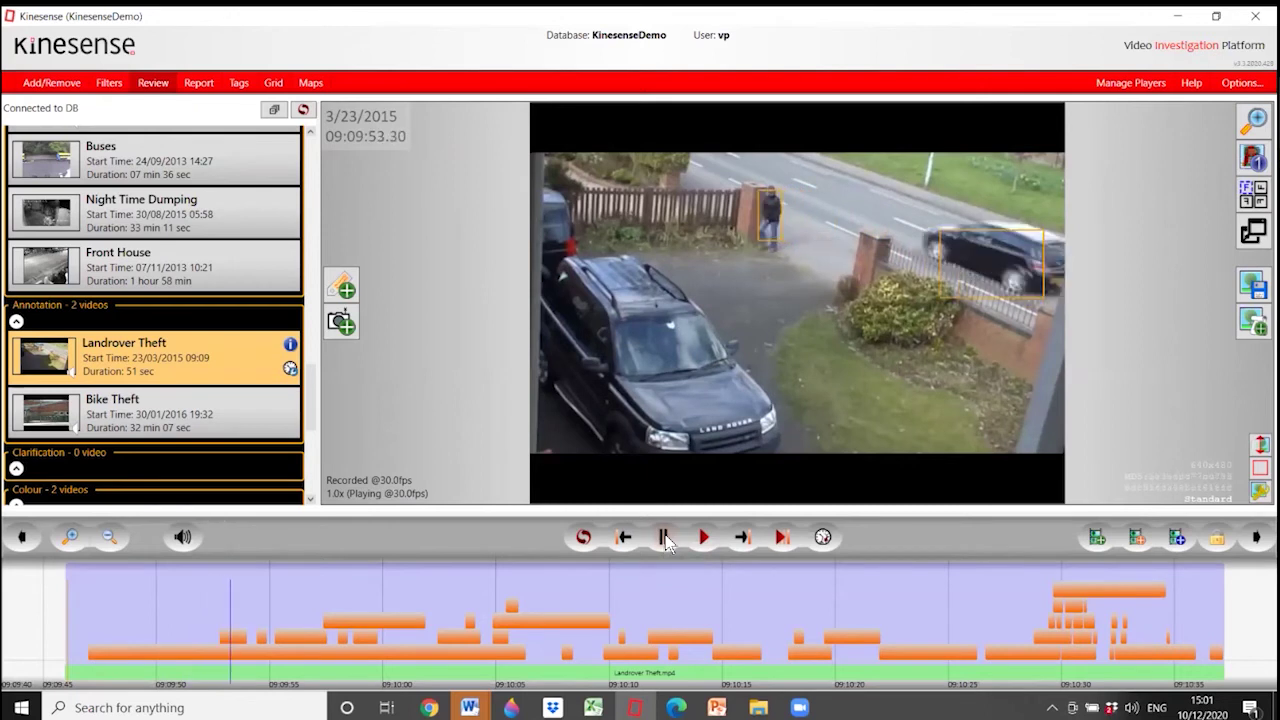
{"action": "left_click_drag", "start_coordinate": [234, 595], "coordinate": [516, 624]}
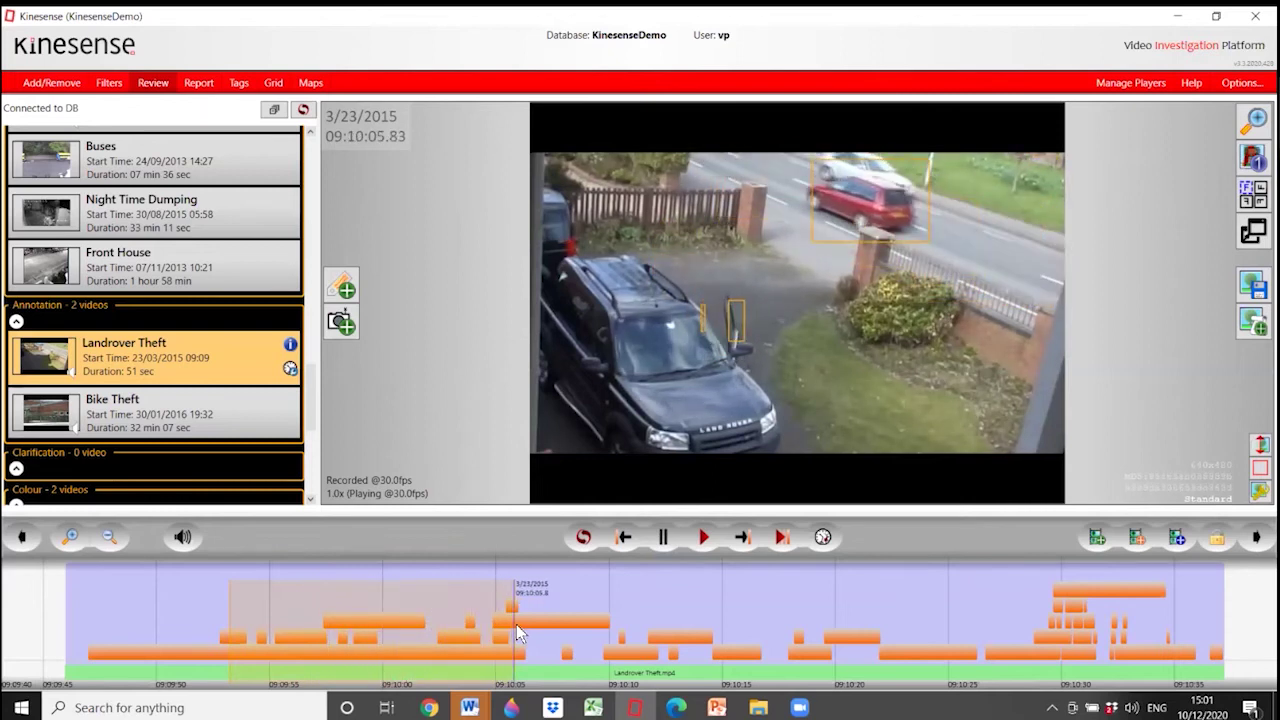
{"action": "left_click", "coordinate": [1097, 537]}
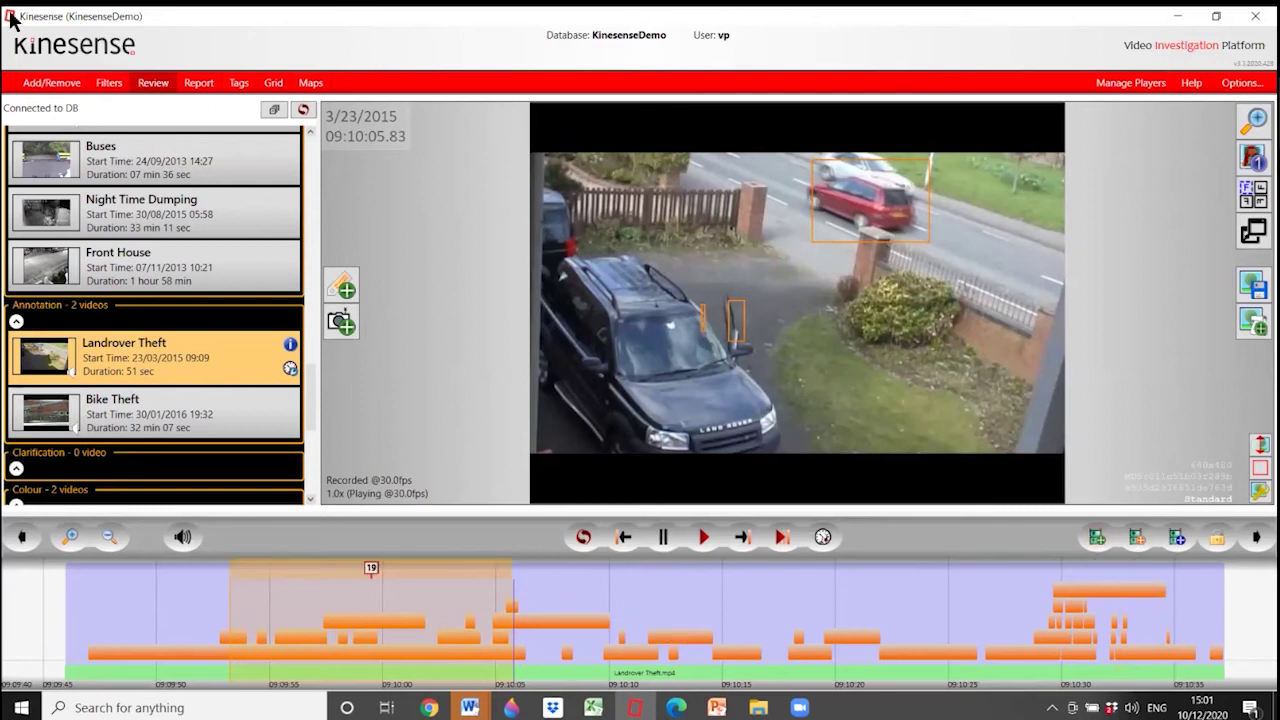
Step: Open Clip 1 from Landrover Theft for report annotation, add a spotlight, and stretch it over the whole person at the gate
{"action": "left_click", "coordinate": [196, 86]}
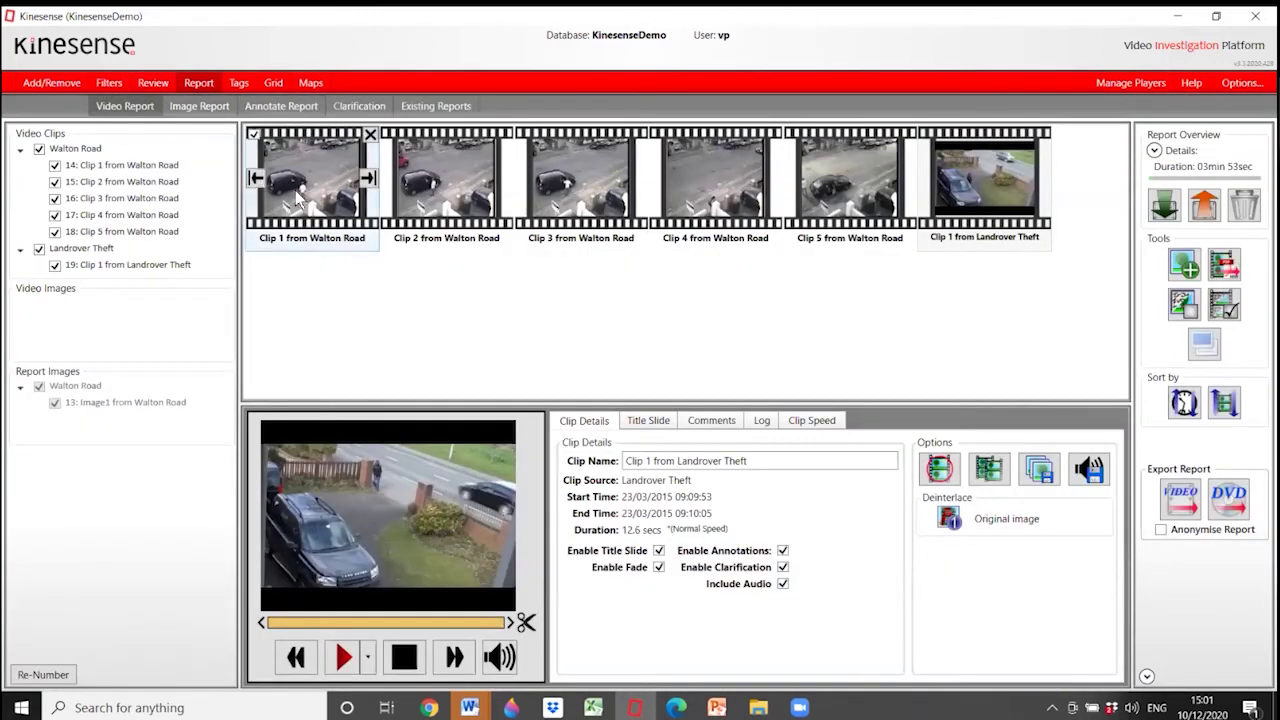
{"action": "left_click", "coordinate": [281, 106]}
{"action": "left_click", "coordinate": [137, 264]}
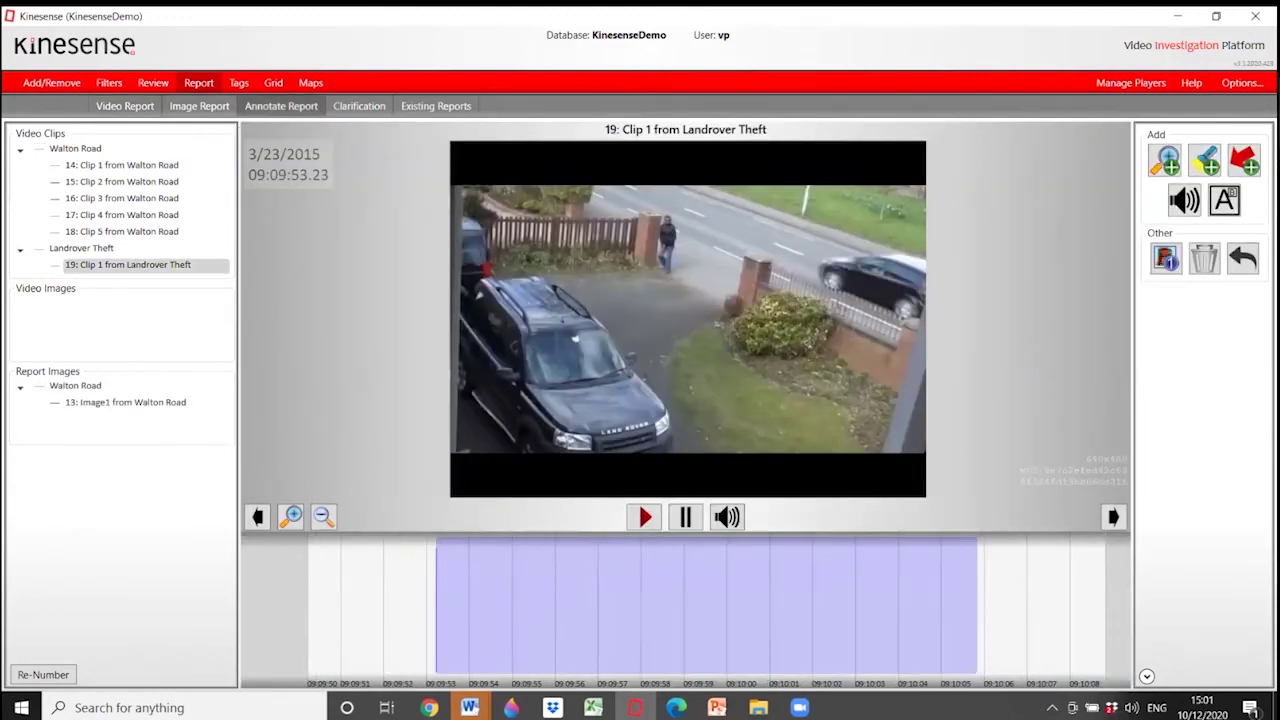
{"action": "left_click", "coordinate": [1204, 160]}
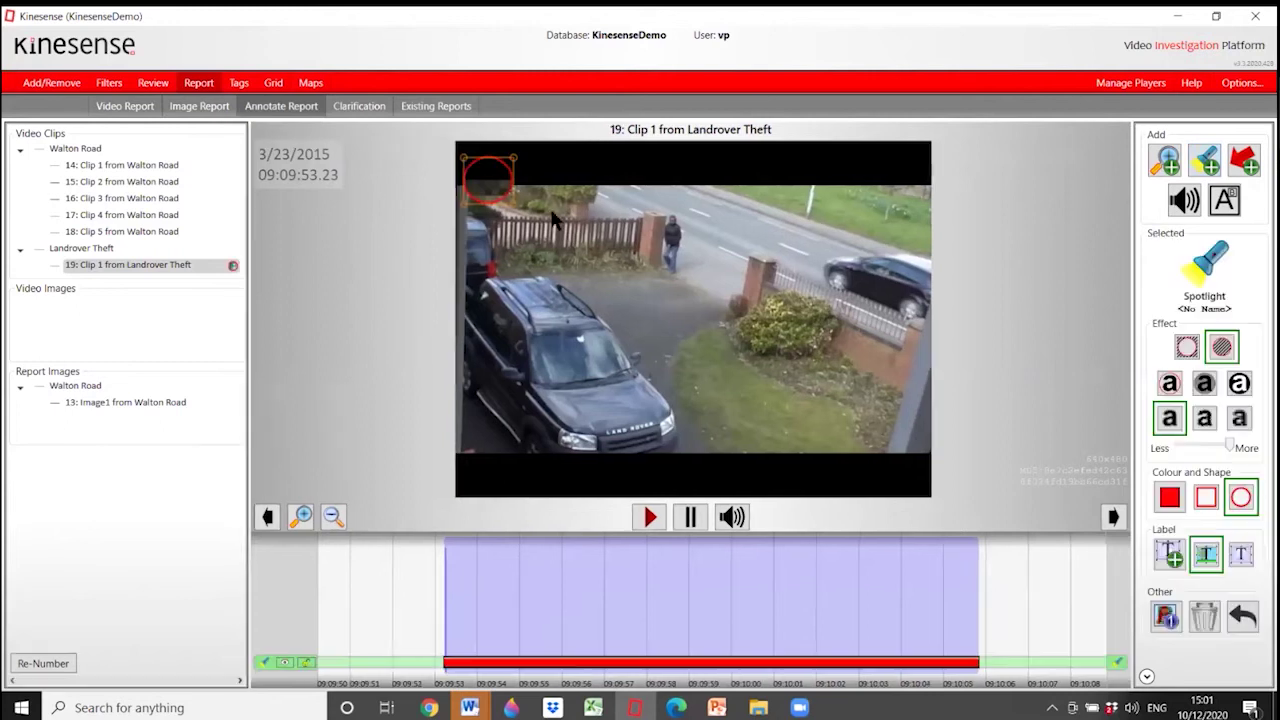
{"action": "left_click", "coordinate": [668, 228]}
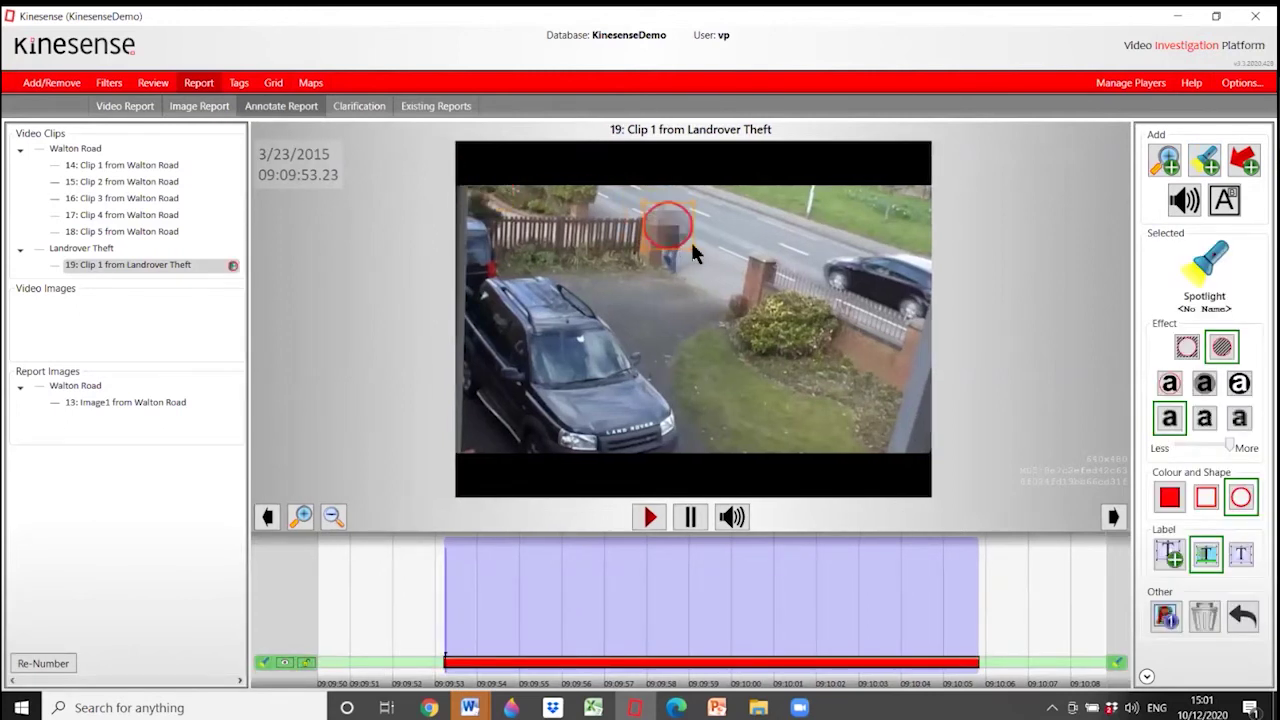
{"action": "left_click_drag", "start_coordinate": [698, 277], "coordinate": [695, 287]}
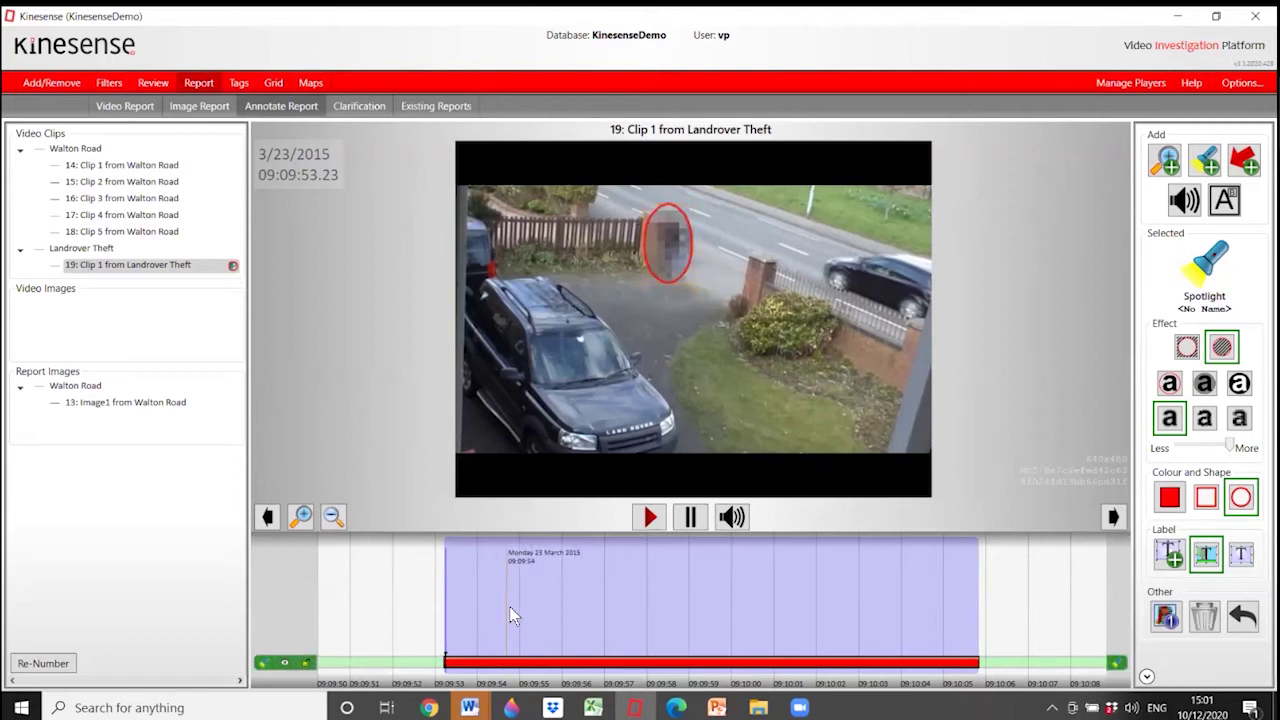
Step: Reposition the spotlight over the walking person at about 09:09:54, 09:09:56 and 09:09:58
{"action": "left_click", "coordinate": [512, 604]}
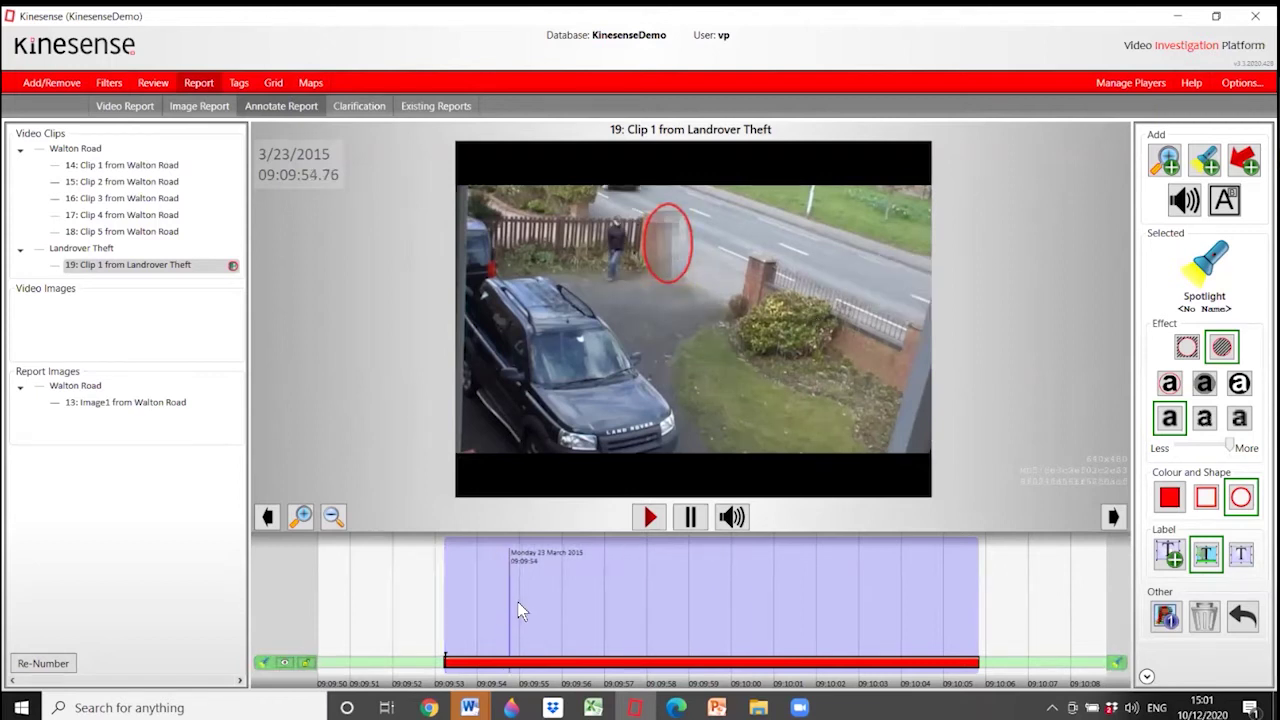
{"action": "left_click", "coordinate": [617, 268]}
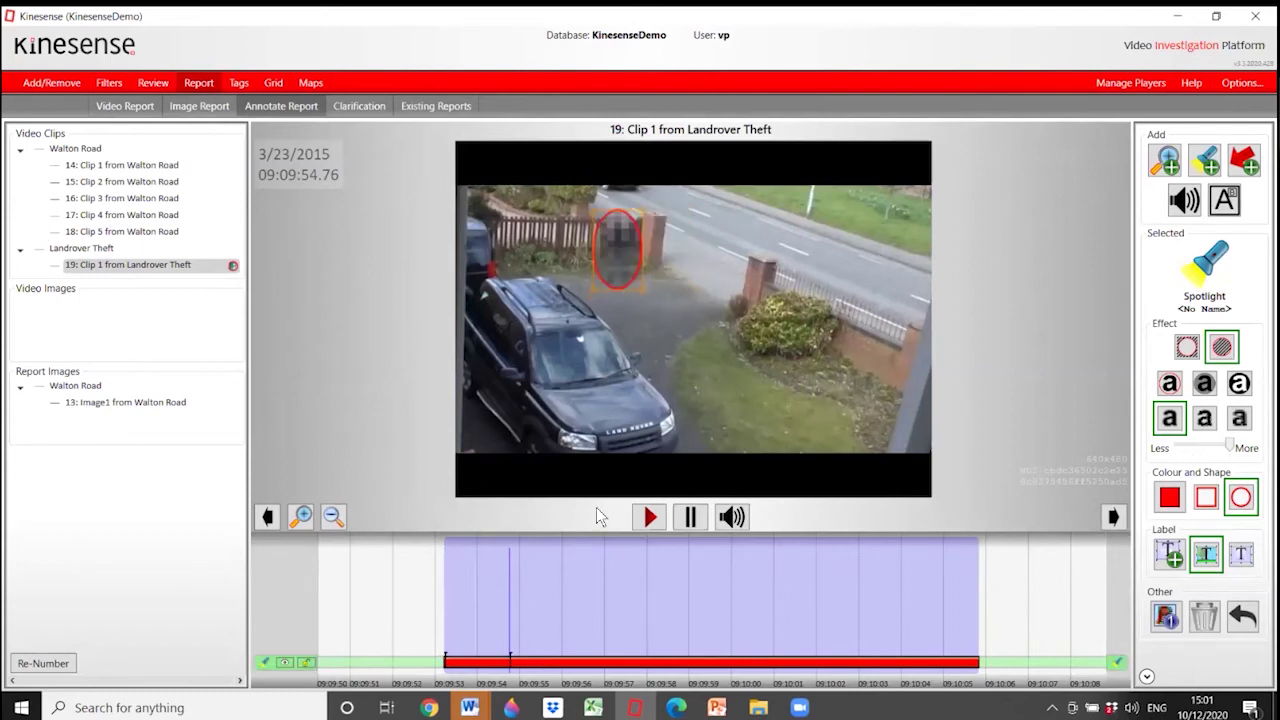
{"action": "left_click", "coordinate": [586, 635]}
{"action": "left_click_drag", "start_coordinate": [607, 257], "coordinate": [587, 305]}
{"action": "left_click", "coordinate": [659, 643]}
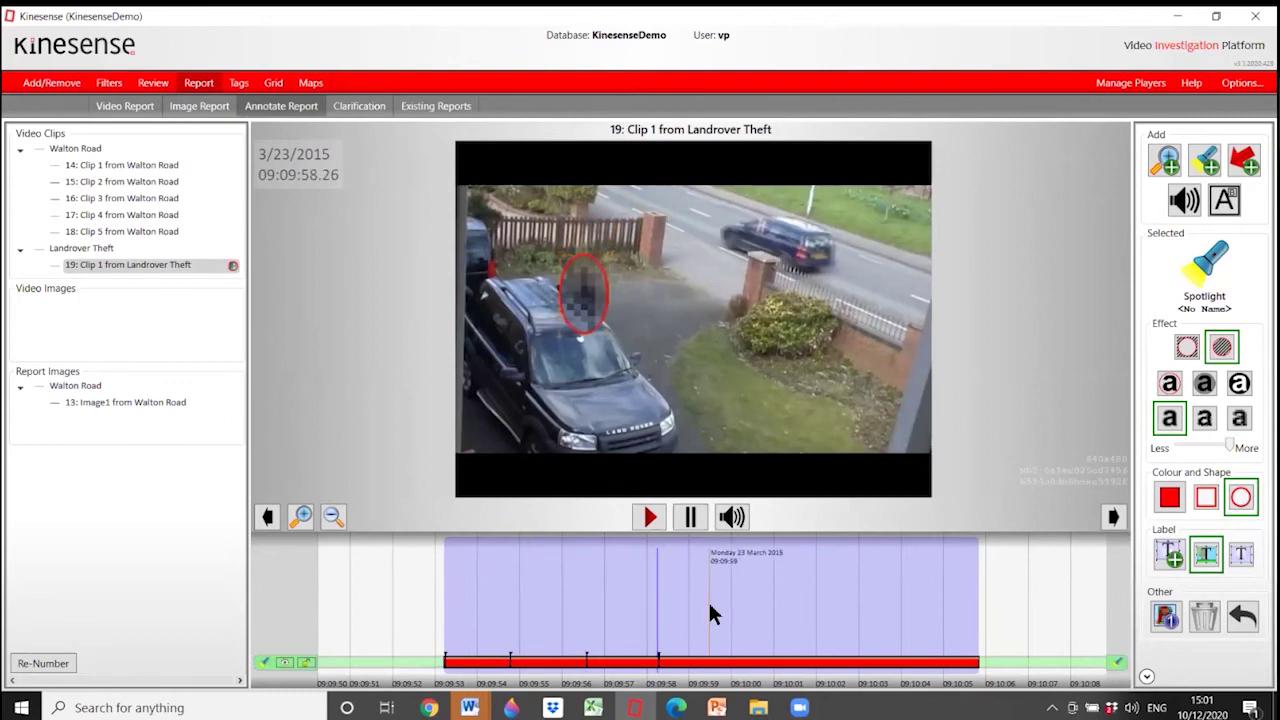
Step: Move the spotlight onto the person beside the Land Rover at about 09:09:59 and 09:10:03, and play the clip from near its start
{"action": "left_click", "coordinate": [722, 607]}
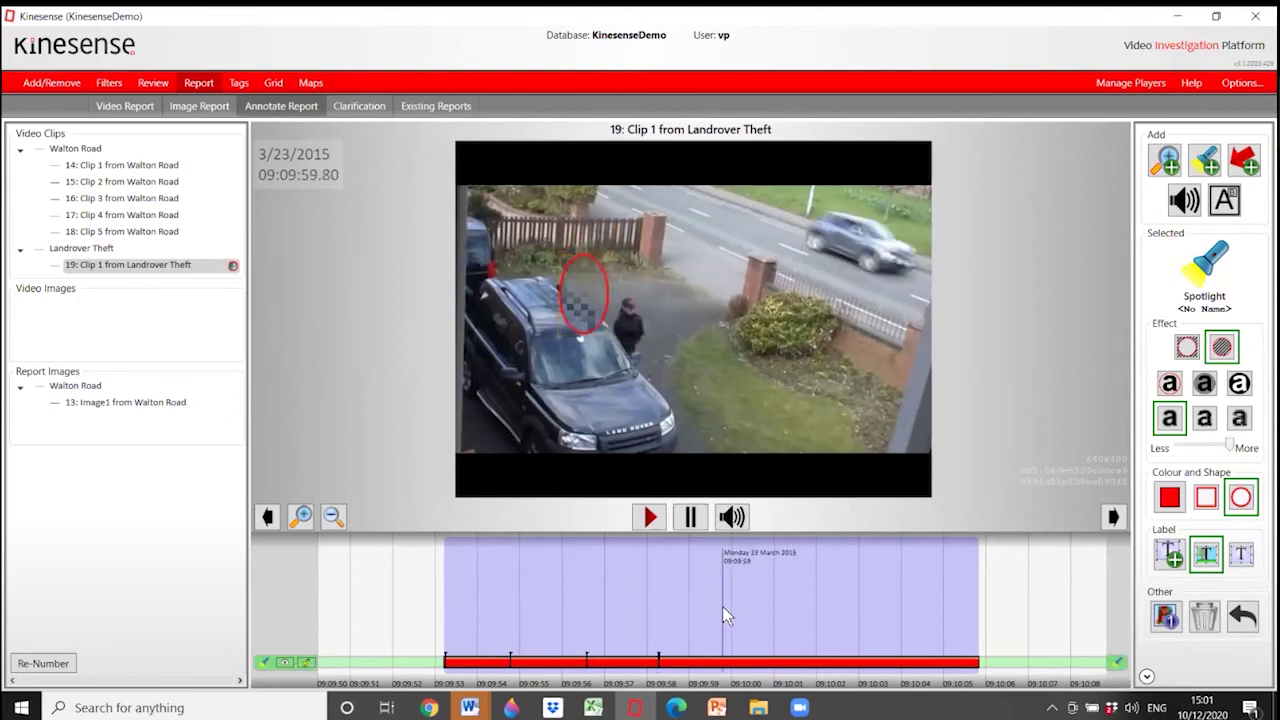
{"action": "left_click", "coordinate": [630, 330]}
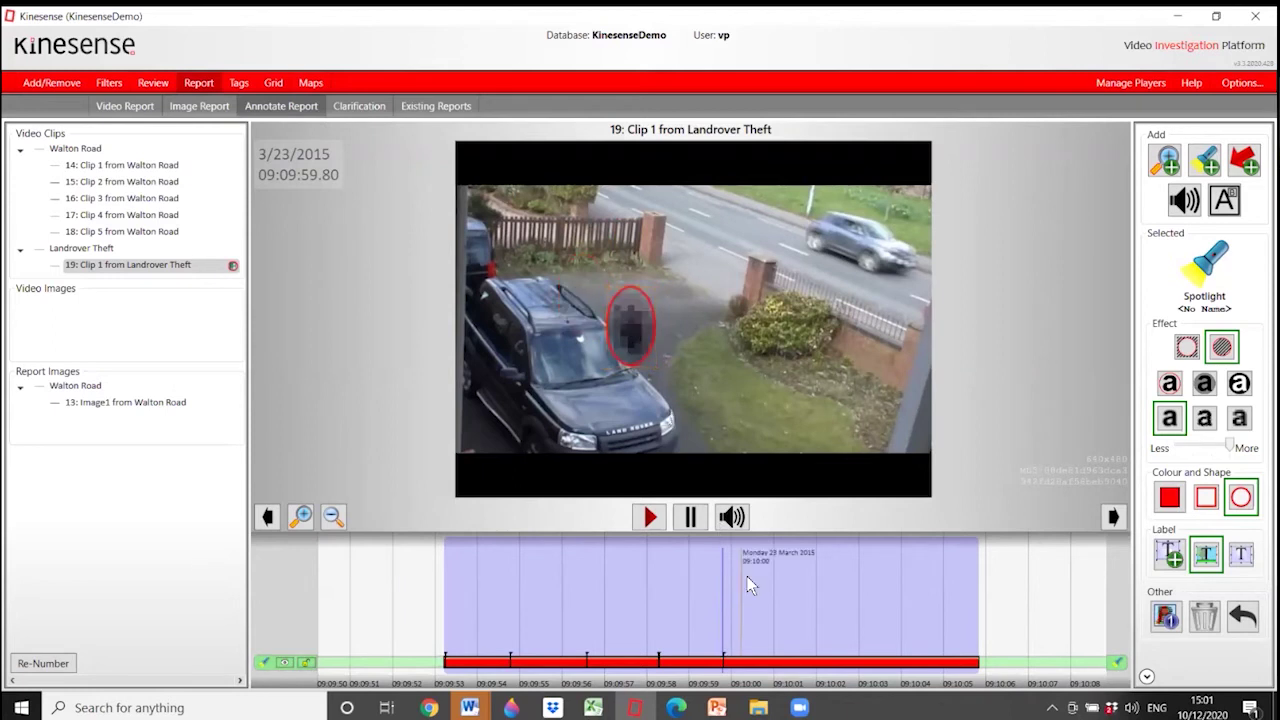
{"action": "left_click", "coordinate": [796, 614]}
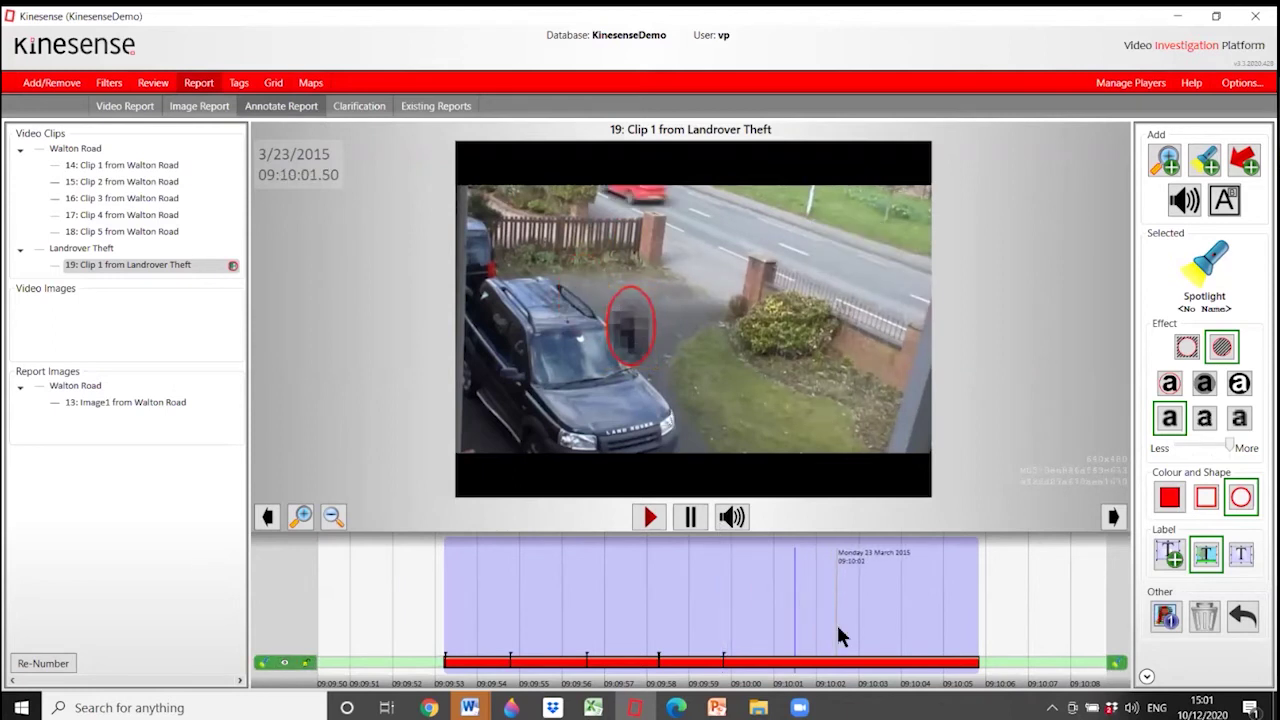
{"action": "left_click", "coordinate": [836, 622]}
{"action": "left_click", "coordinate": [897, 608]}
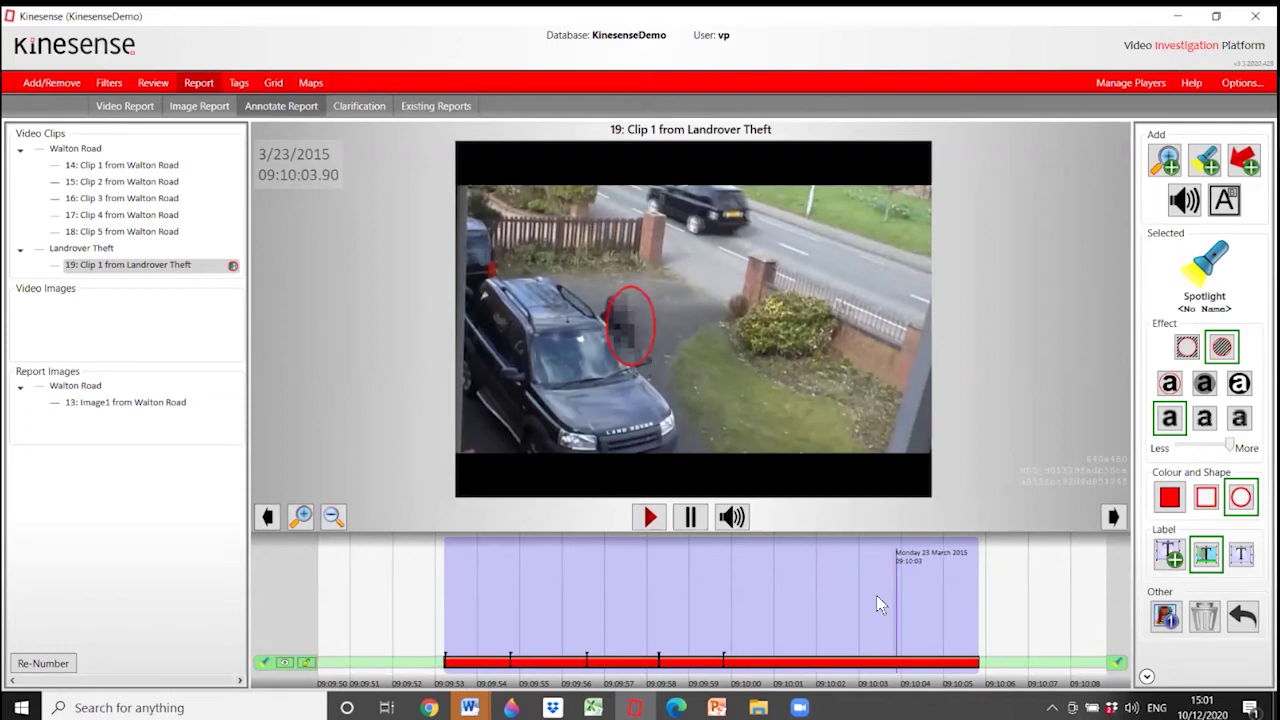
{"action": "left_click", "coordinate": [619, 336]}
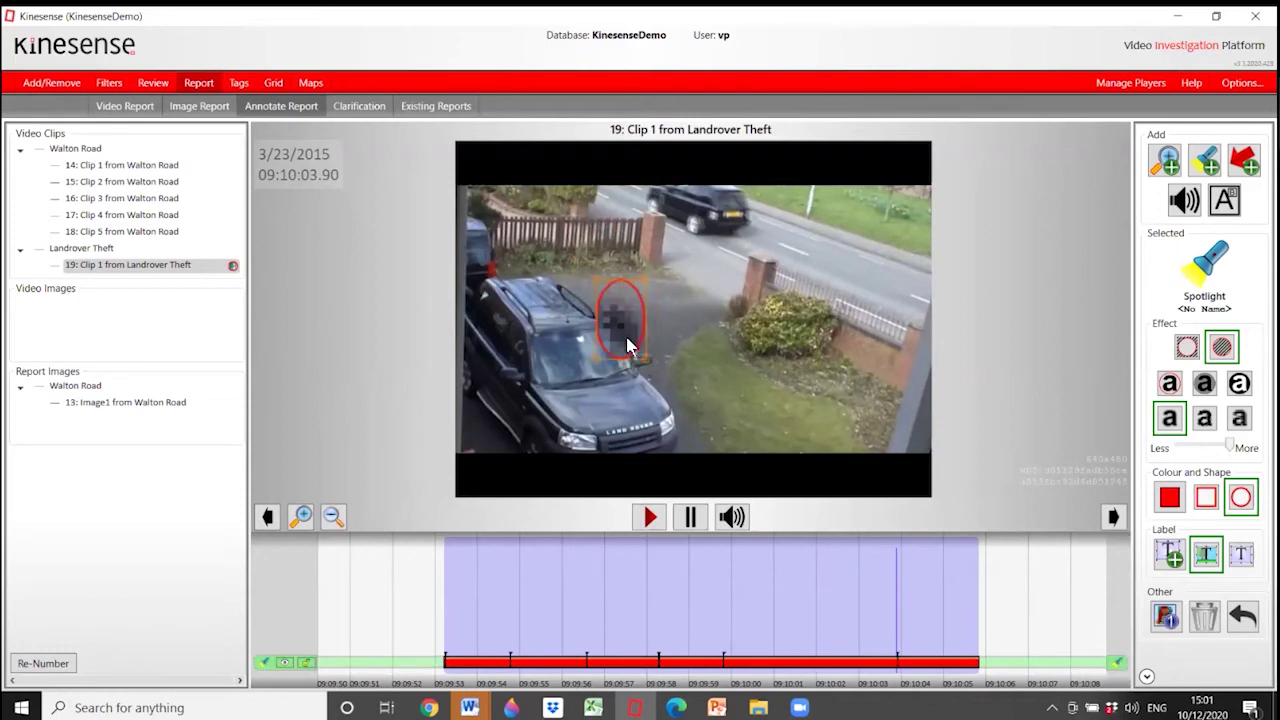
{"action": "left_click", "coordinate": [450, 567]}
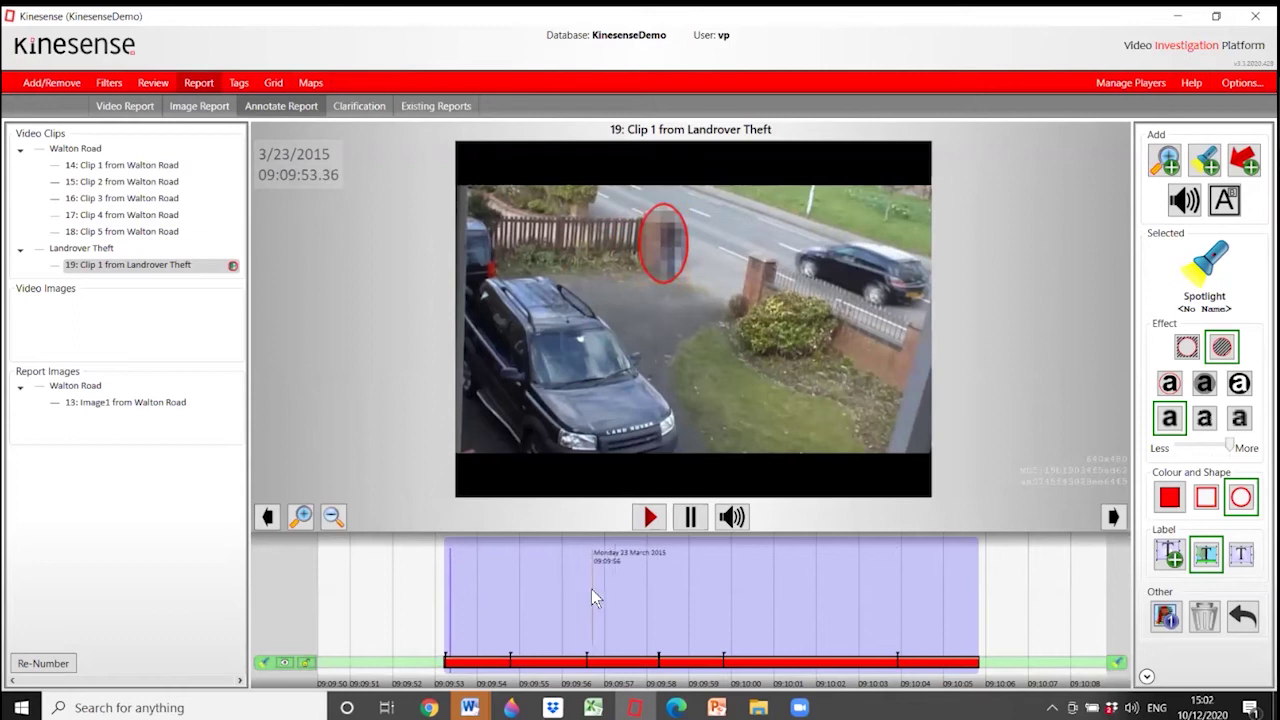
{"action": "left_click", "coordinate": [648, 514]}
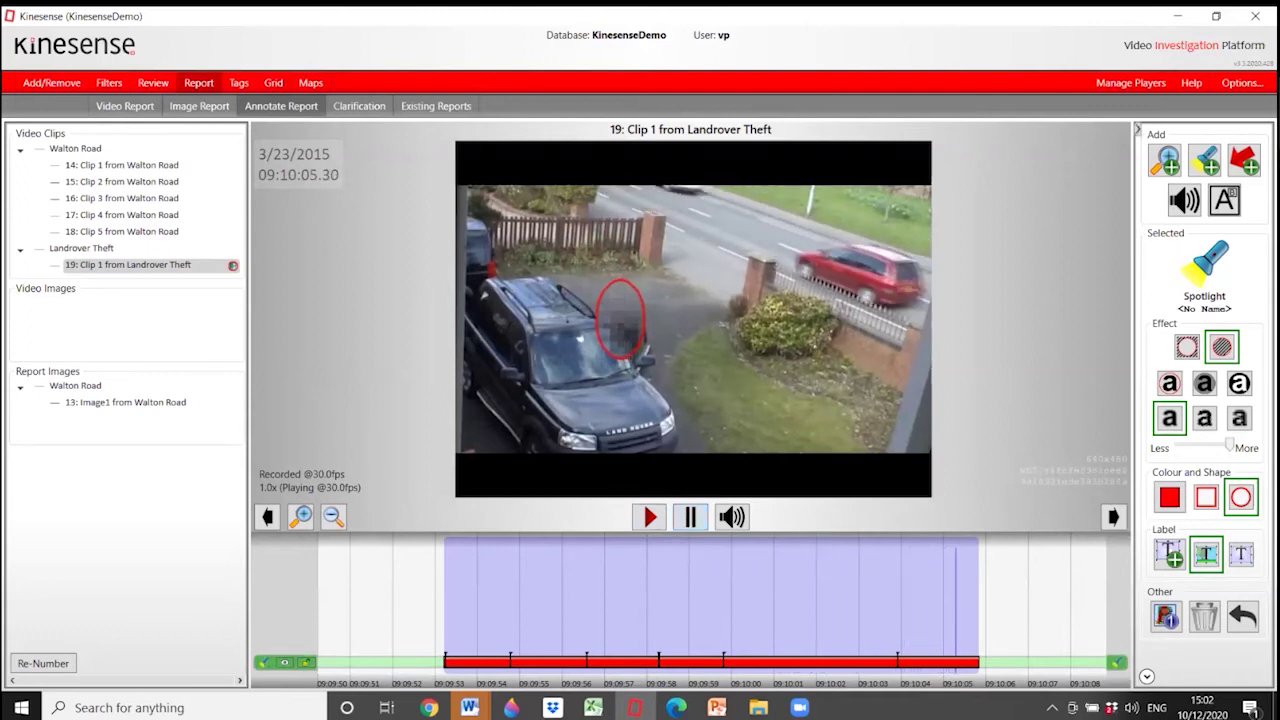
Step: Try the spotlight's other blur styles, apply its effect outside the ellipse, and darken the surrounding picture
{"action": "left_click", "coordinate": [1204, 417]}
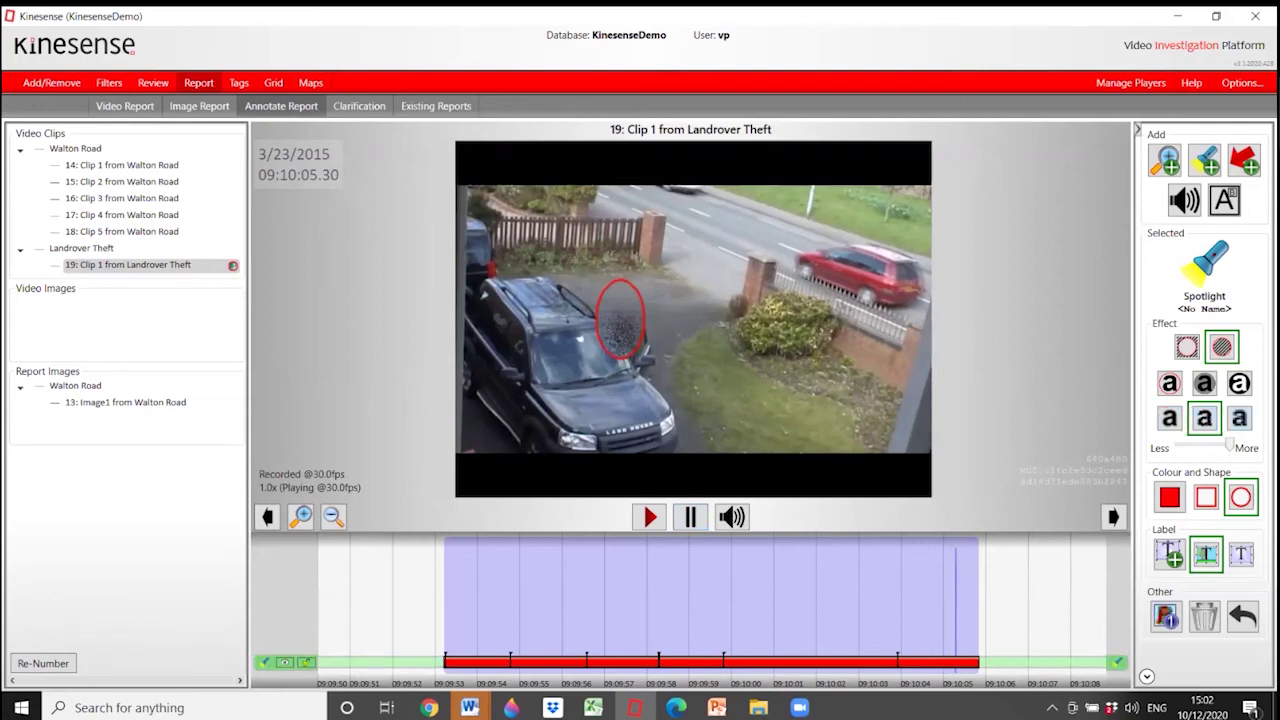
{"action": "left_click", "coordinate": [1239, 417]}
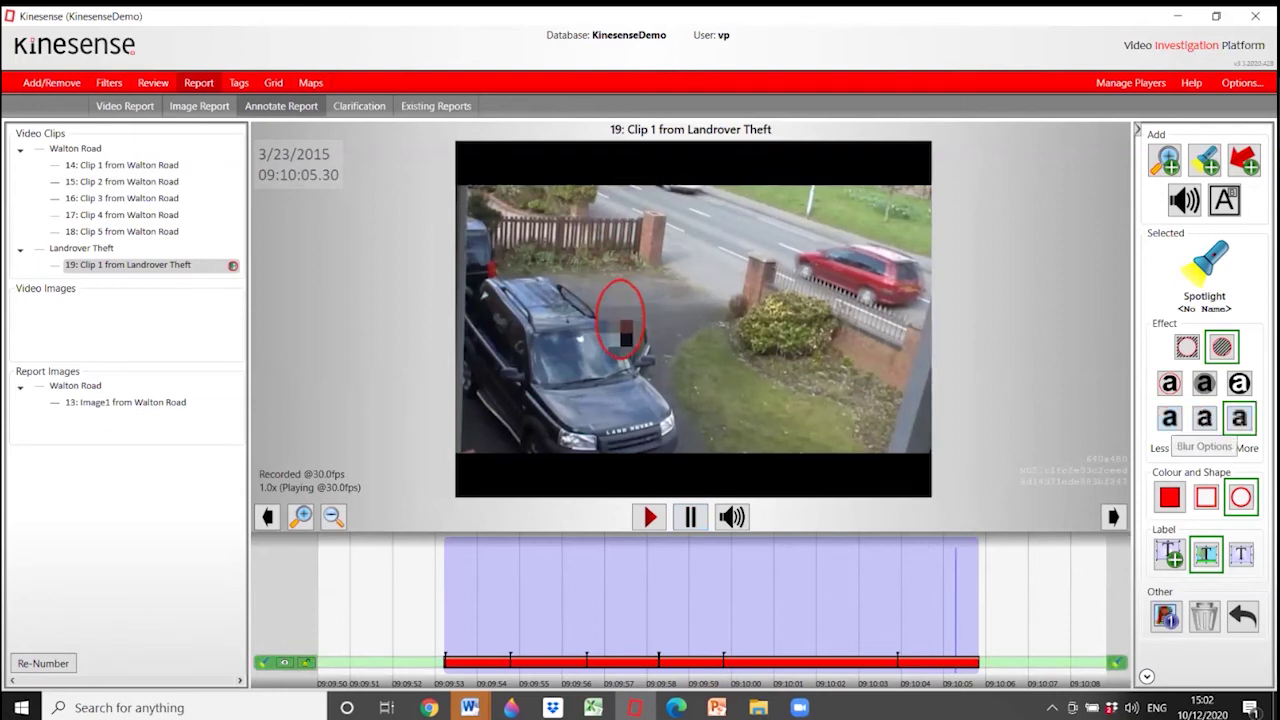
{"action": "left_click", "coordinate": [1170, 417]}
{"action": "left_click", "coordinate": [1187, 346]}
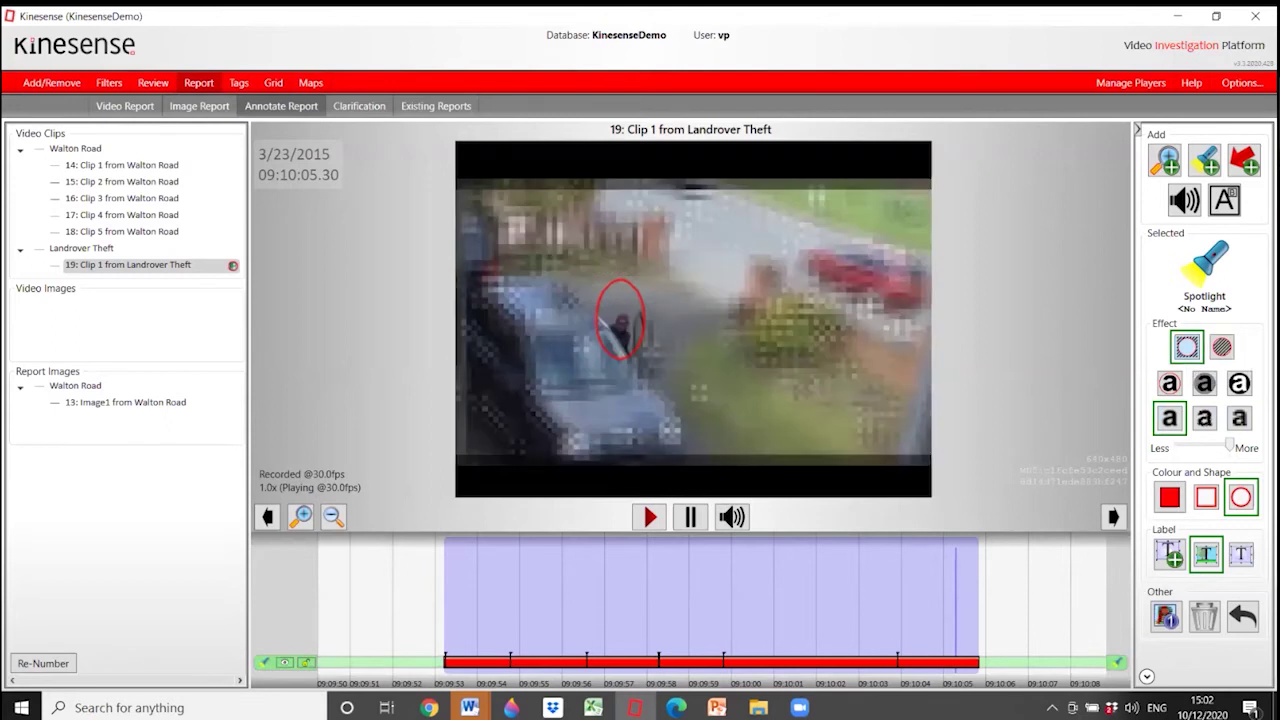
{"action": "left_click", "coordinate": [1204, 383]}
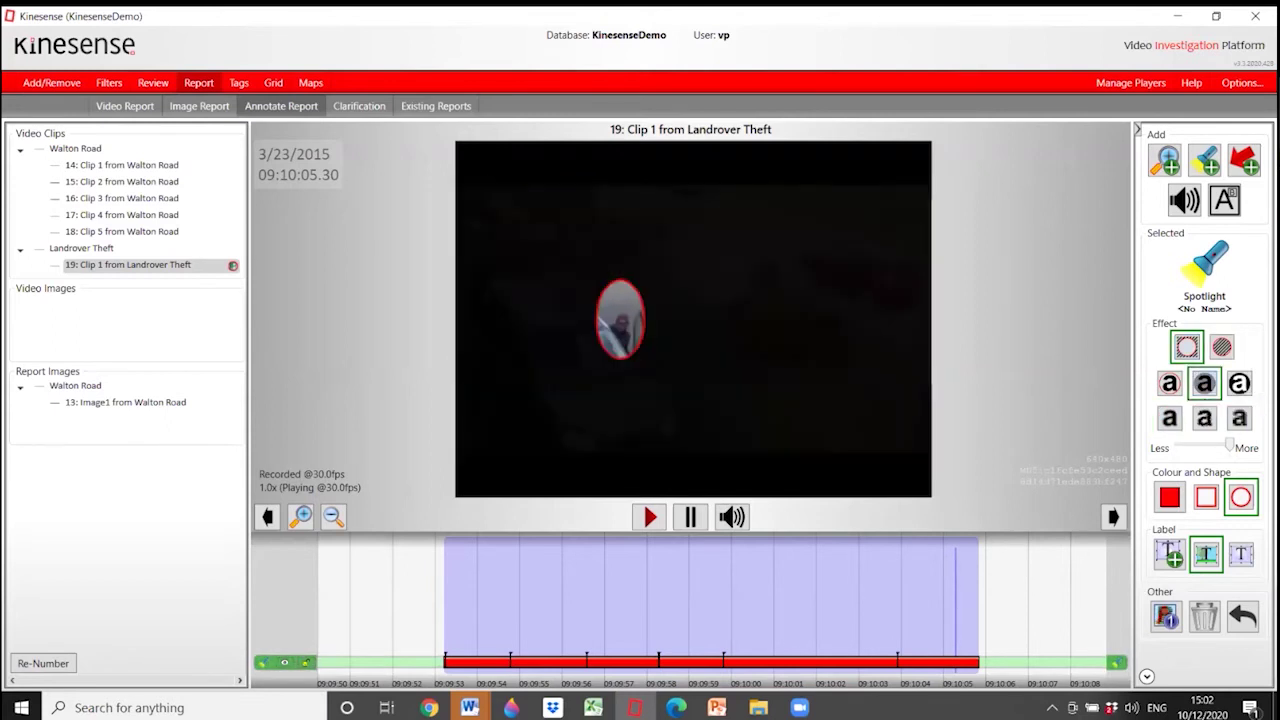
Step: Try a full blackout around the spotlight, and switch it to a pixel-scrambling effect applied inside the ellipse
{"action": "left_click", "coordinate": [1239, 383]}
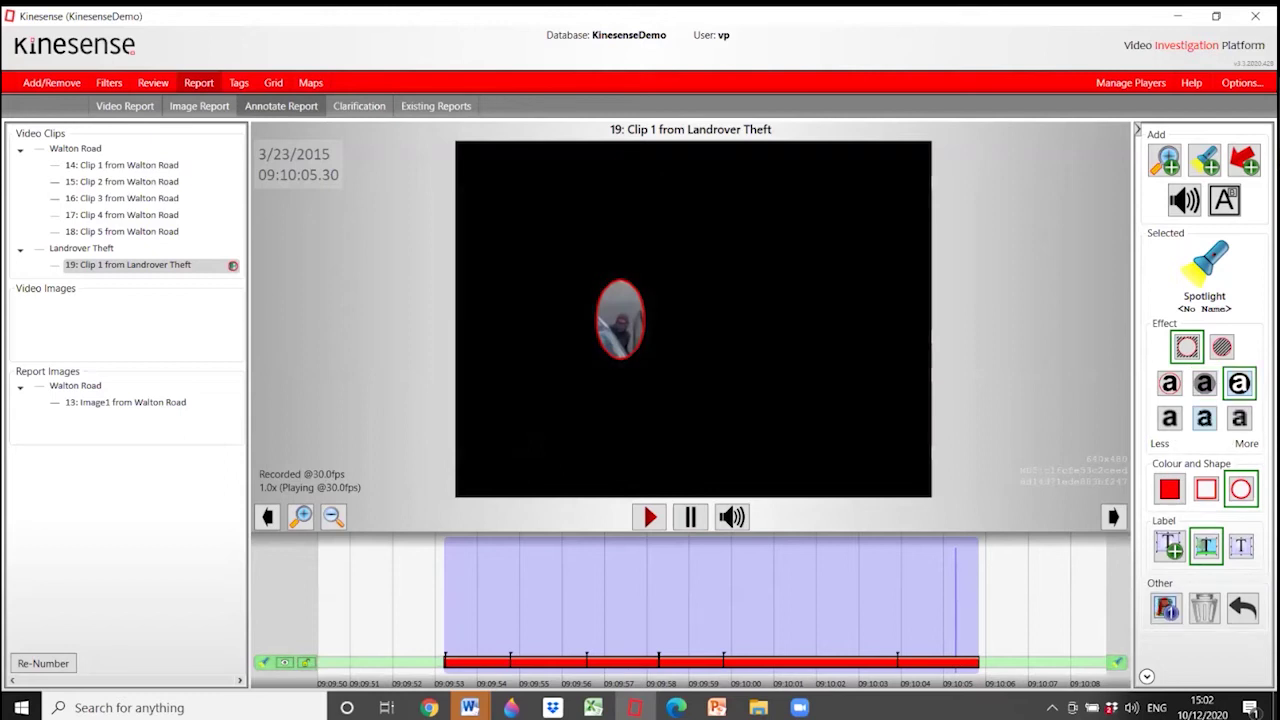
{"action": "left_click", "coordinate": [1204, 417]}
{"action": "left_click", "coordinate": [1222, 346]}
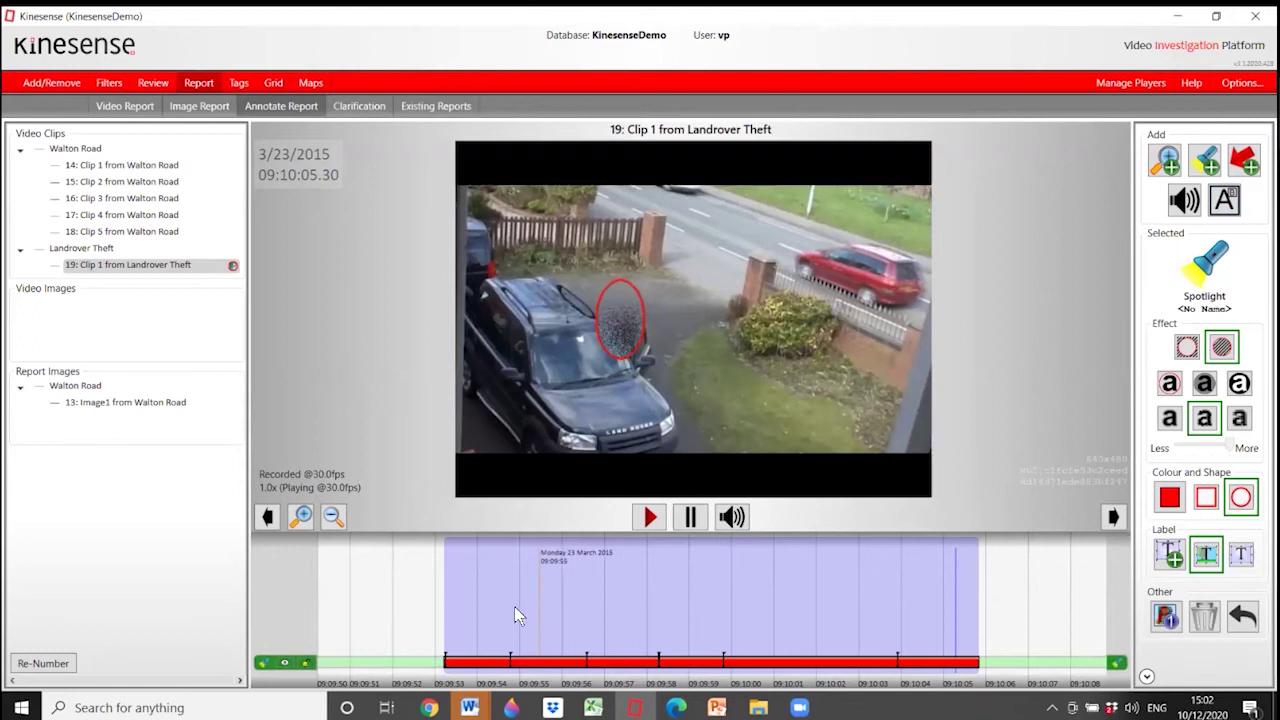
Step: At about 09:09:53, add an arrow pointing at the spotlighted person by the fence and colour it white
{"action": "left_click", "coordinate": [451, 576]}
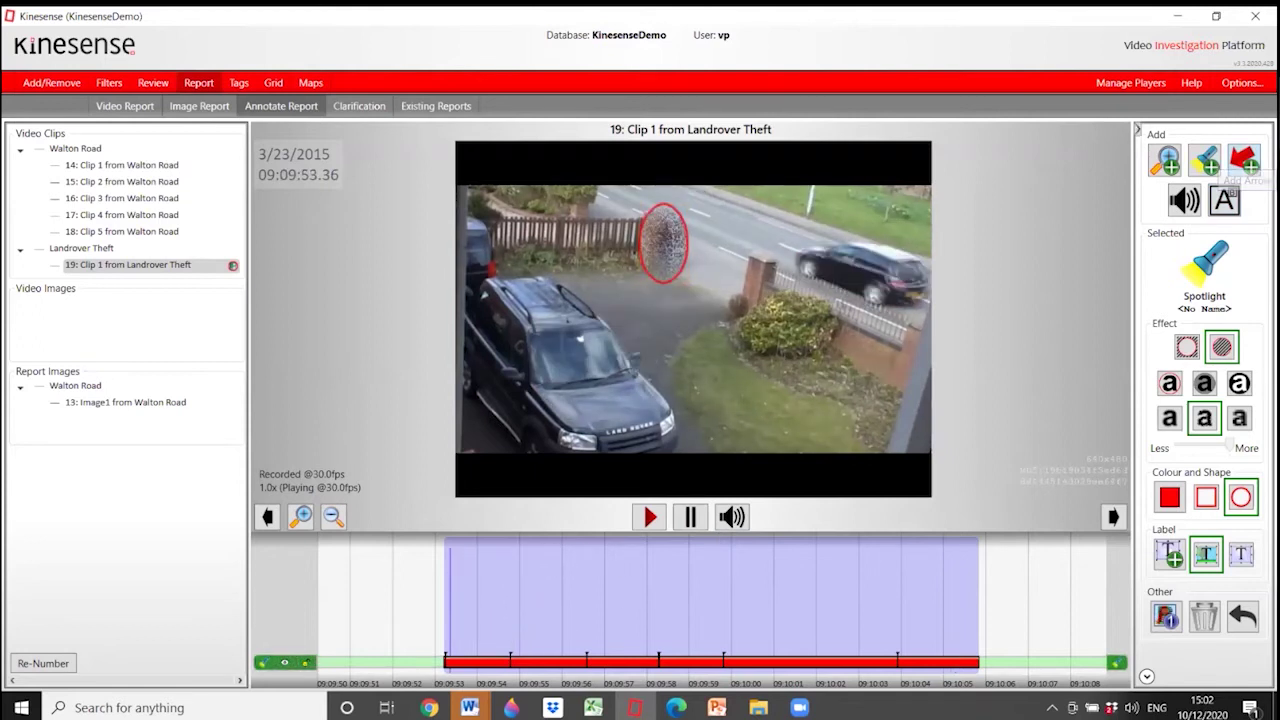
{"action": "left_click", "coordinate": [1244, 162]}
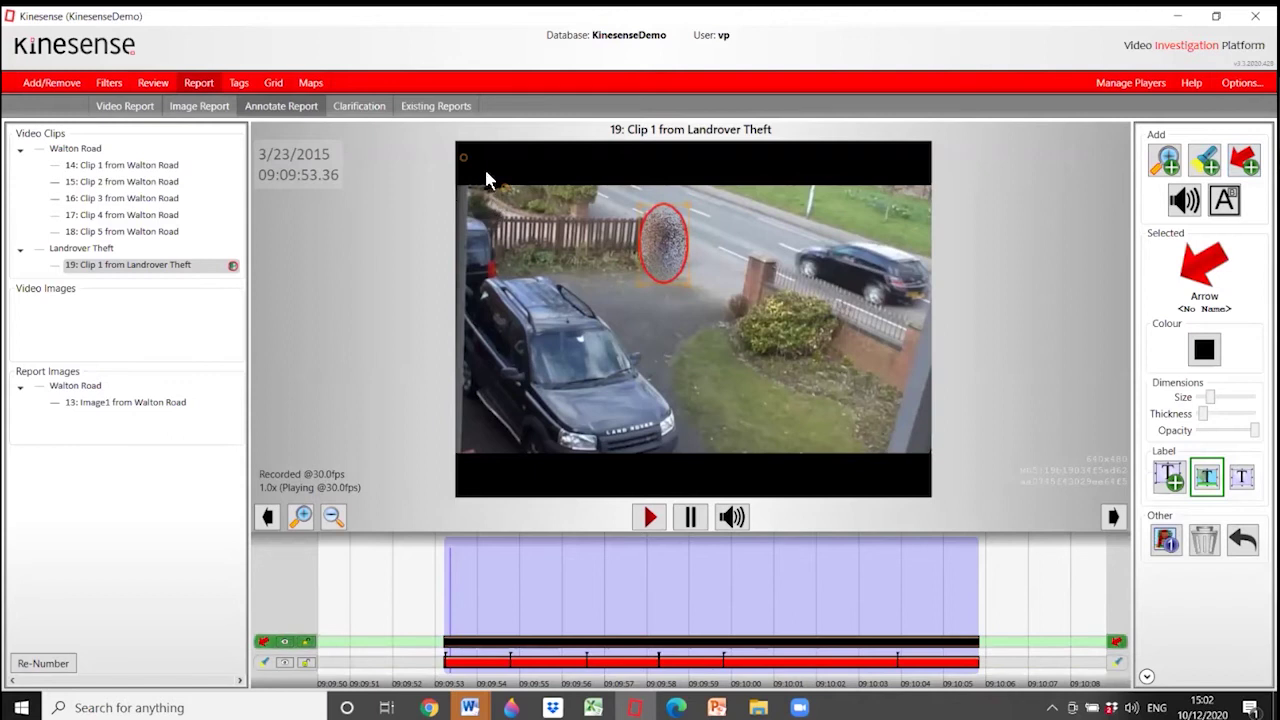
{"action": "left_click_drag", "start_coordinate": [578, 192], "coordinate": [637, 224]}
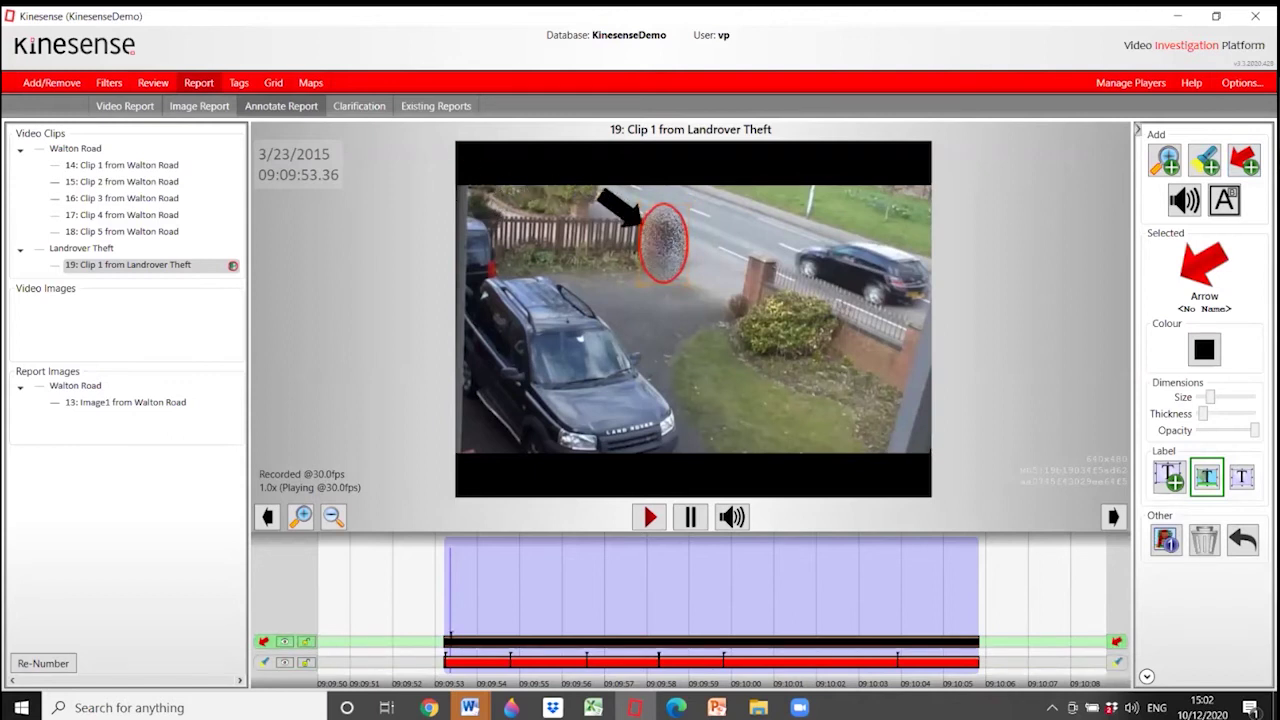
{"action": "left_click", "coordinate": [1204, 349]}
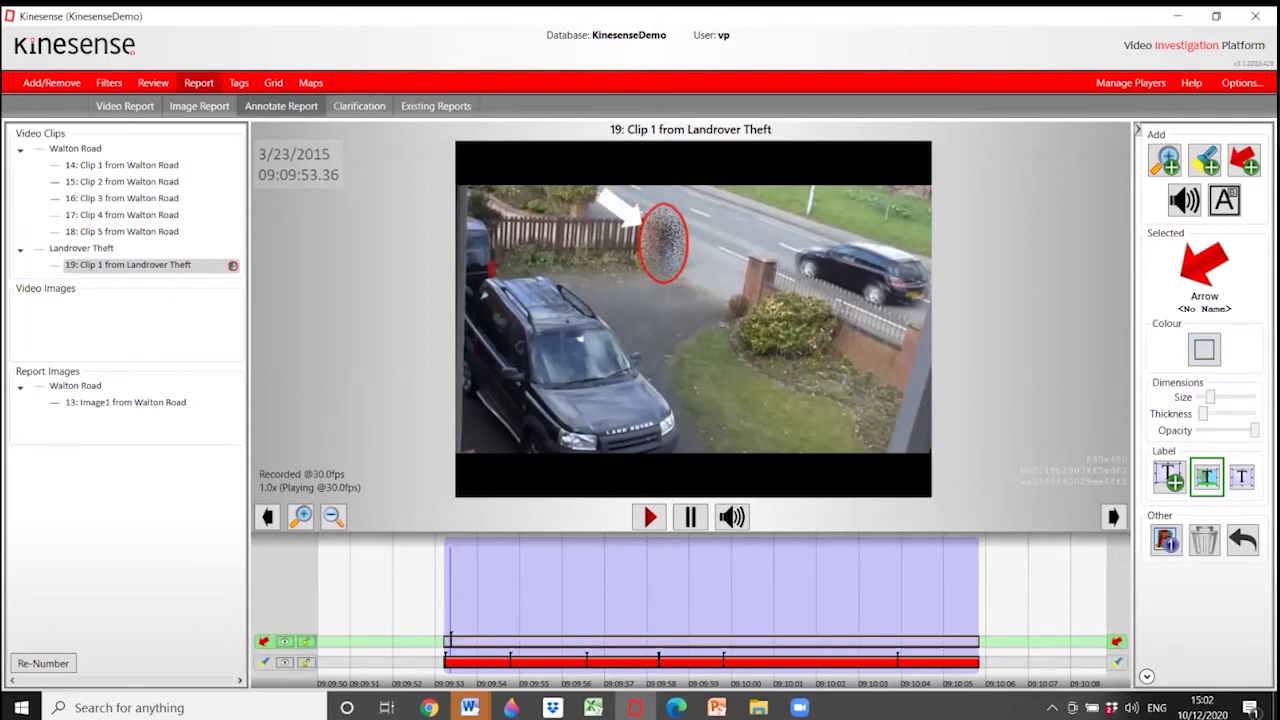
{"action": "left_click", "coordinate": [1207, 477]}
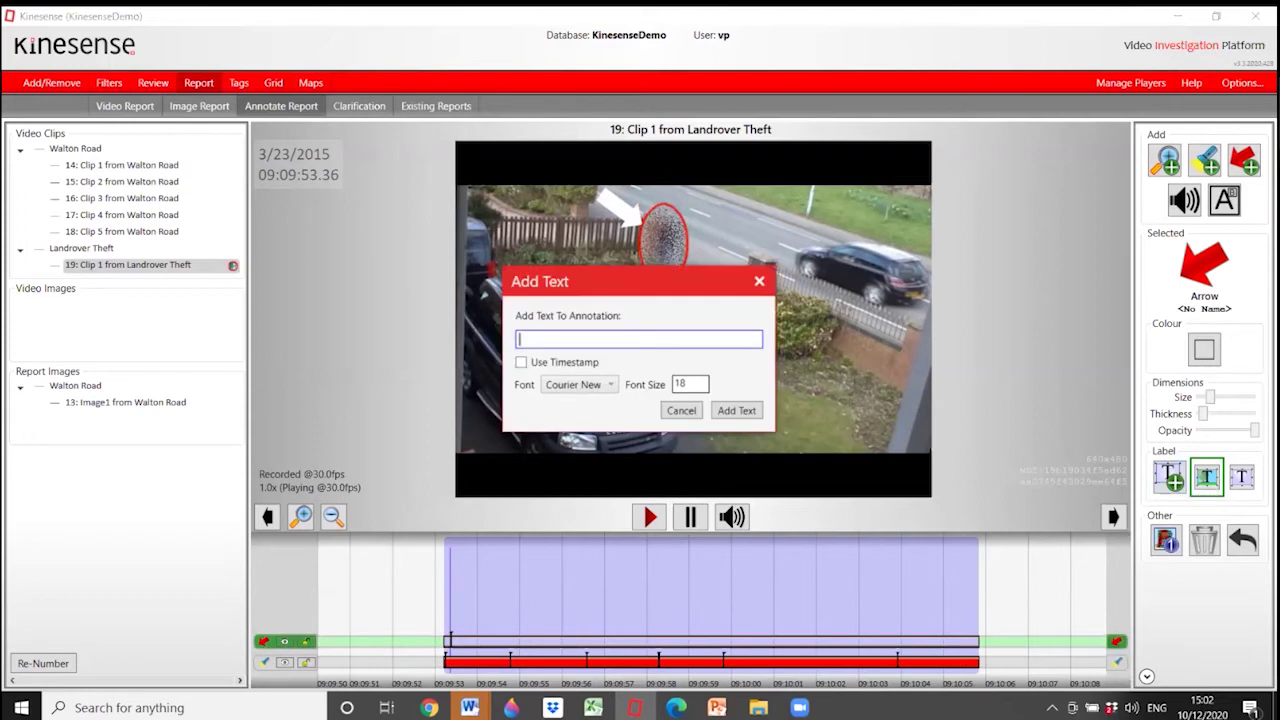
{"action": "left_click", "coordinate": [521, 363]}
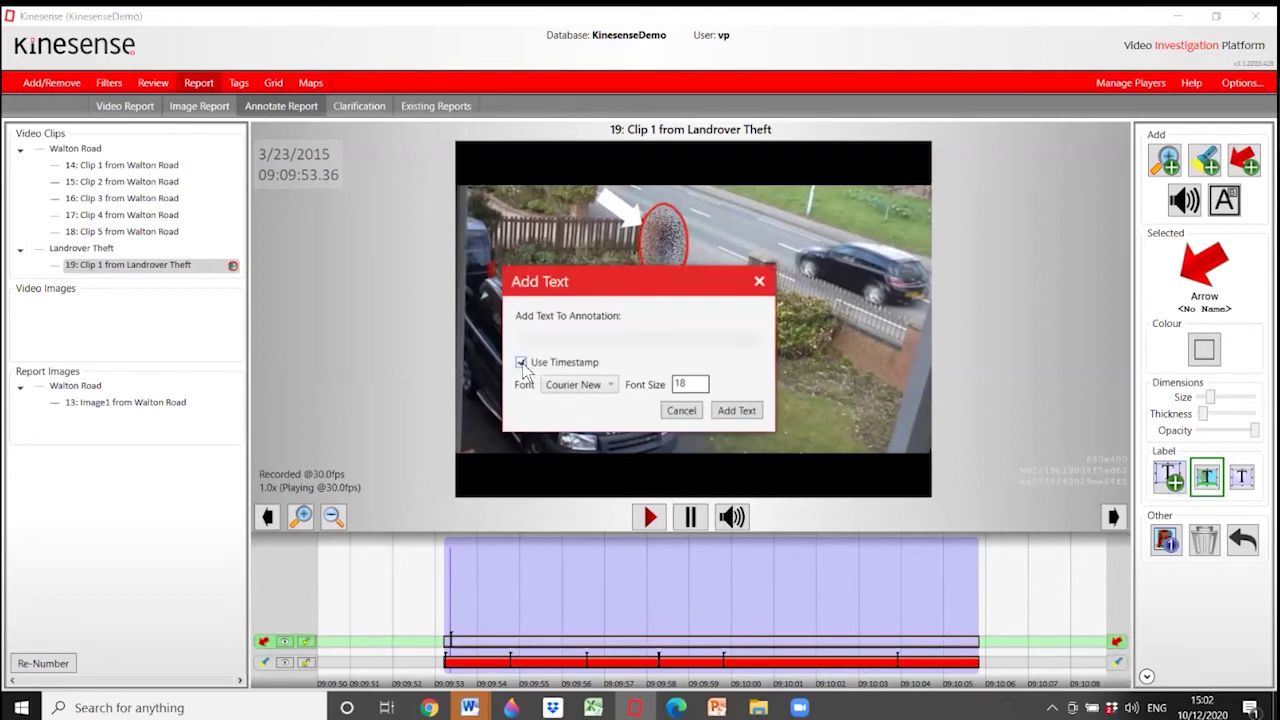
{"action": "left_click", "coordinate": [681, 412]}
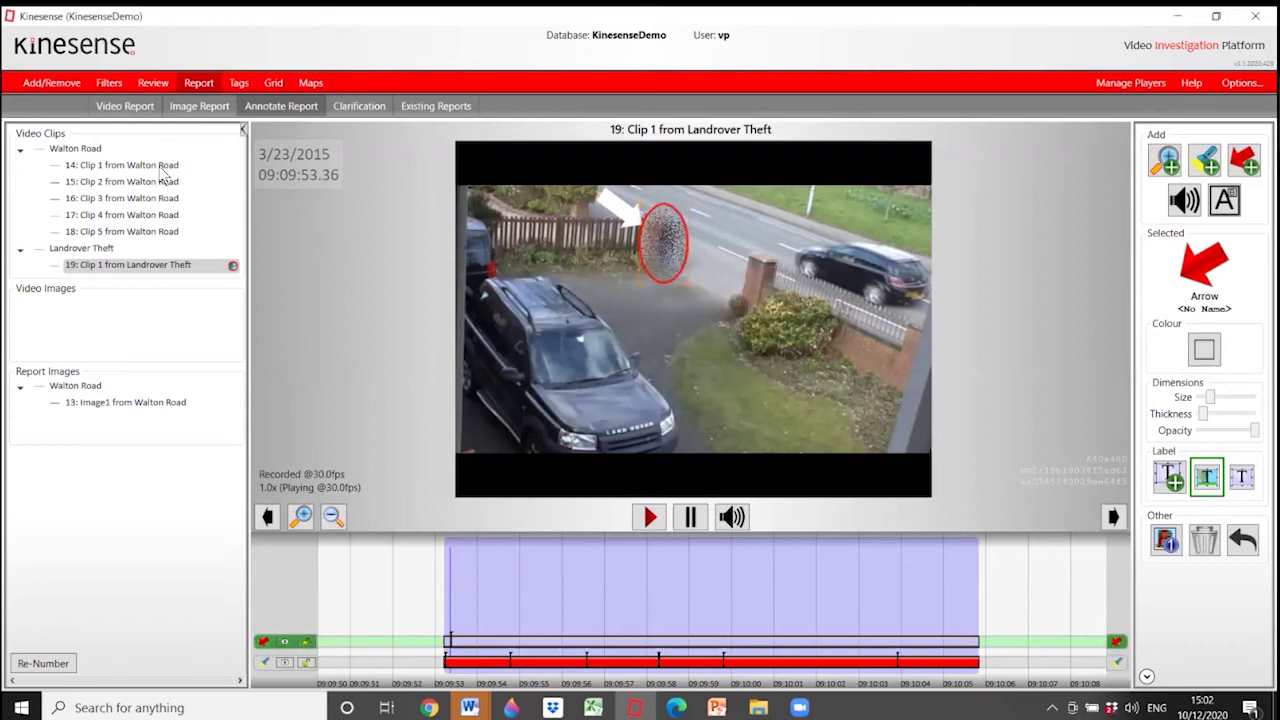
Step: Check the image and video reports, and add a clip of the SidePlate video from about 12:57:35 to 12:57:37 to the report
{"action": "left_click", "coordinate": [197, 106]}
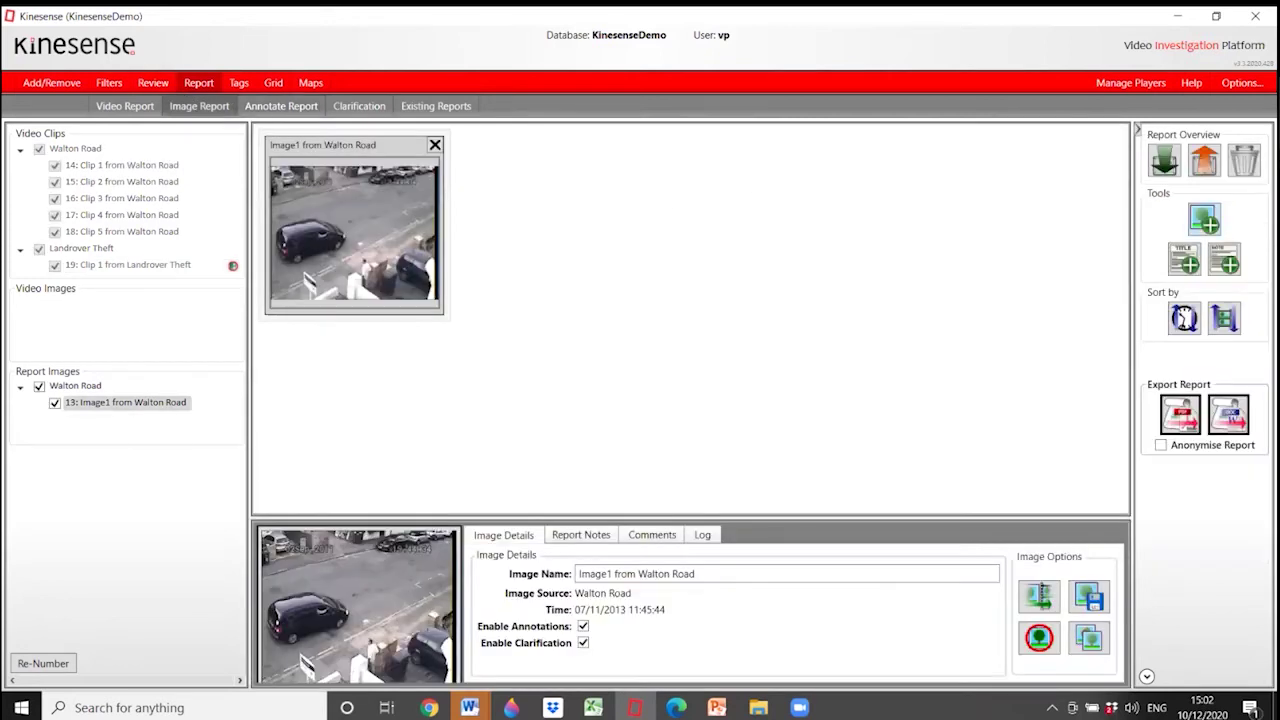
{"action": "left_click", "coordinate": [129, 108]}
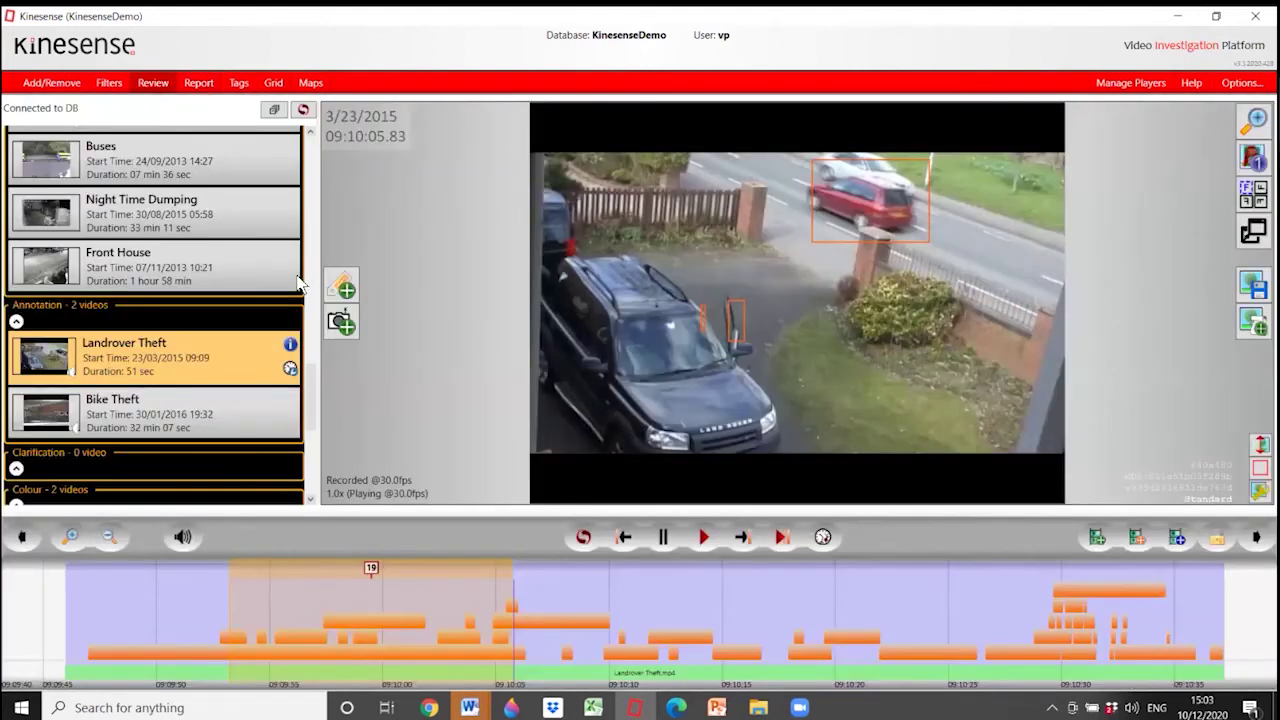
{"action": "left_click_drag", "start_coordinate": [316, 402], "coordinate": [311, 166]}
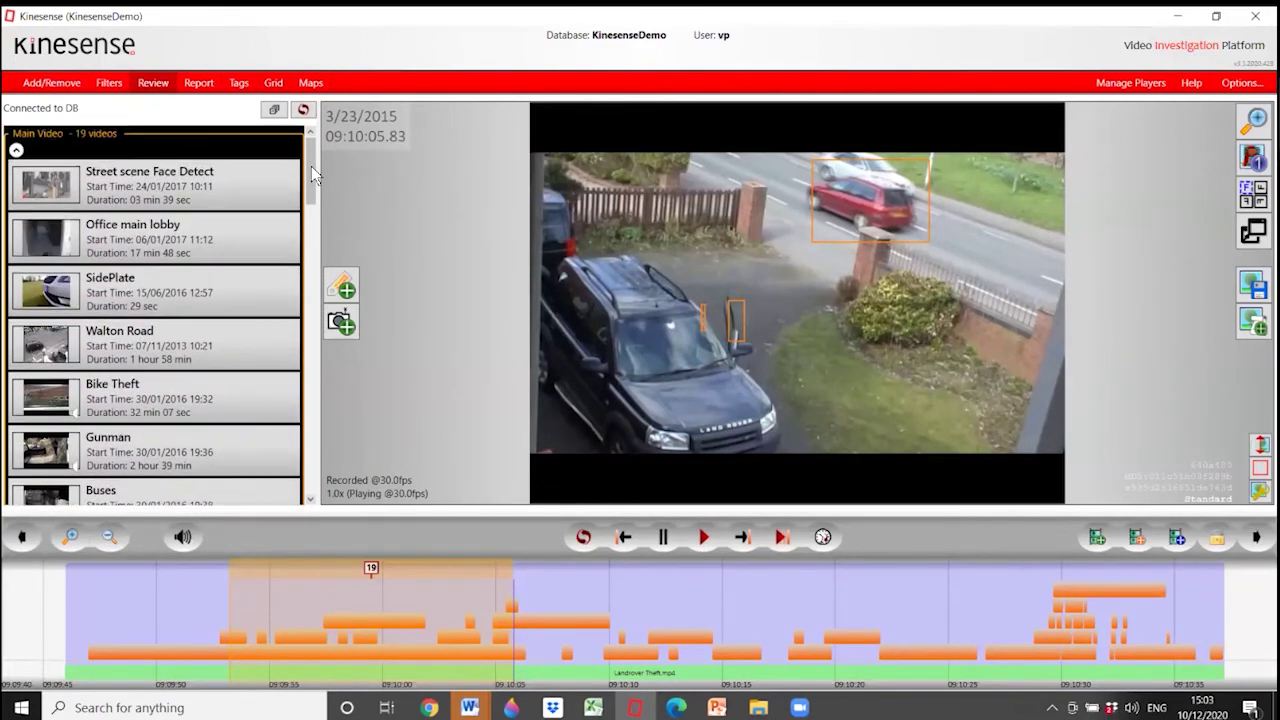
{"action": "left_click", "coordinate": [153, 287]}
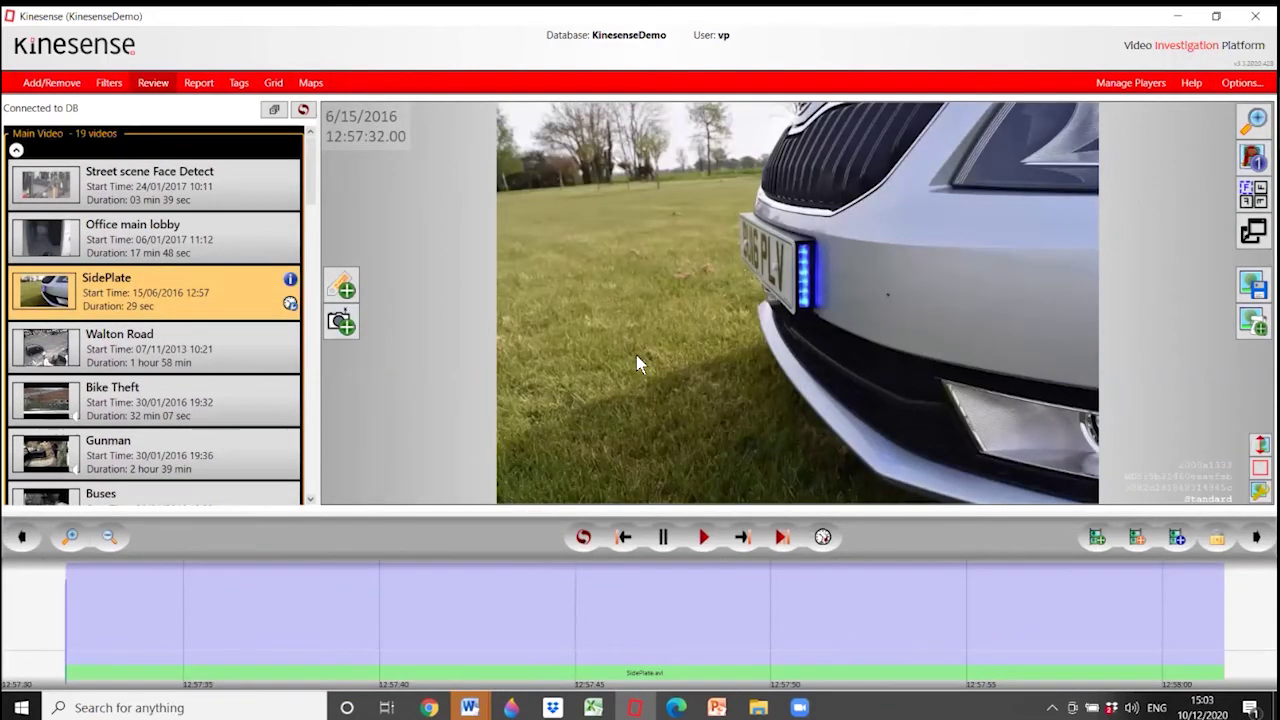
{"action": "left_click_drag", "start_coordinate": [208, 590], "coordinate": [290, 594]}
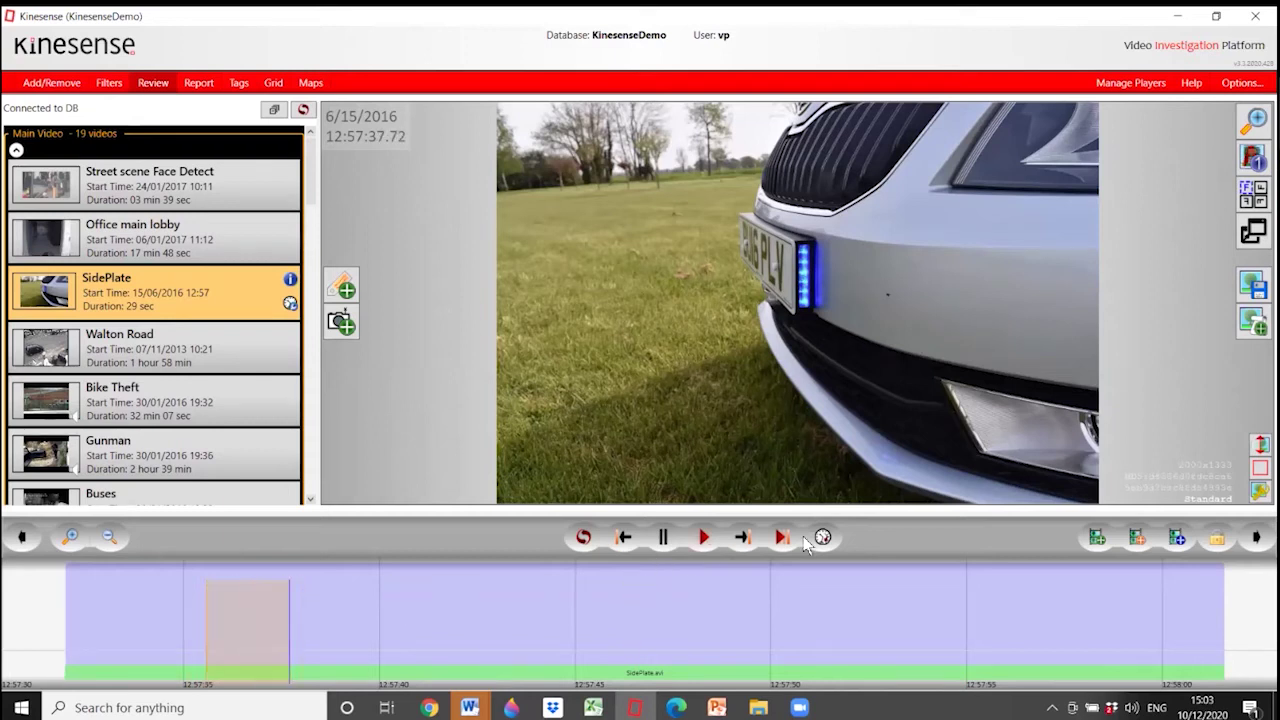
{"action": "left_click", "coordinate": [1097, 537]}
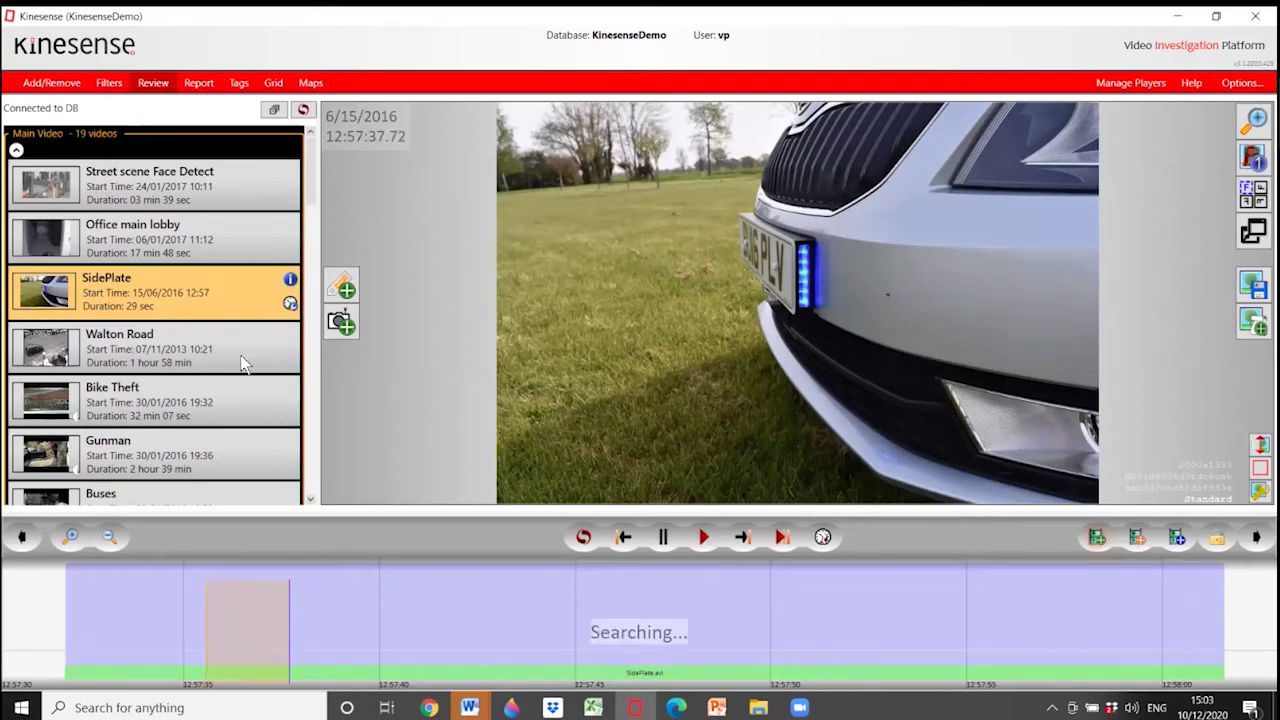
Step: Open Clip 1 from SidePlate for clarification and crop it around the number plate, about 32% wide and 30% high
{"action": "left_click", "coordinate": [218, 88]}
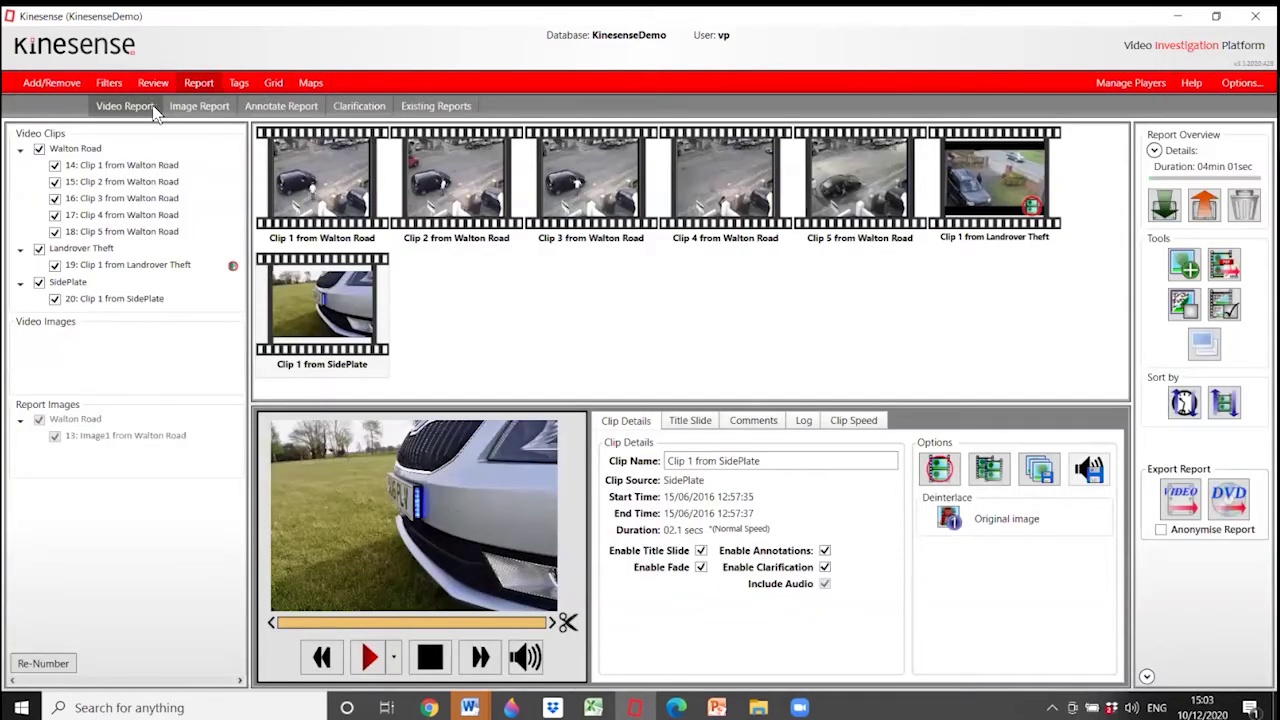
{"action": "left_click", "coordinate": [356, 107]}
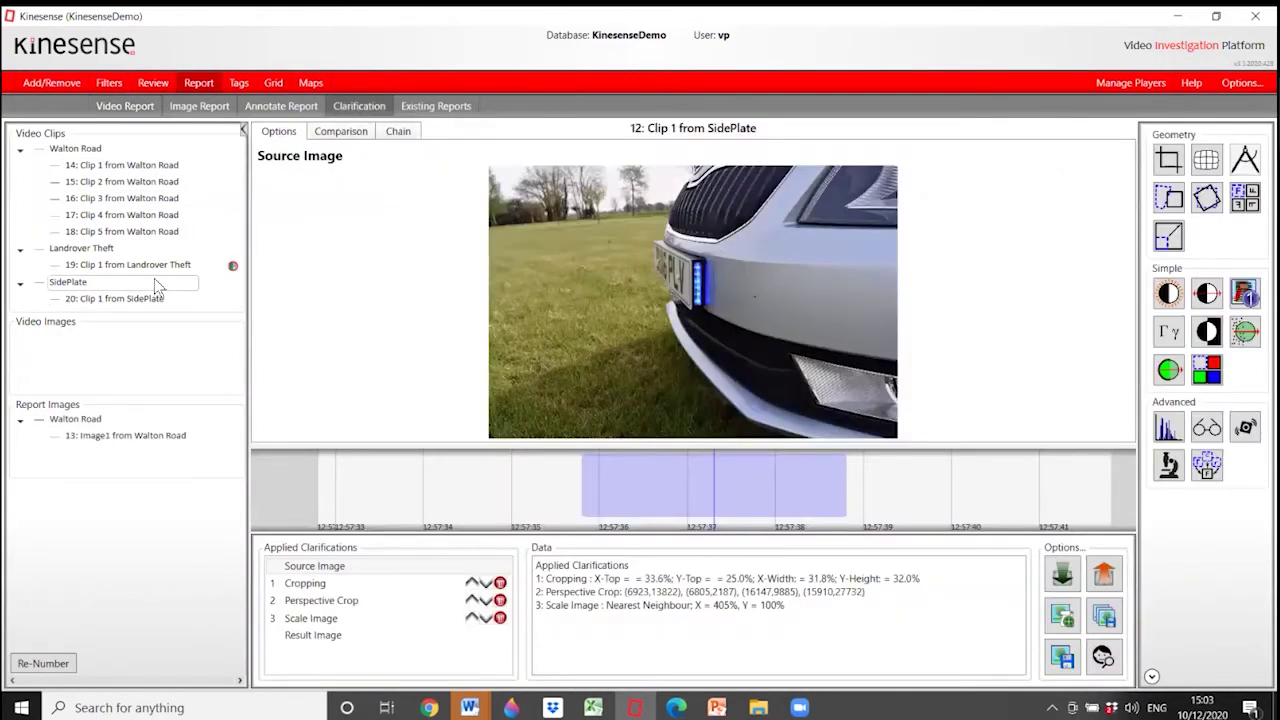
{"action": "left_click", "coordinate": [138, 299]}
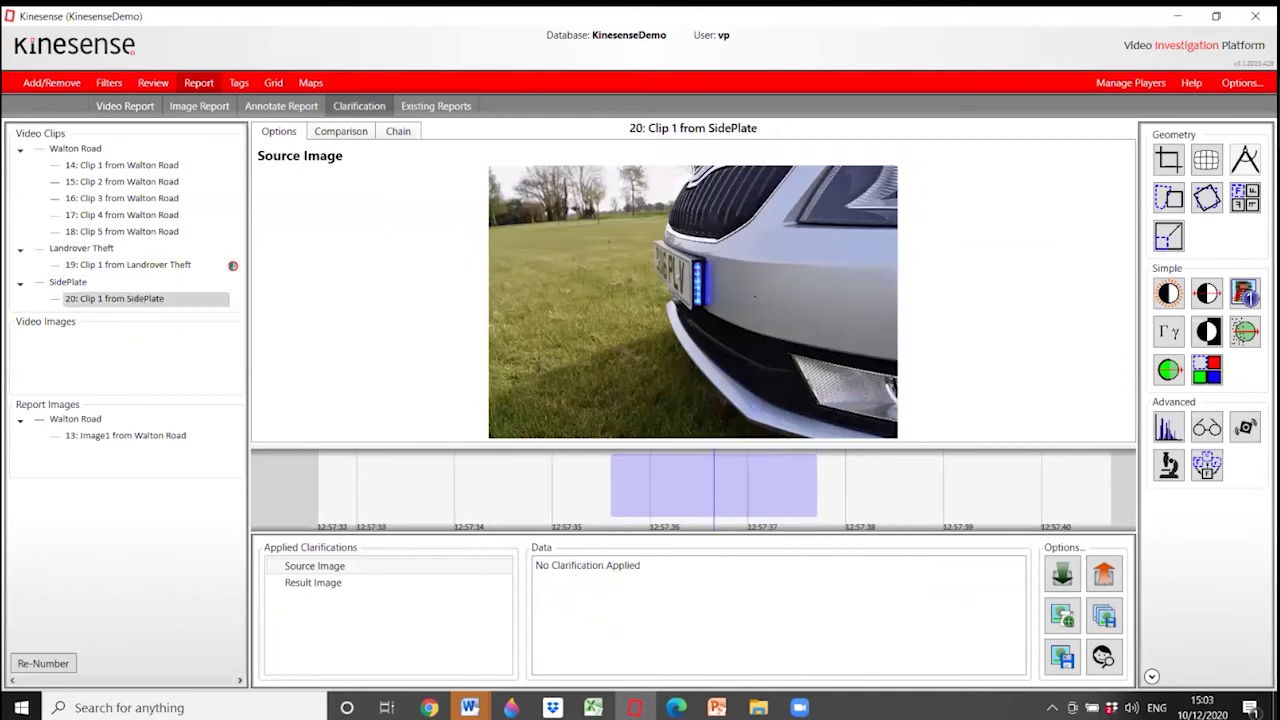
{"action": "left_click", "coordinate": [1168, 159]}
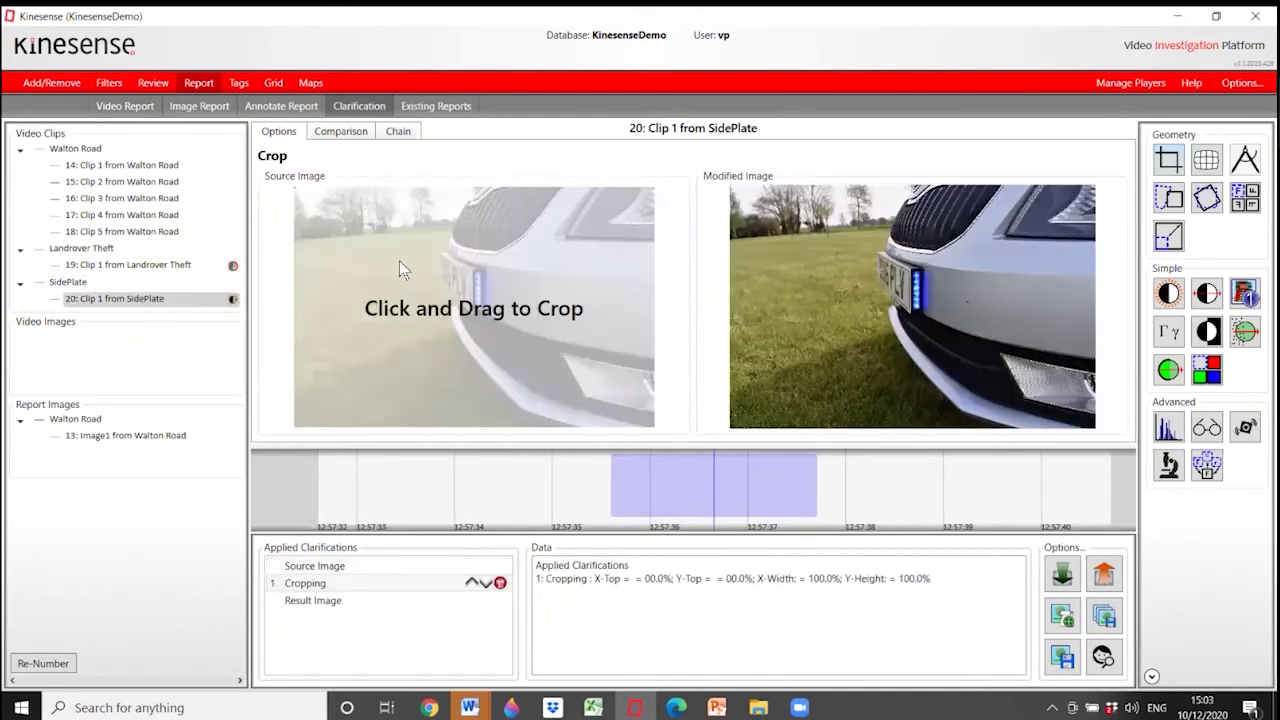
{"action": "left_click_drag", "start_coordinate": [406, 245], "coordinate": [524, 320]}
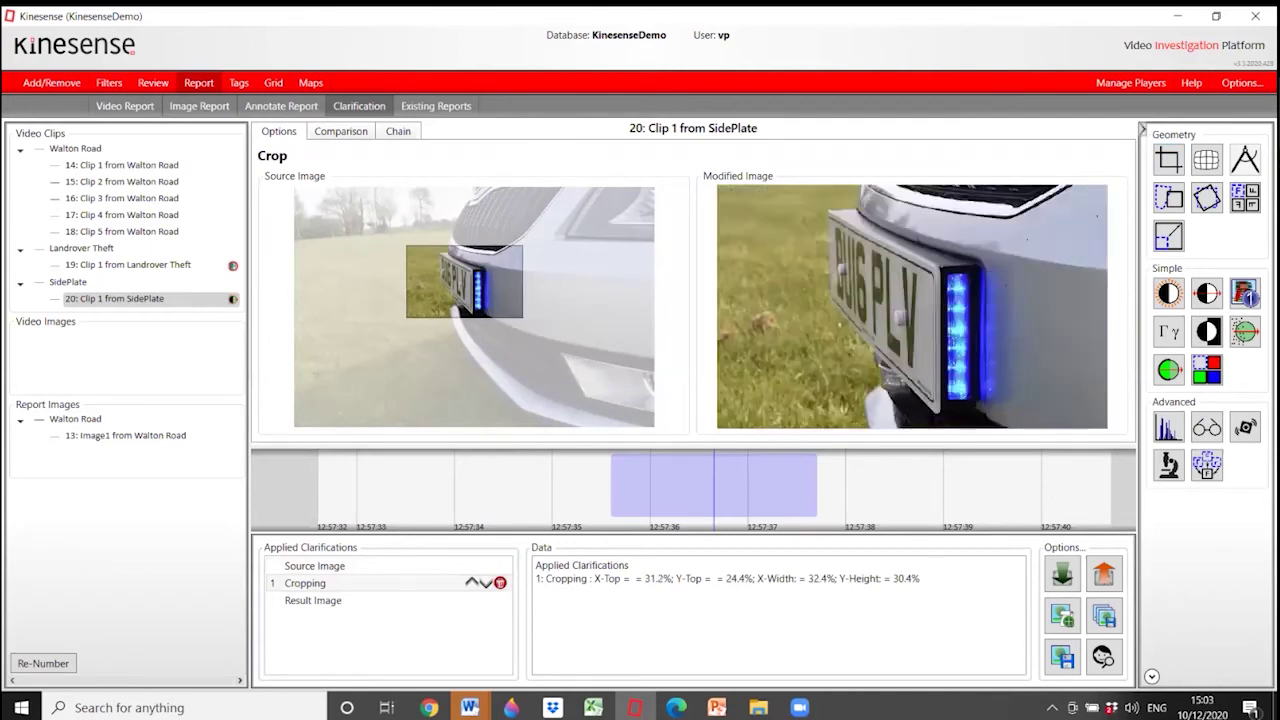
Step: Apply a Perspective Crop to the number plate's four corners and scale the result to X 410%, Y 100% with Nearest Neighbour
{"action": "left_click", "coordinate": [1206, 197]}
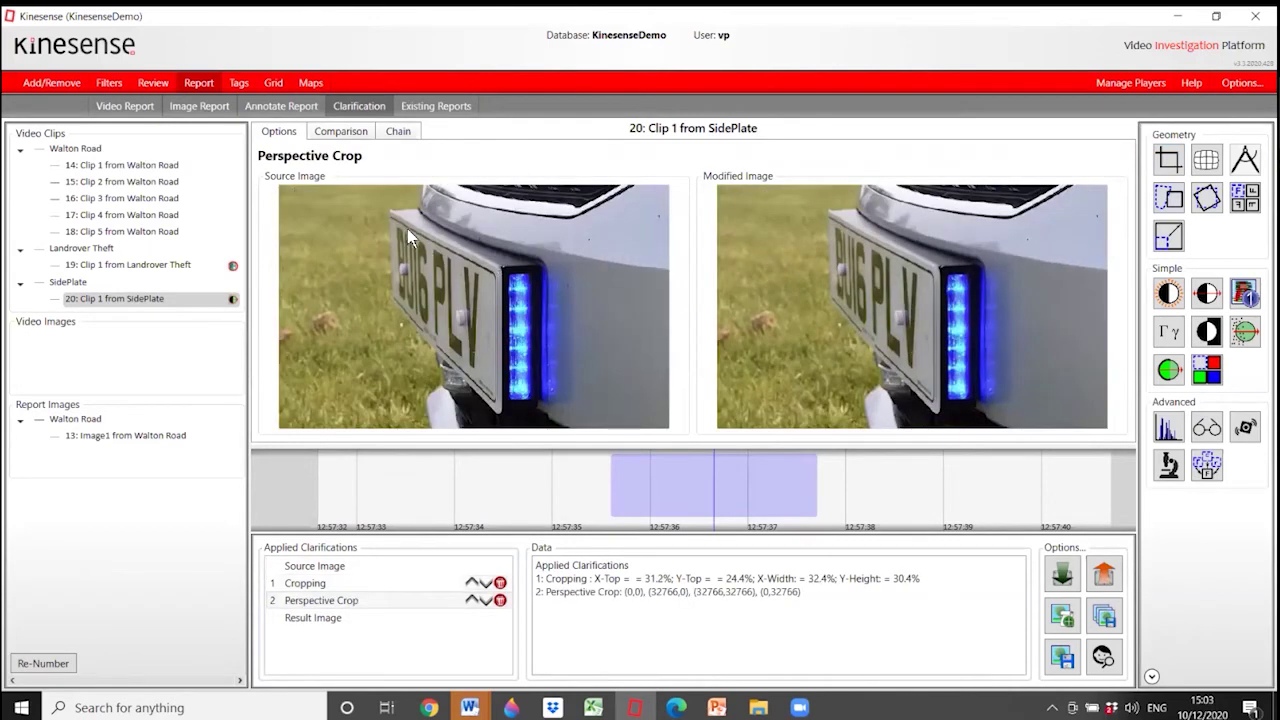
{"action": "left_click", "coordinate": [390, 296]}
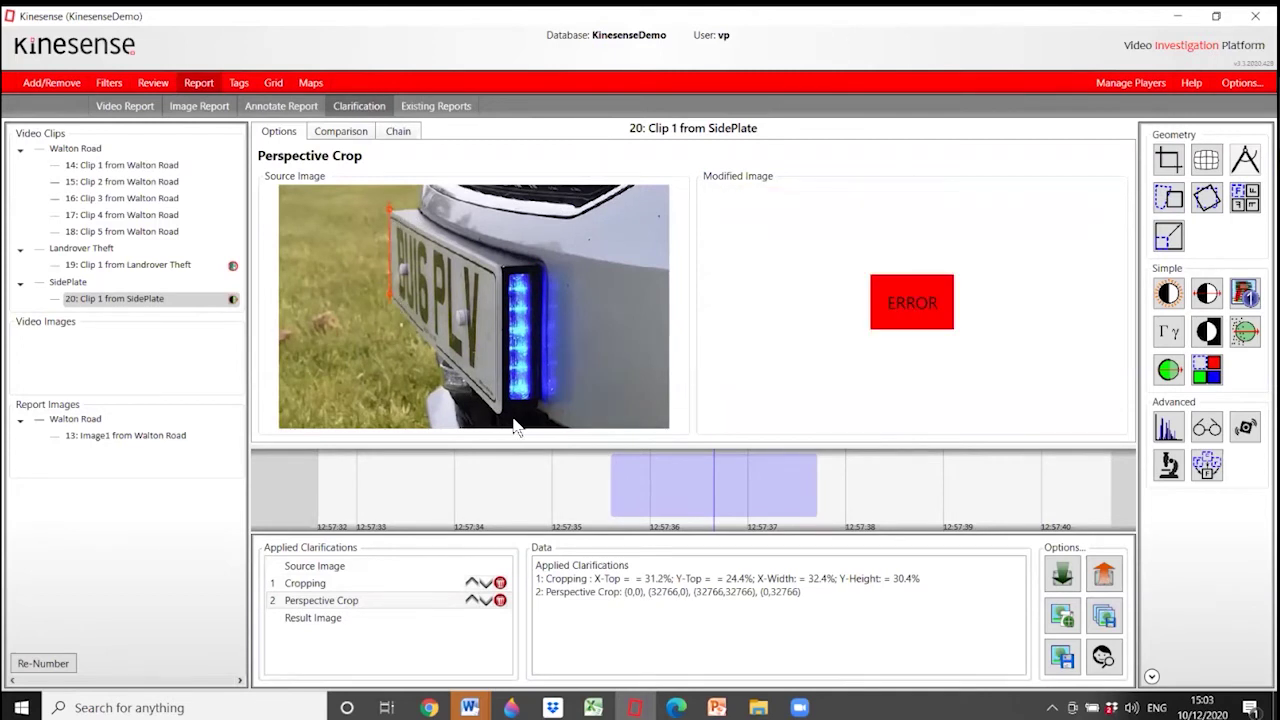
{"action": "left_click", "coordinate": [497, 410]}
{"action": "left_click", "coordinate": [500, 274]}
{"action": "left_click", "coordinate": [1168, 236]}
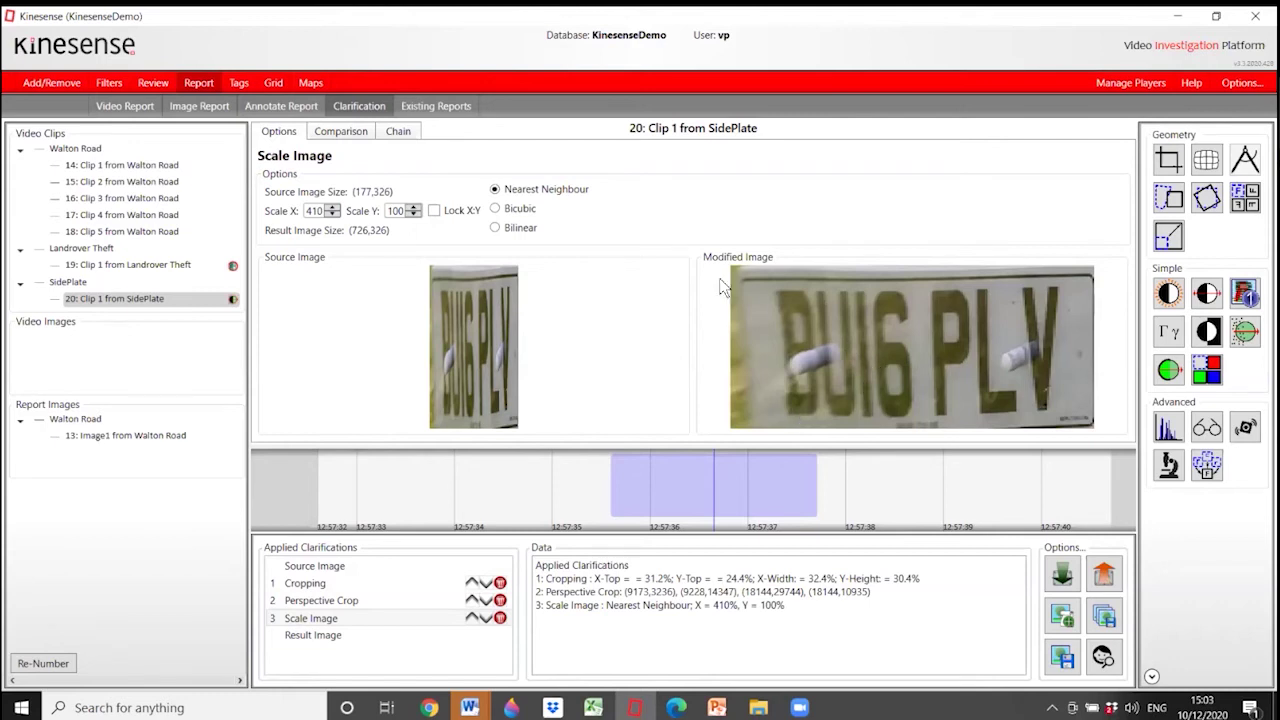
Step: Review the applied clarification data, add the result image to the report images, and include that plate image in the video report
{"action": "left_click_drag", "start_coordinate": [804, 616], "coordinate": [536, 563]}
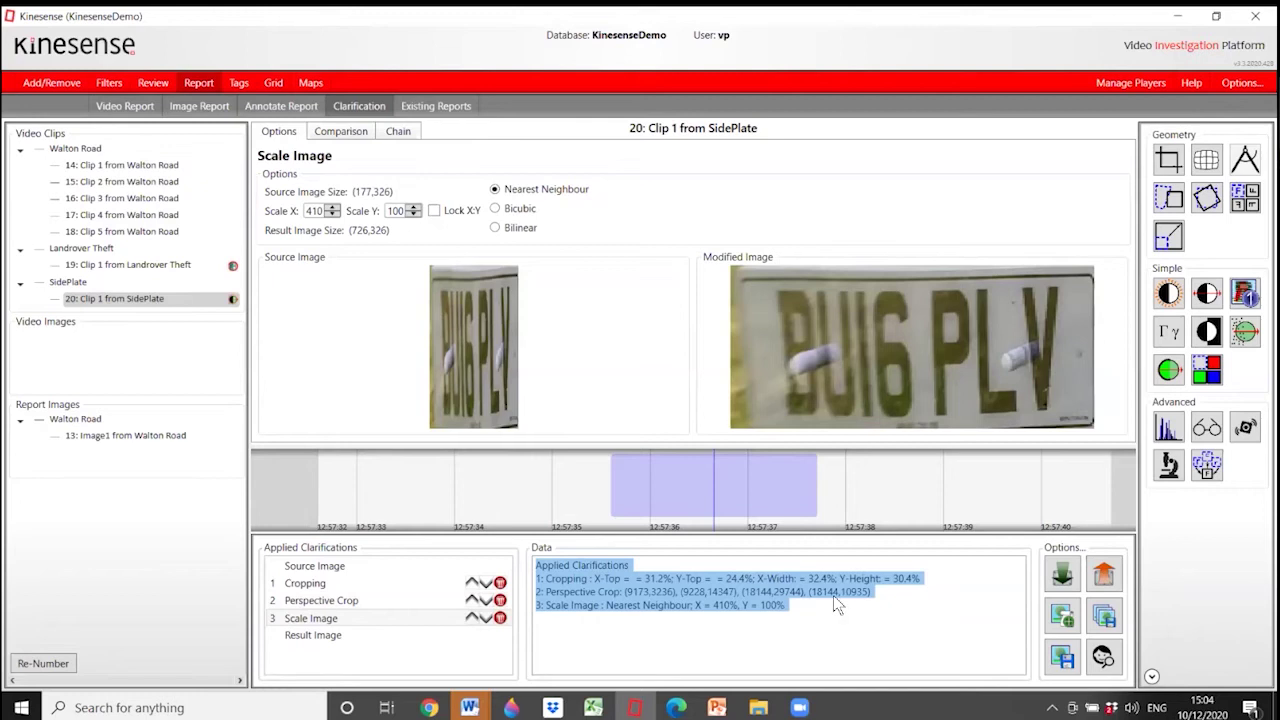
{"action": "left_click", "coordinate": [319, 637]}
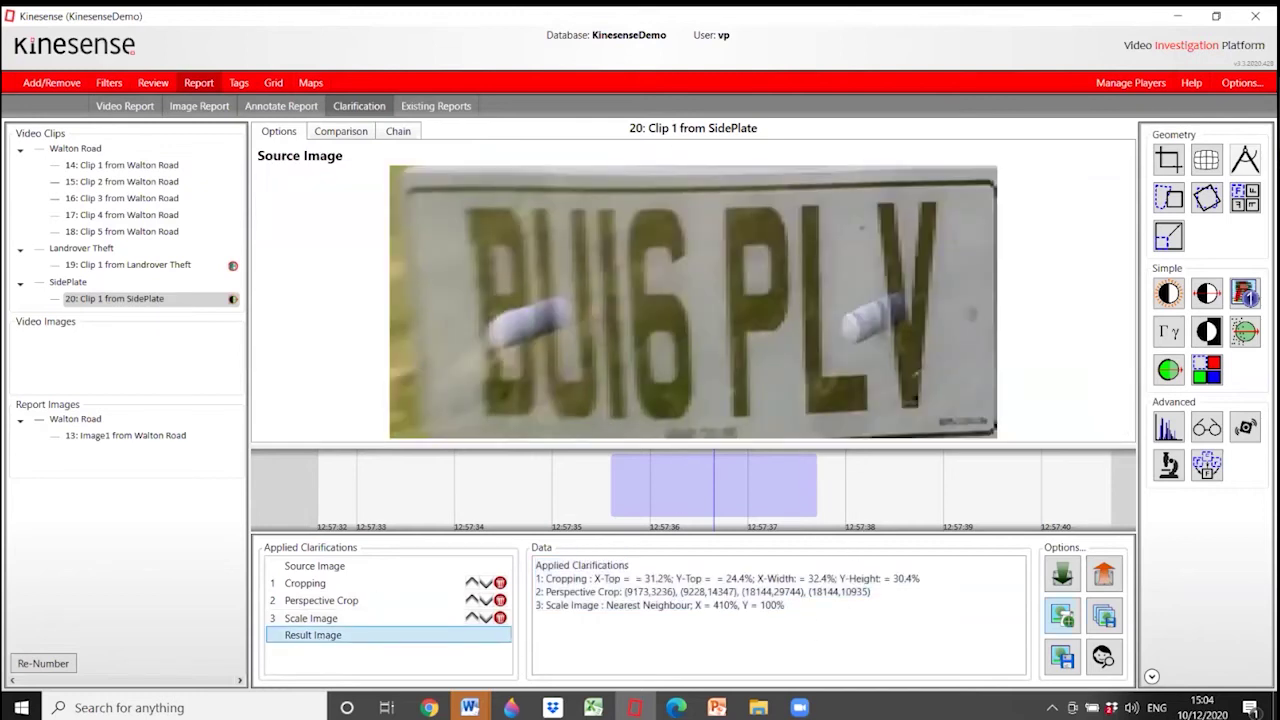
{"action": "left_click", "coordinate": [1063, 616]}
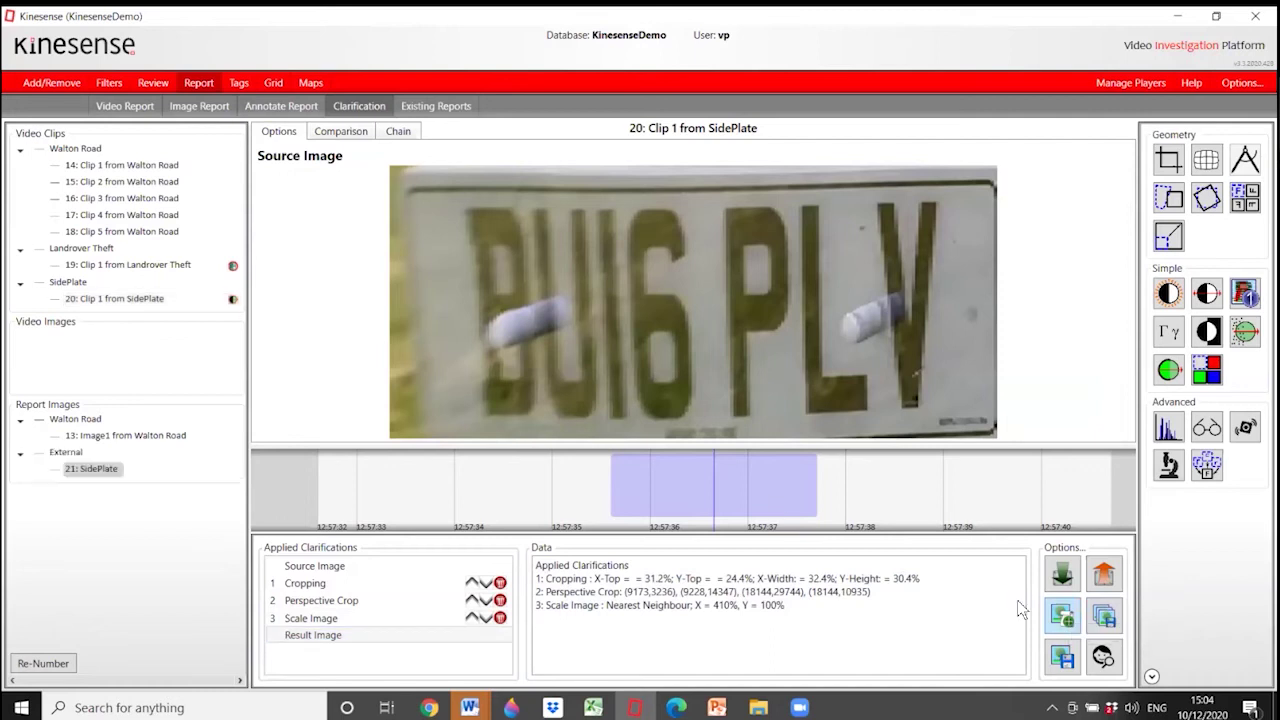
{"action": "left_click", "coordinate": [213, 110]}
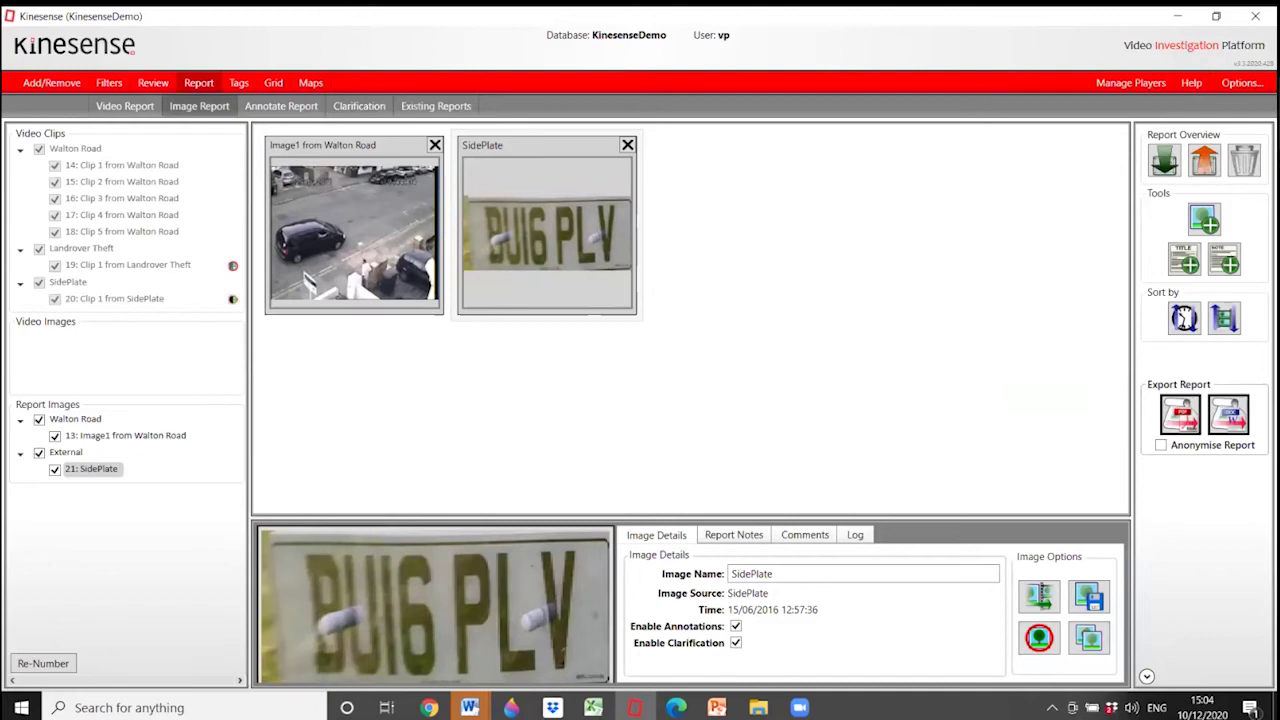
{"action": "left_click", "coordinate": [1037, 597]}
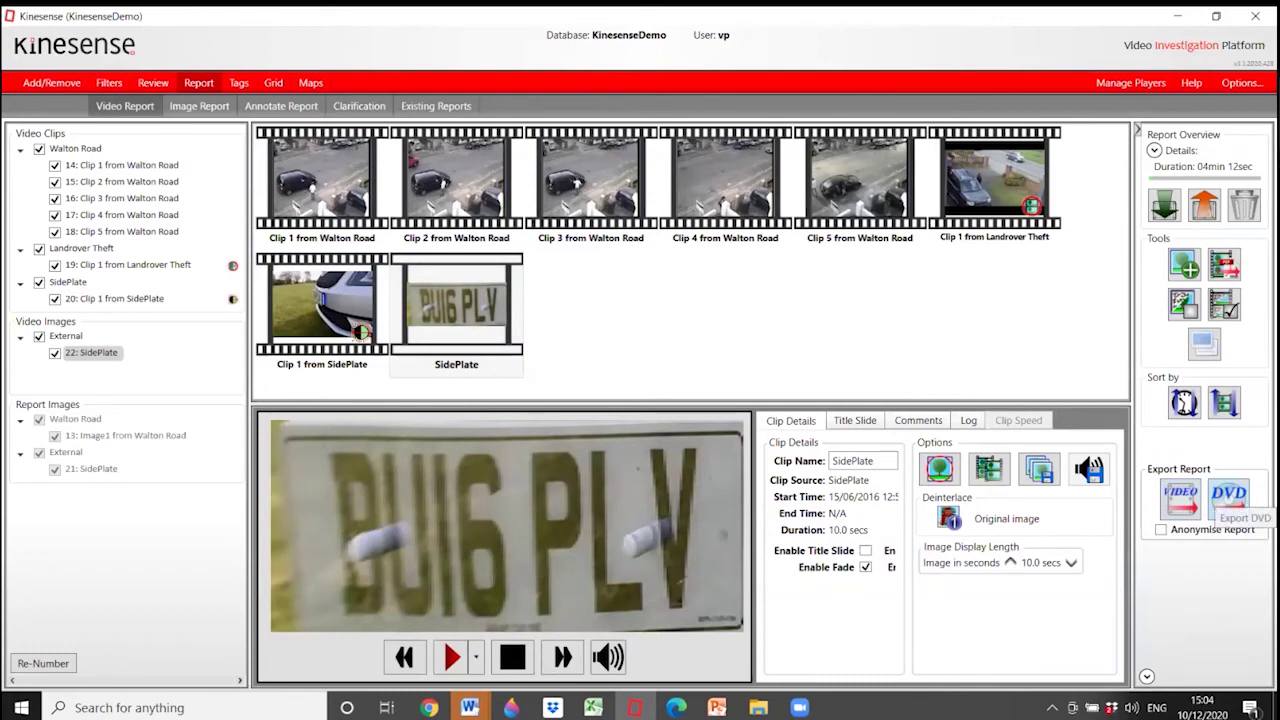
Step: Add a clip of the Bin video from about 15:56:33 to 15:56:44 to the report
{"action": "mouse_move", "coordinate": [330, 130]}
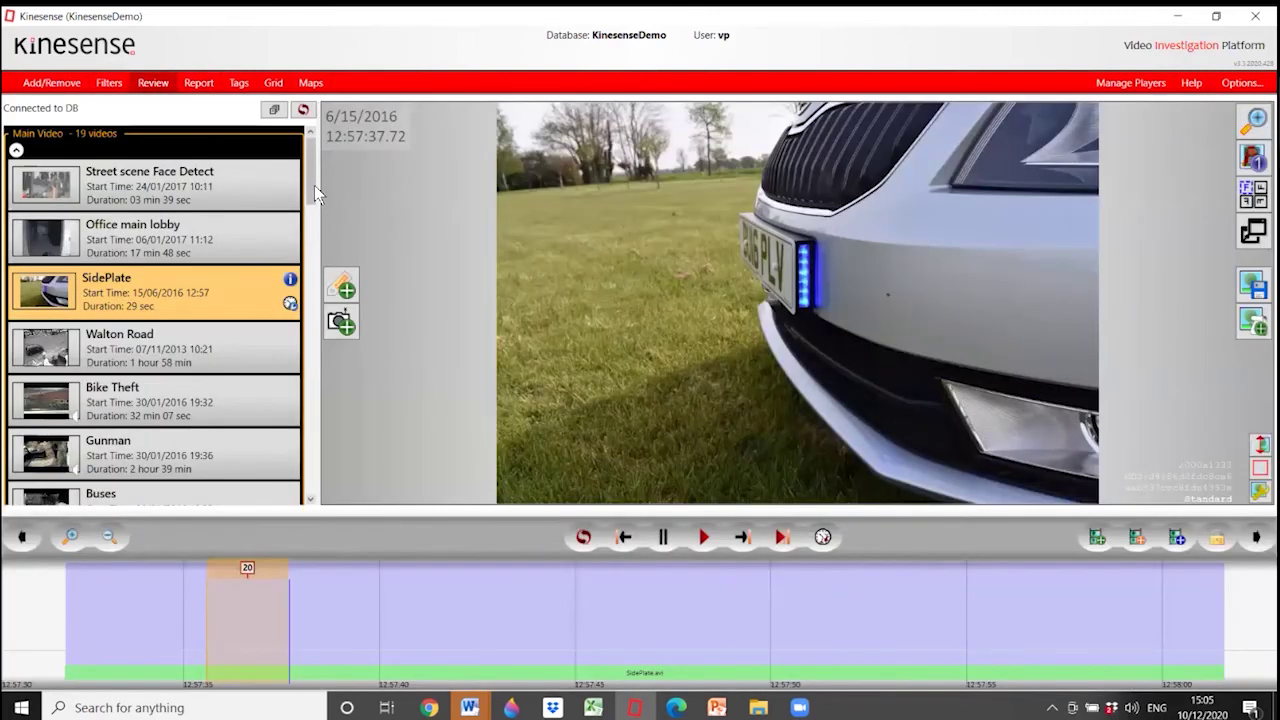
{"action": "left_click_drag", "start_coordinate": [312, 186], "coordinate": [327, 438]}
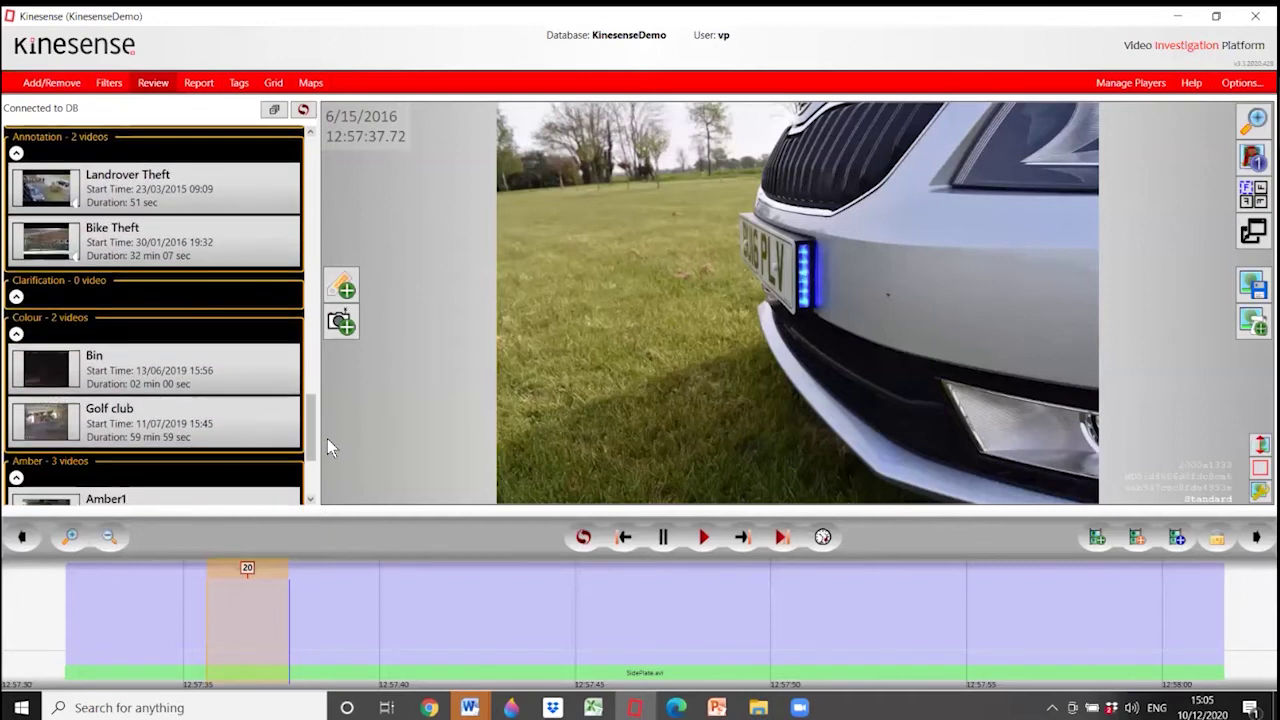
{"action": "left_click", "coordinate": [199, 371]}
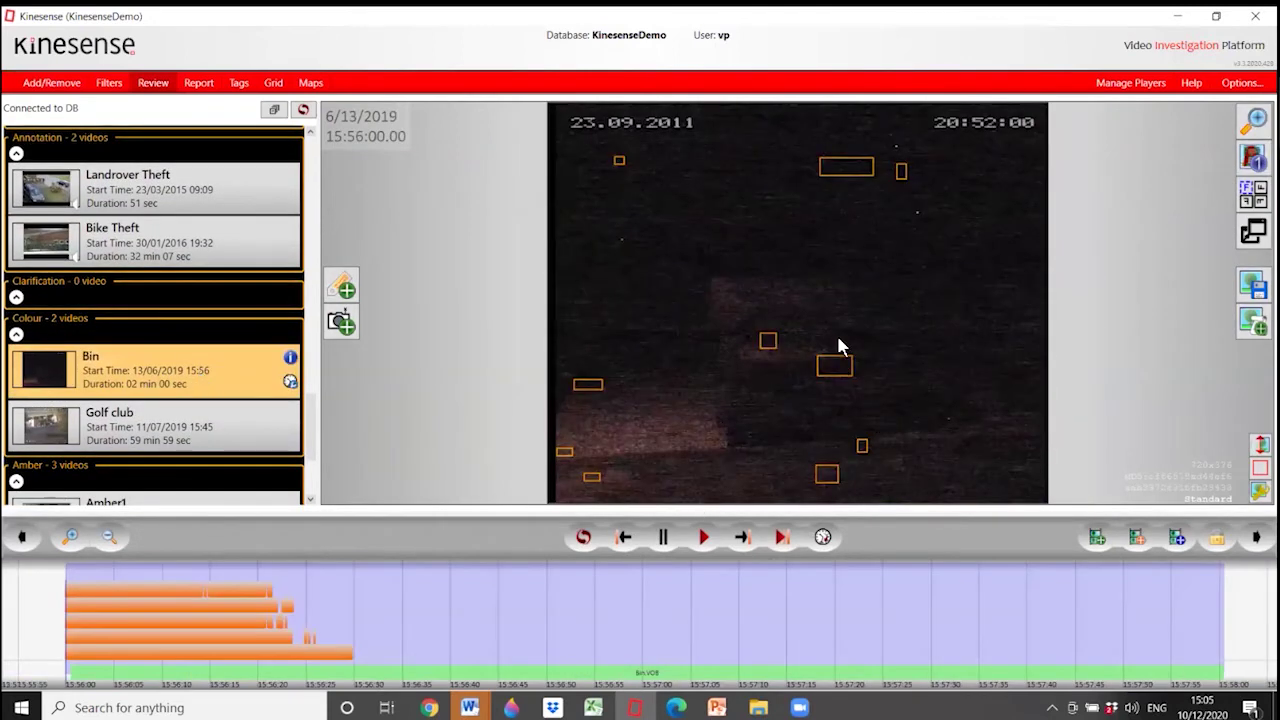
{"action": "left_click_drag", "start_coordinate": [387, 592], "coordinate": [491, 600]}
{"action": "left_click", "coordinate": [1097, 537]}
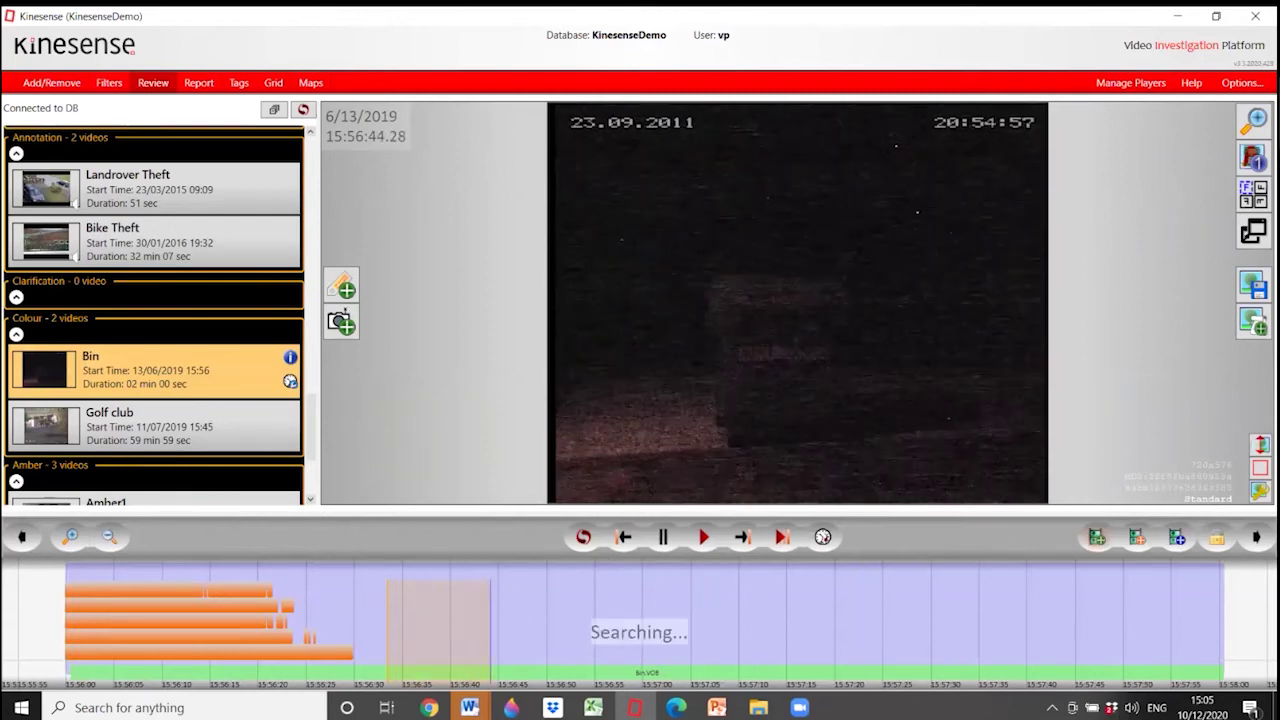
Step: Open Clip 1 from Bin for clarification and apply a Temporal Median in Median mode combining 30 frames
{"action": "left_click", "coordinate": [205, 84]}
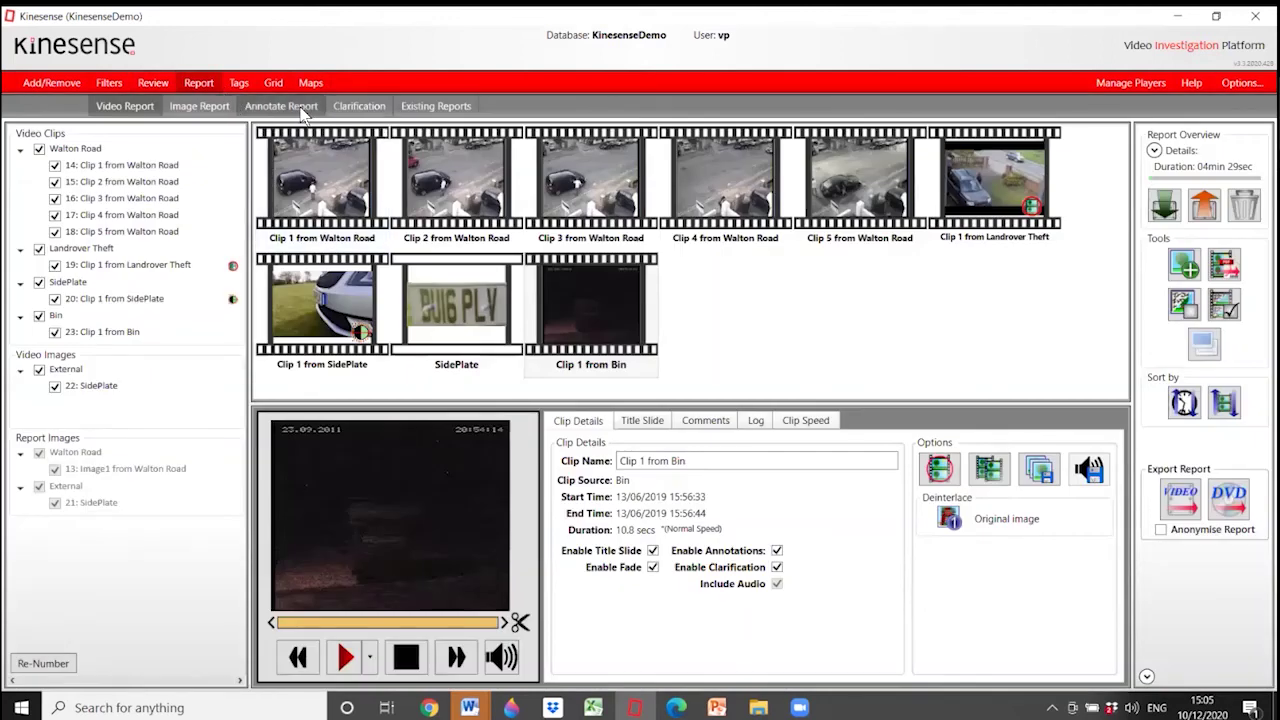
{"action": "left_click", "coordinate": [352, 107]}
{"action": "left_click", "coordinate": [150, 331]}
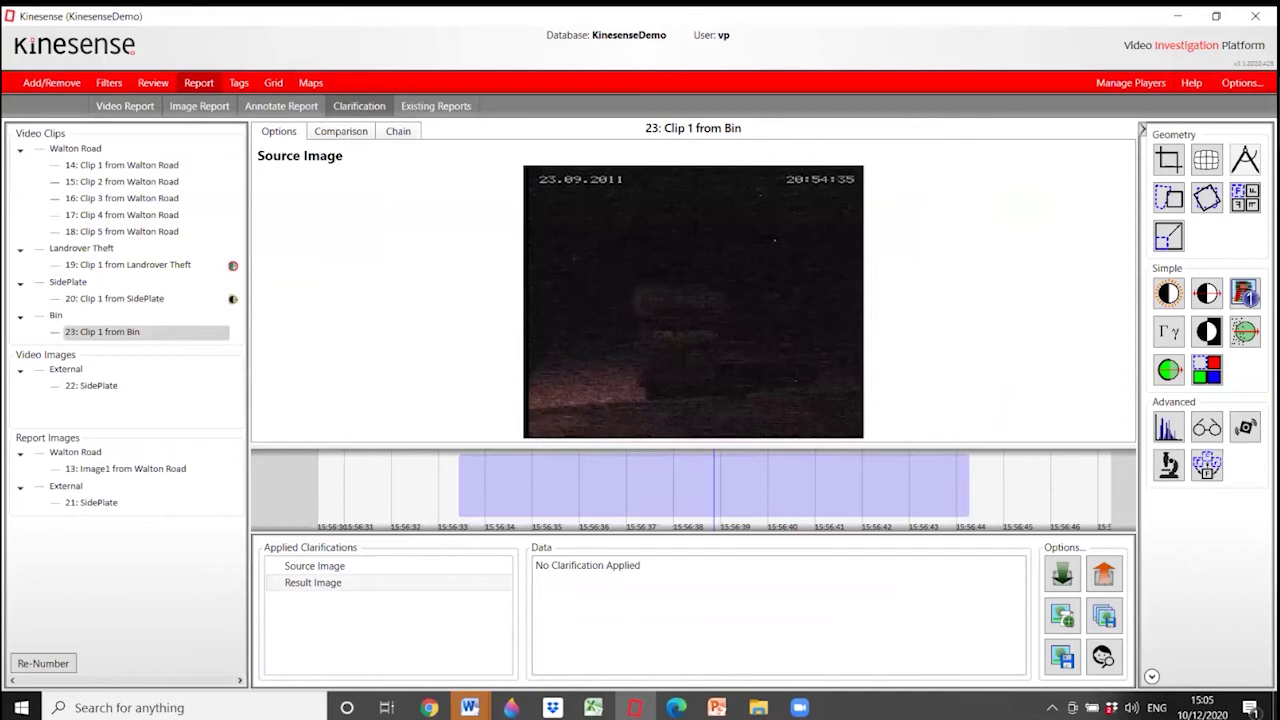
{"action": "left_click", "coordinate": [1206, 464]}
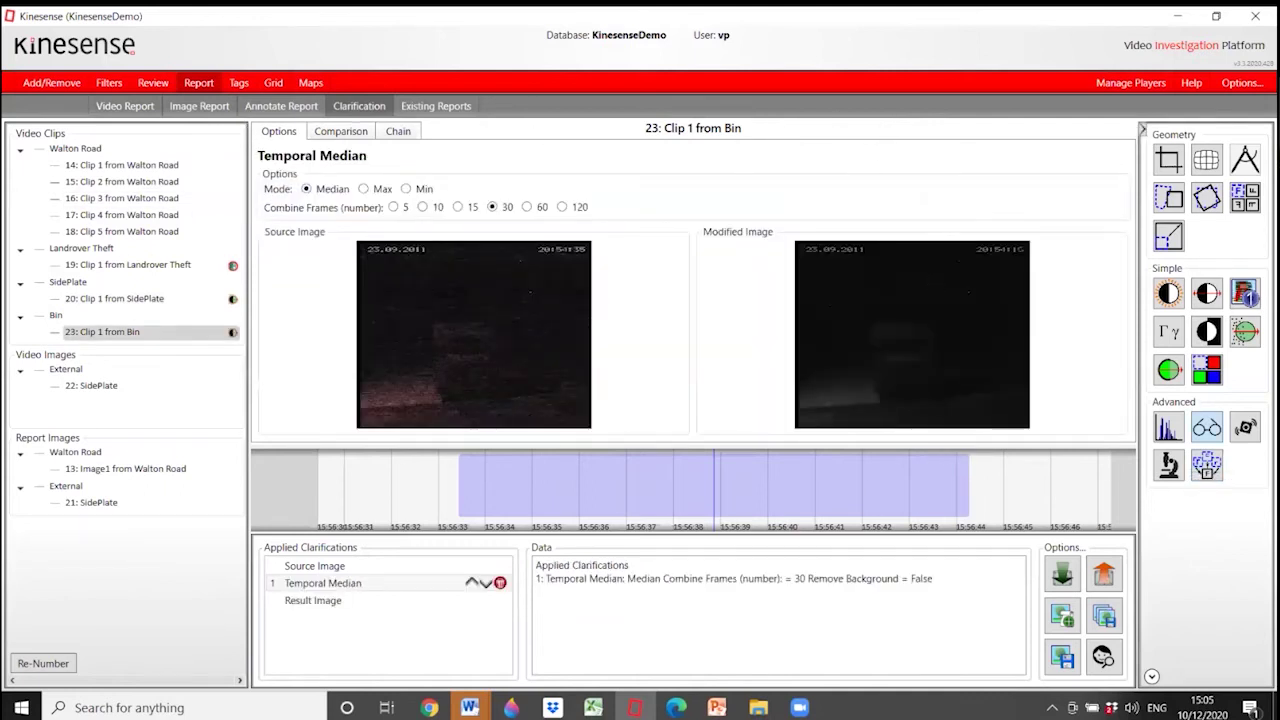
Step: Add a Histogram Edit with Linear Transform over 0 to 46, and crop the picture to the bin at about 42.6% width and 60.5% height
{"action": "left_click", "coordinate": [1168, 427]}
{"action": "left_click", "coordinate": [1070, 430]}
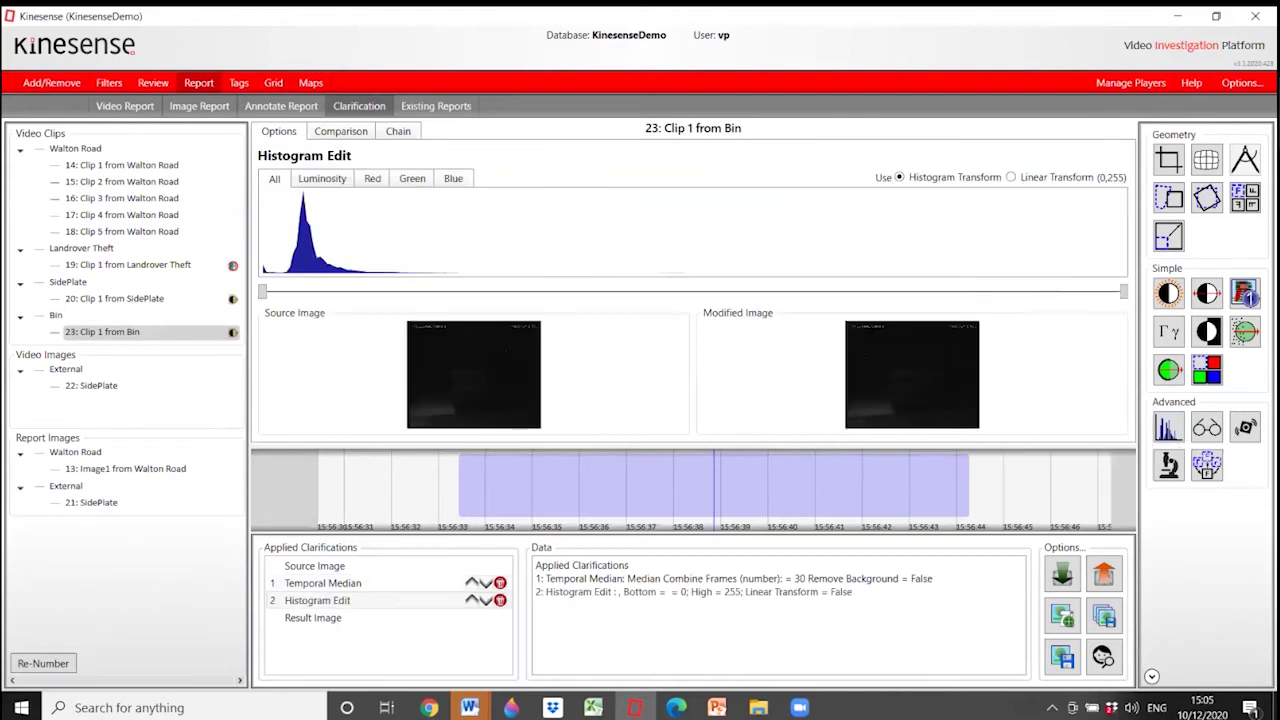
{"action": "left_click_drag", "start_coordinate": [1124, 291], "coordinate": [428, 300]}
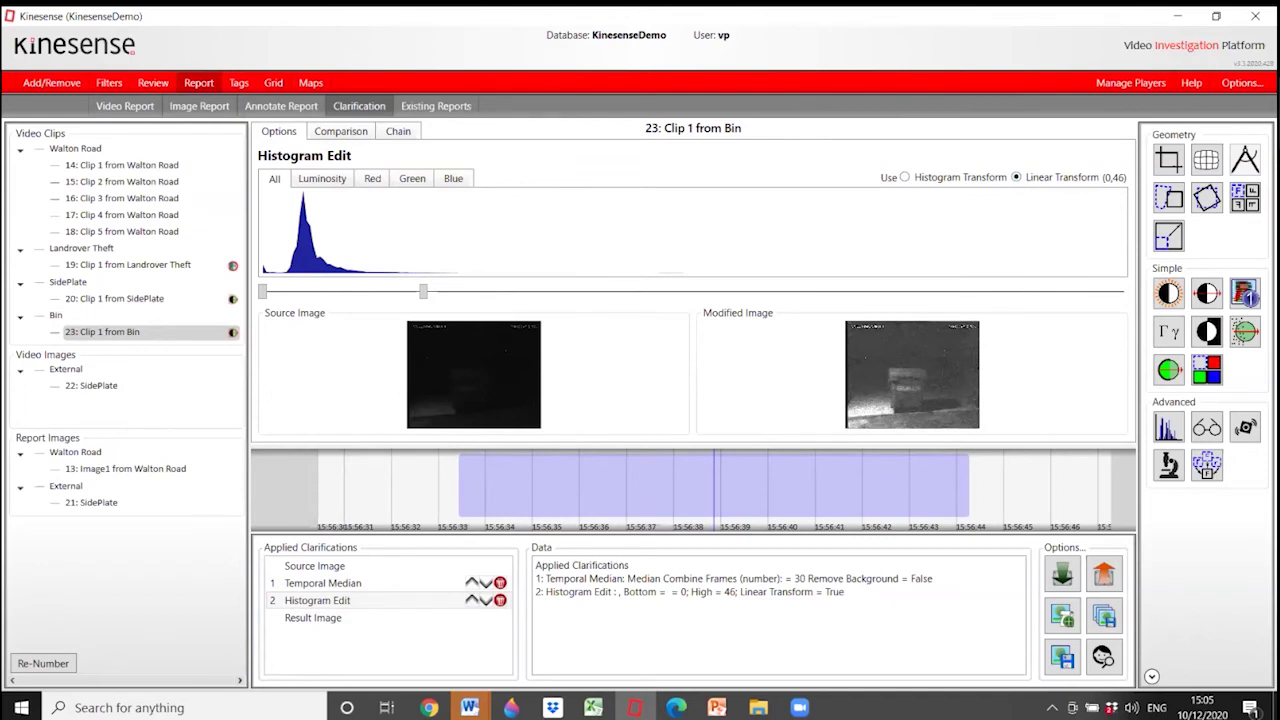
{"action": "left_click", "coordinate": [1168, 159]}
{"action": "left_click_drag", "start_coordinate": [402, 268], "coordinate": [530, 406]}
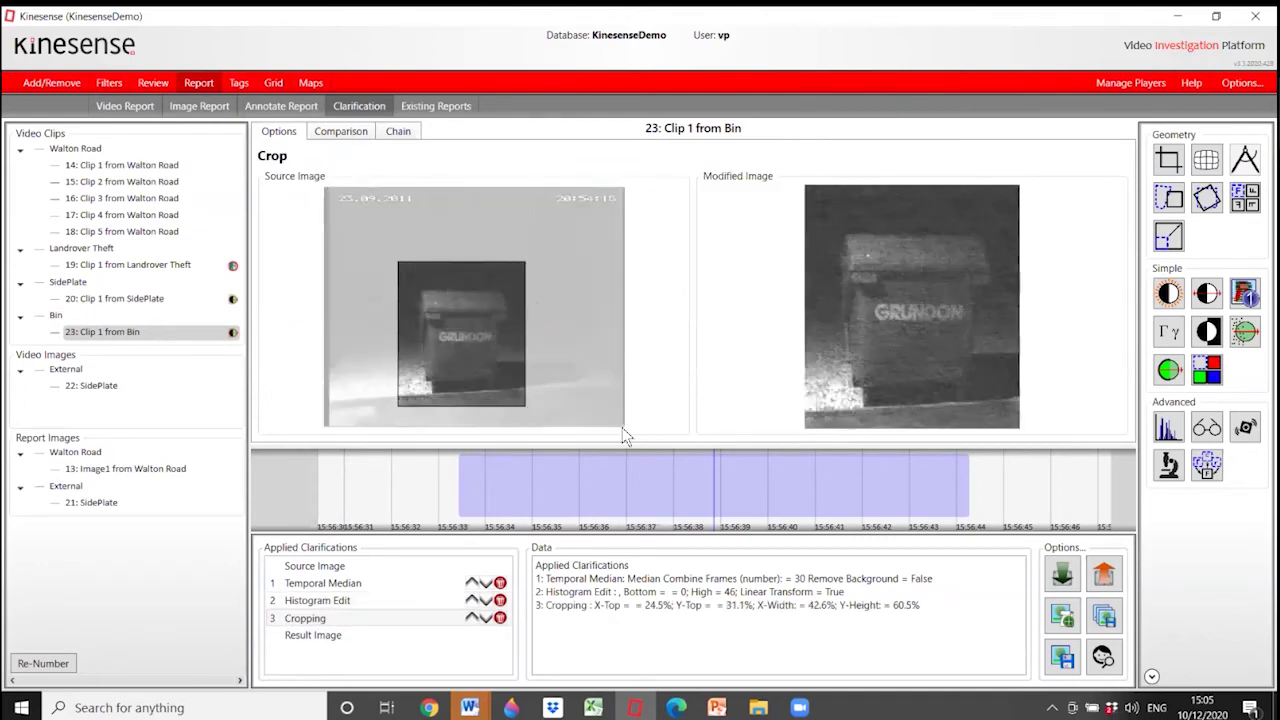
Step: Add the clarified Bin result image to the report images and view it in the image report
{"action": "left_click", "coordinate": [318, 637]}
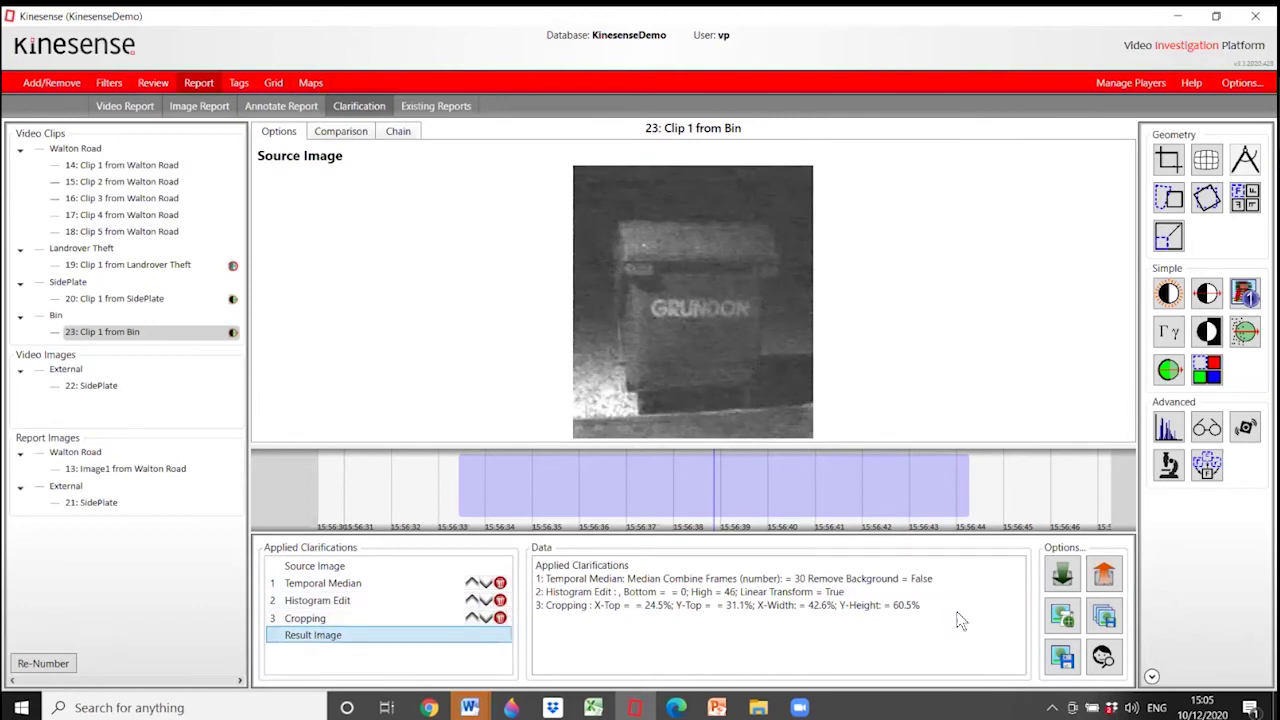
{"action": "left_click", "coordinate": [1062, 614]}
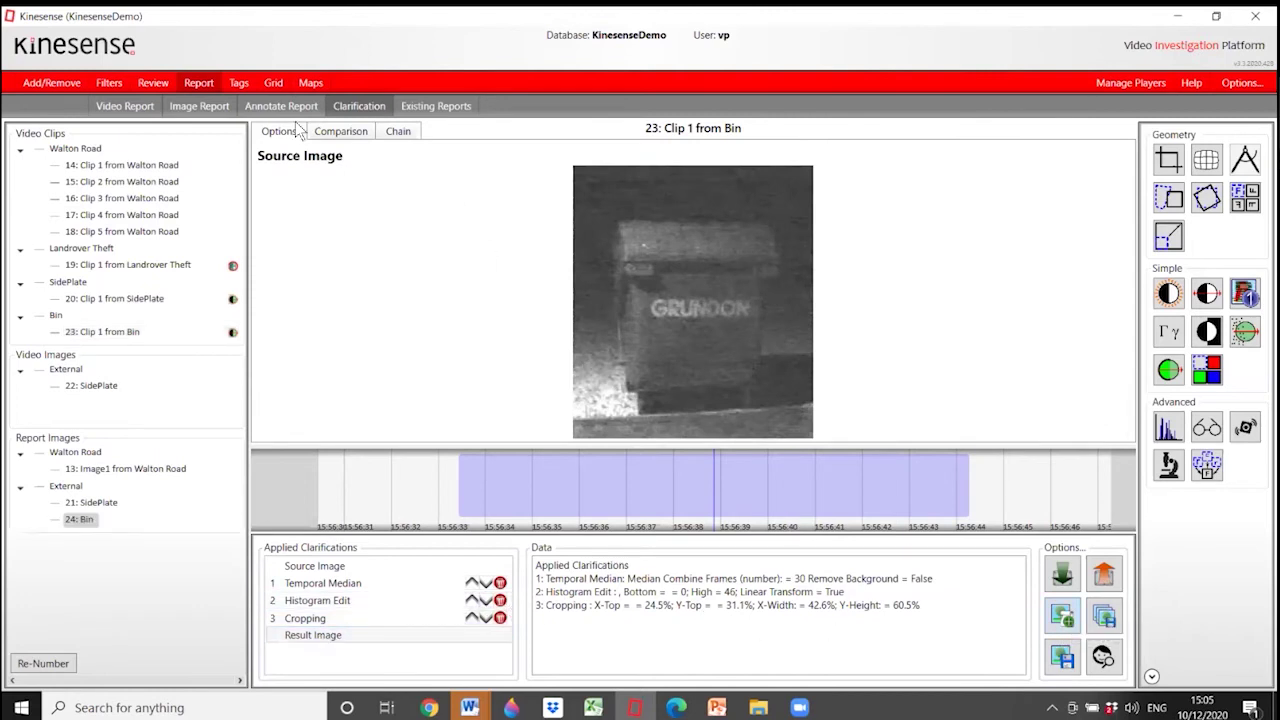
{"action": "left_click", "coordinate": [230, 110]}
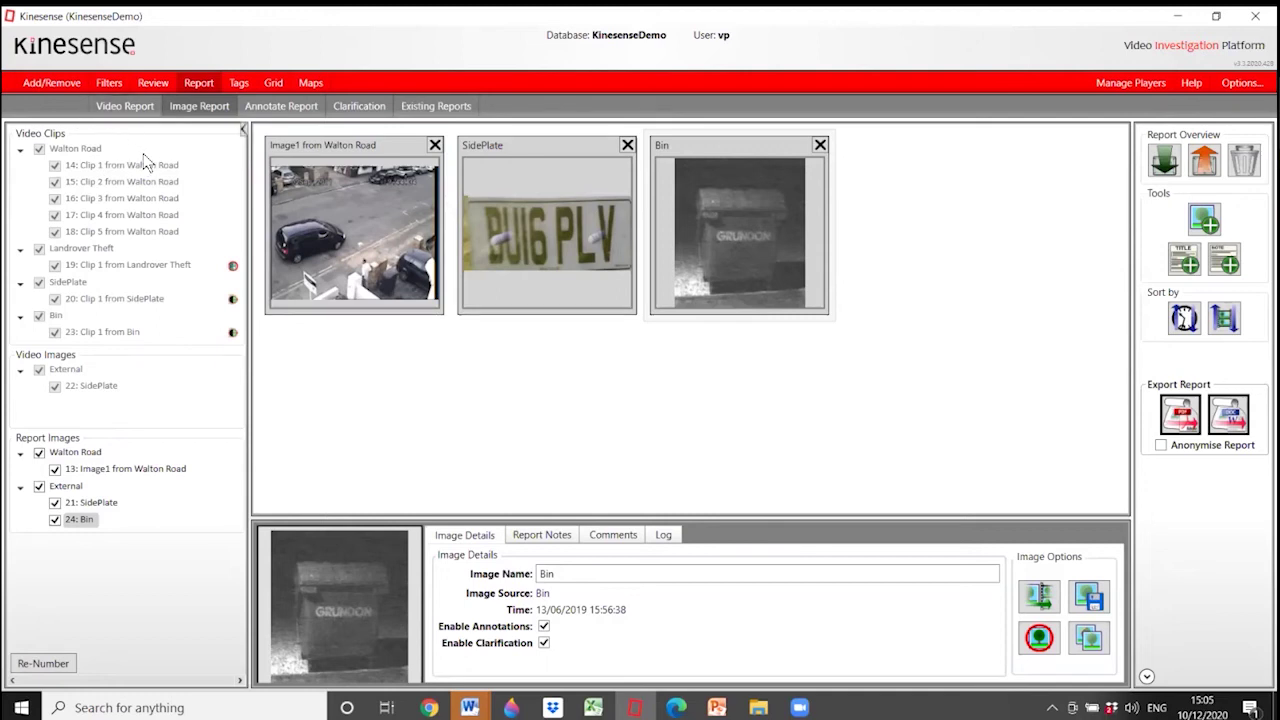
Step: Open the Street scene Face Detect video for review and play it for a few seconds to see the face detections
{"action": "left_click", "coordinate": [148, 85]}
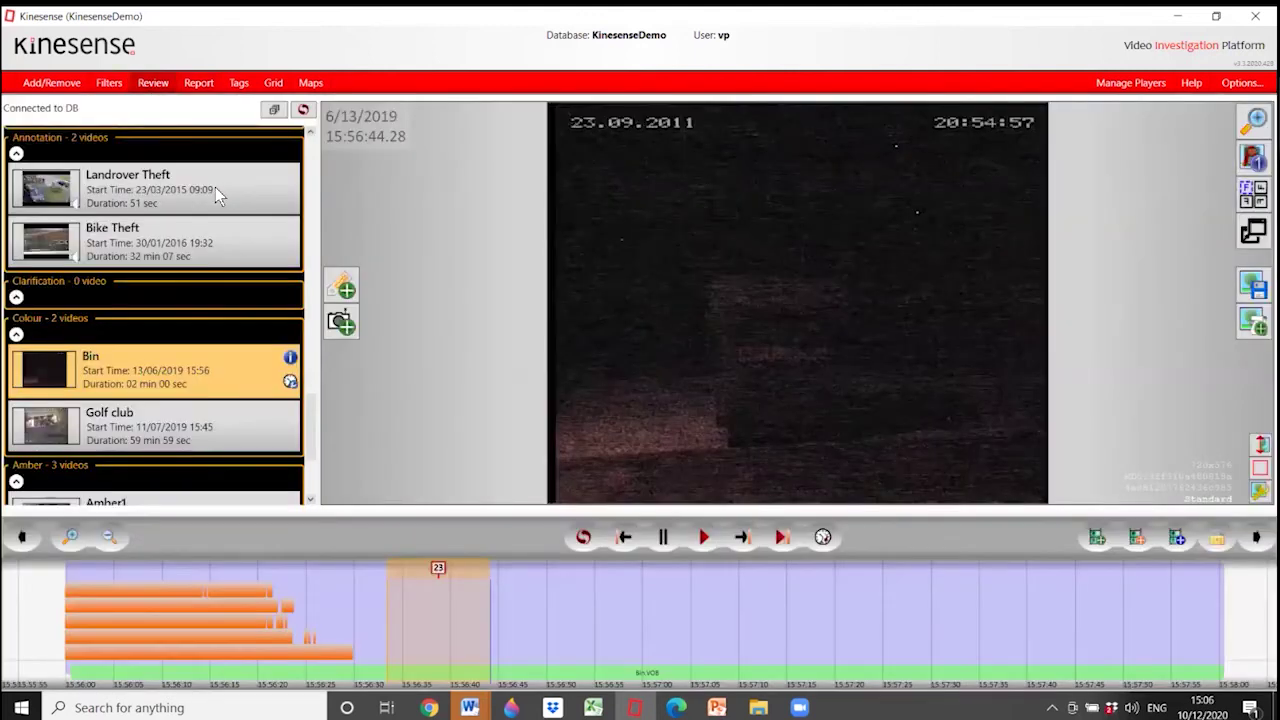
{"action": "left_click_drag", "start_coordinate": [310, 358], "coordinate": [308, 153]}
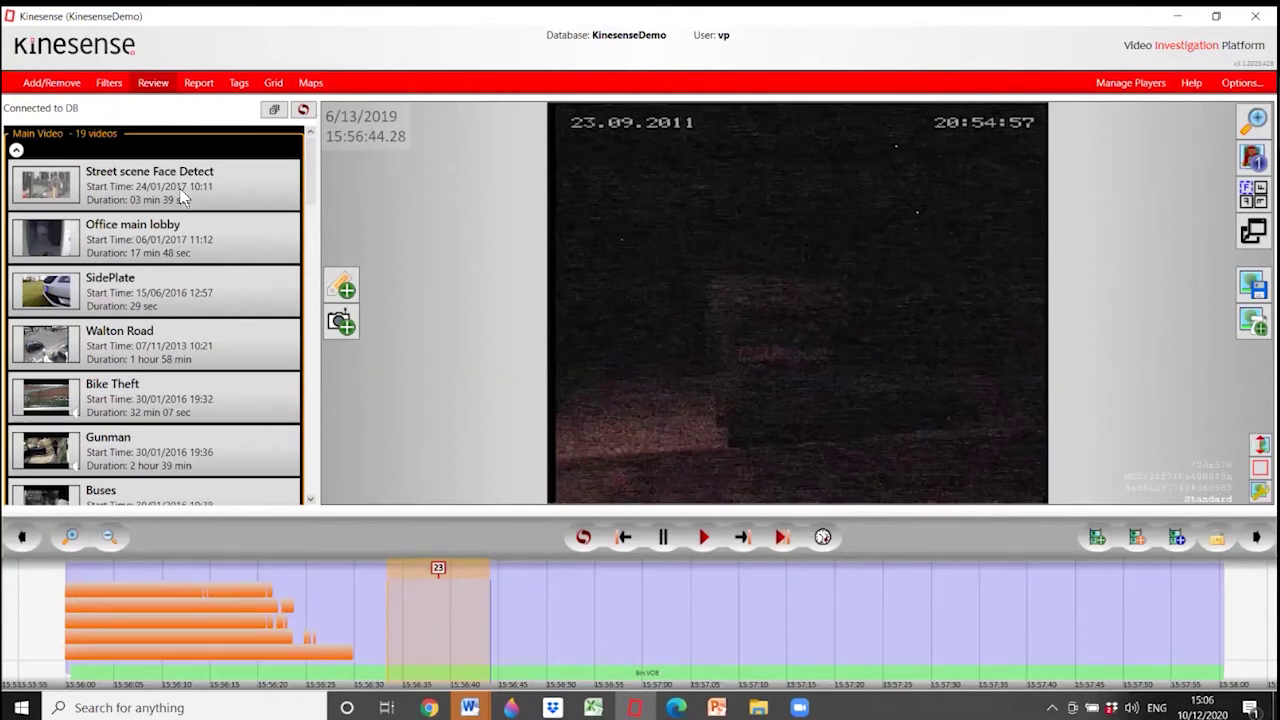
{"action": "left_click", "coordinate": [182, 198]}
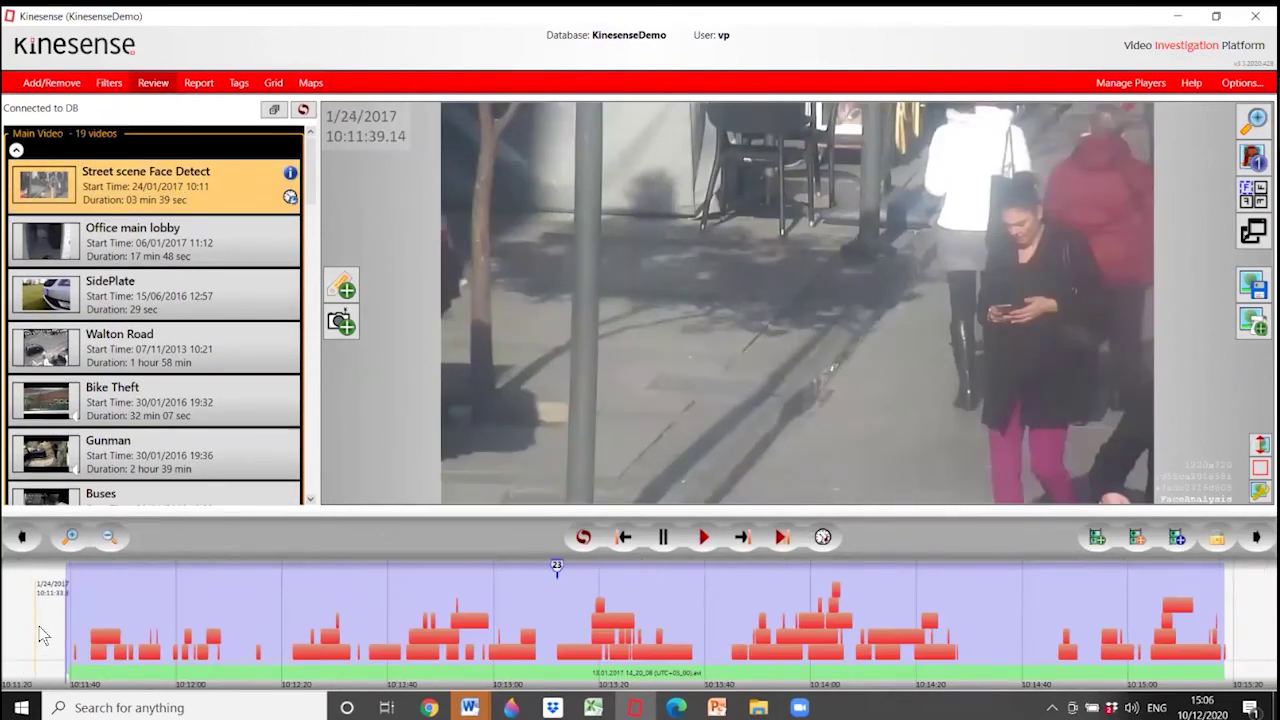
{"action": "left_click", "coordinate": [704, 540]}
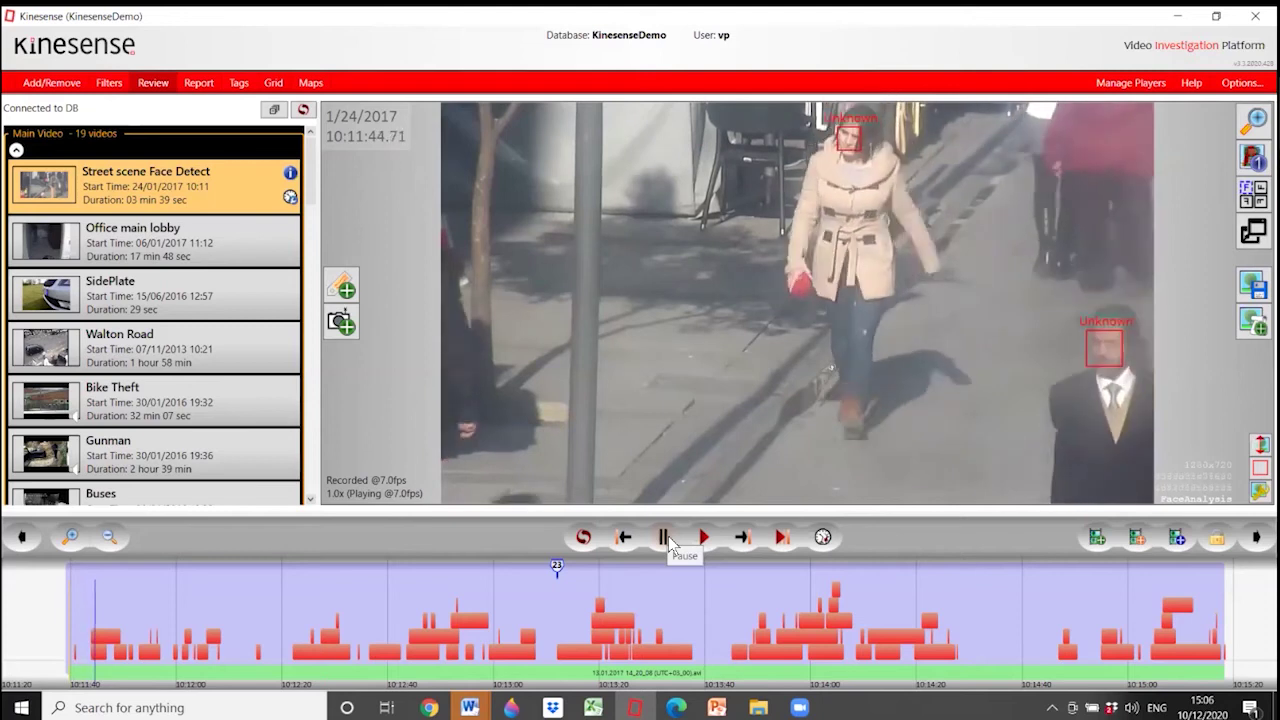
{"action": "left_click", "coordinate": [666, 540]}
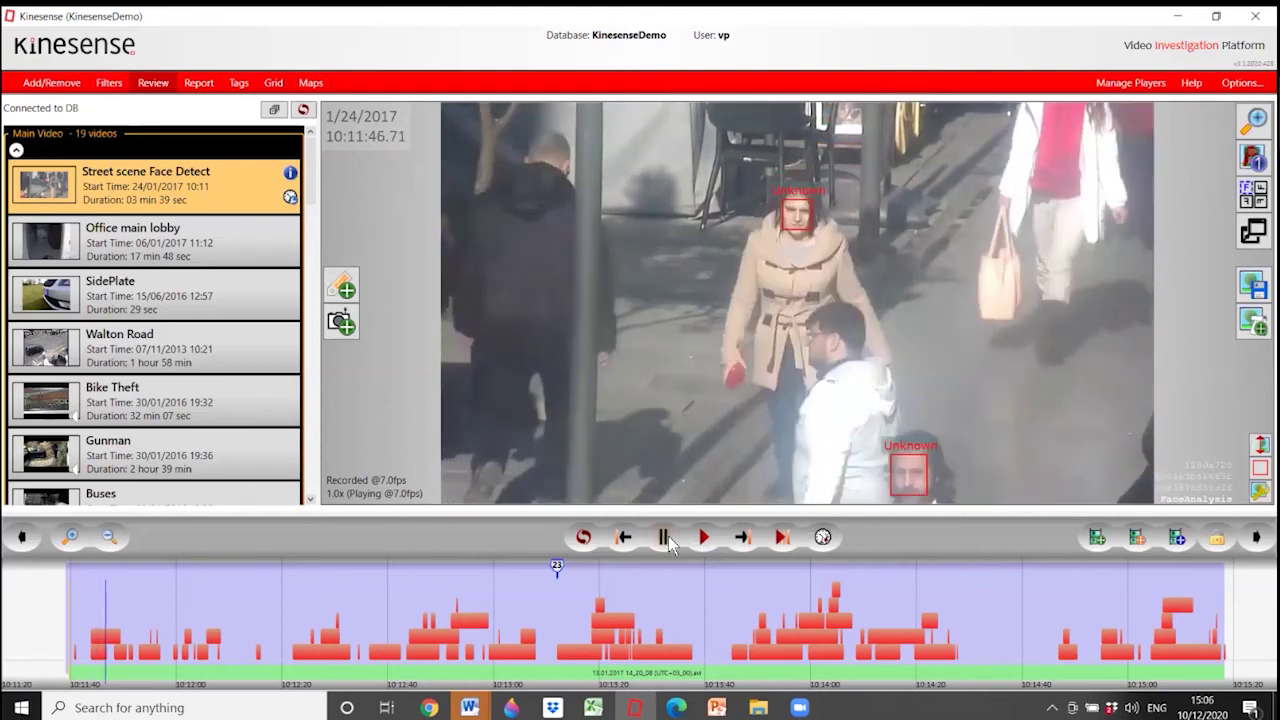
Step: Show the Face Attributes results in the grid and browse the faces, first for Female and then with Gender set to All
{"action": "left_click", "coordinate": [273, 82]}
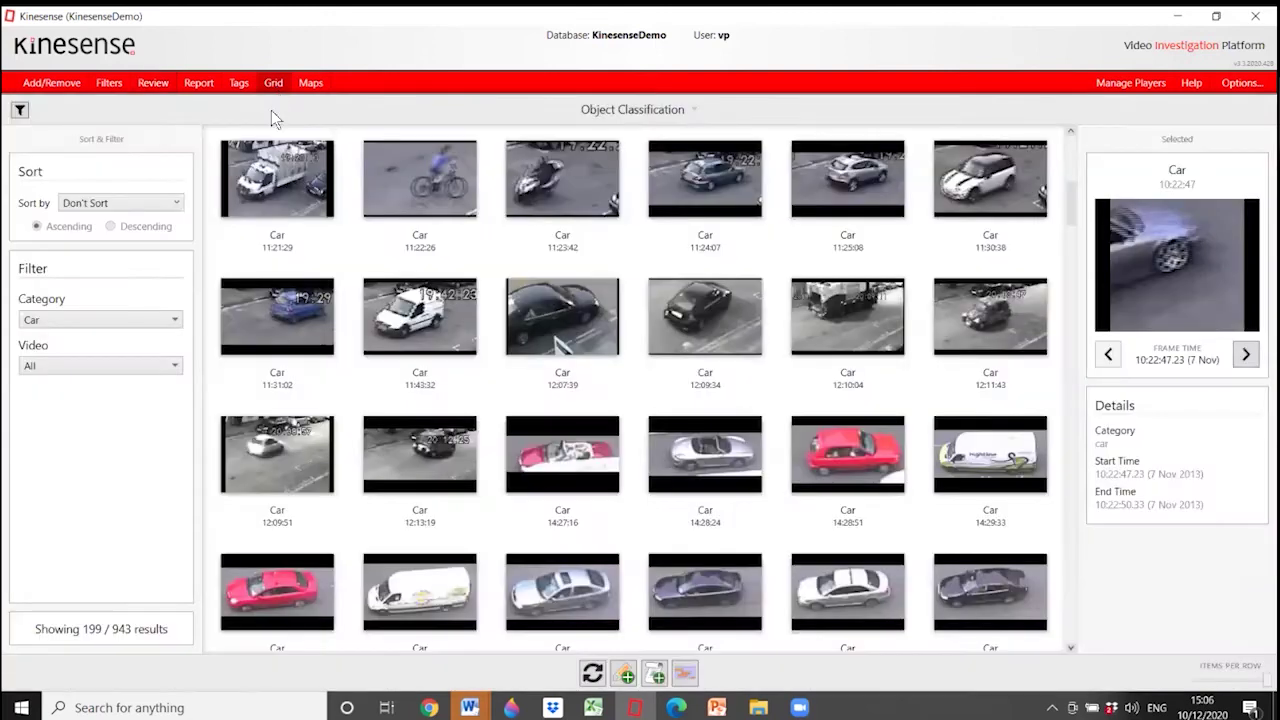
{"action": "left_click", "coordinate": [688, 108]}
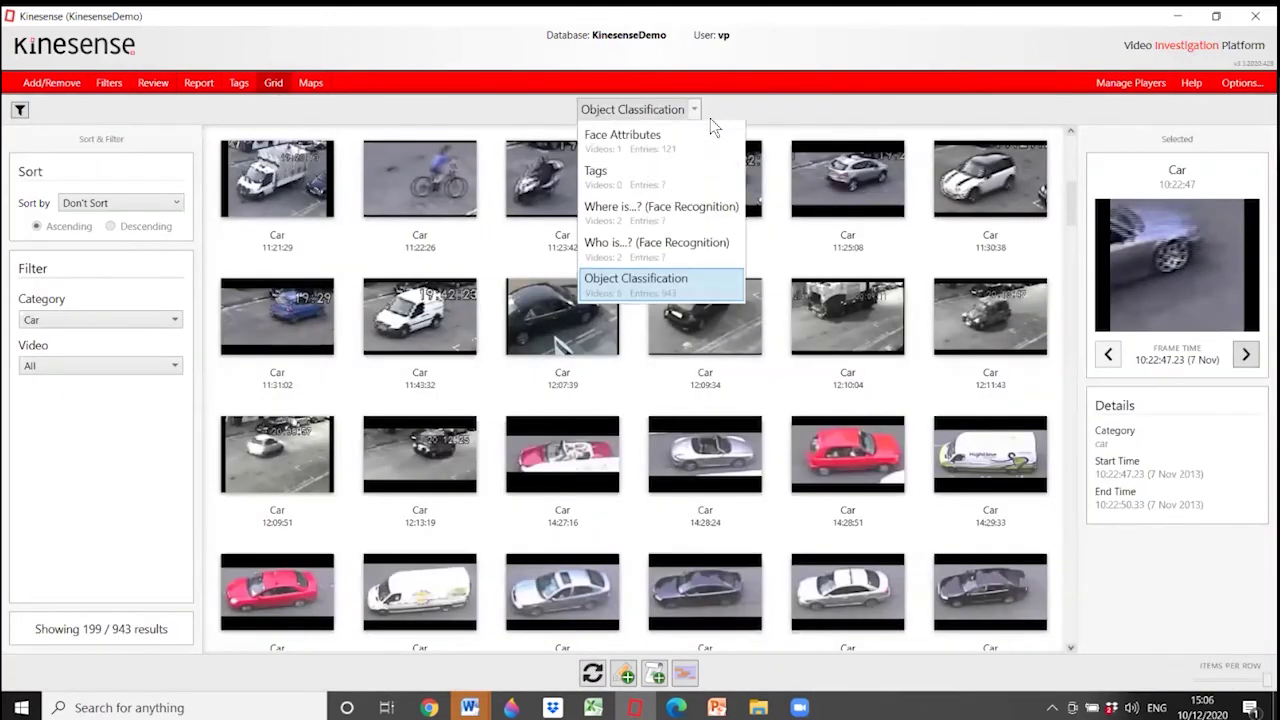
{"action": "left_click", "coordinate": [657, 134]}
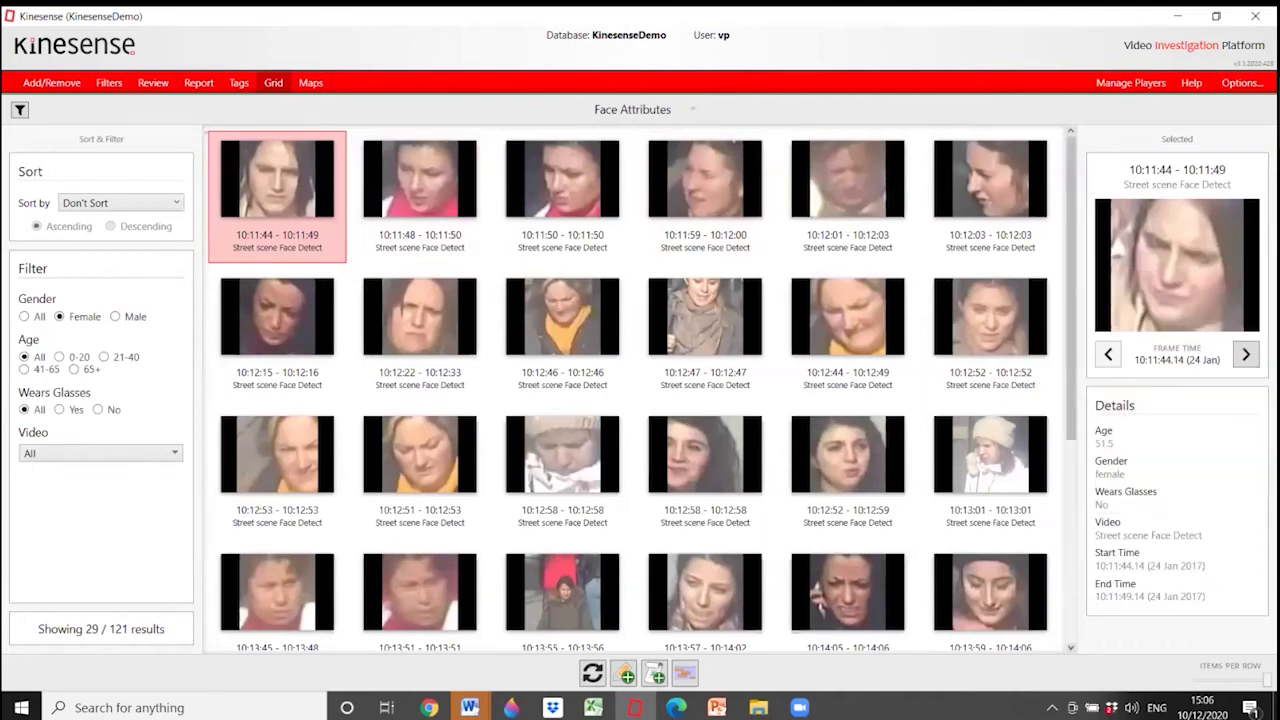
{"action": "scroll", "coordinate": [634, 390], "scroll_direction": "down", "scroll_amount": 1}
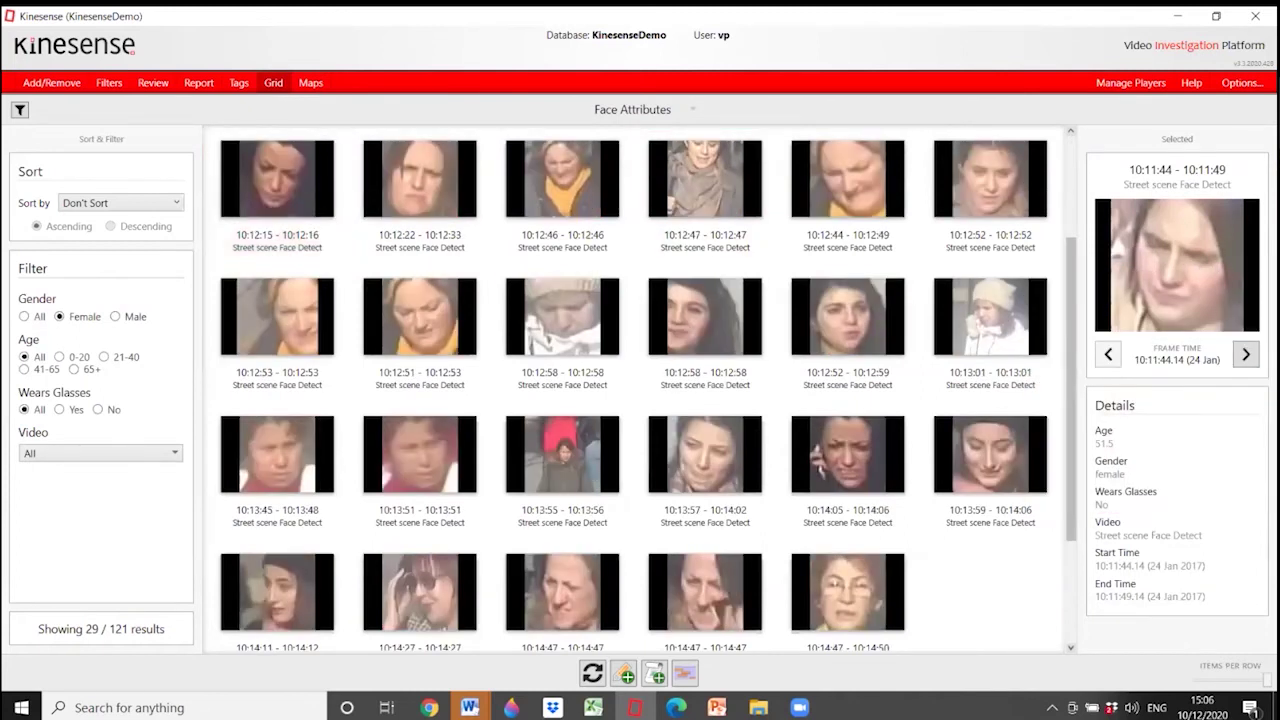
{"action": "scroll", "coordinate": [634, 390], "scroll_direction": "up", "scroll_amount": 1}
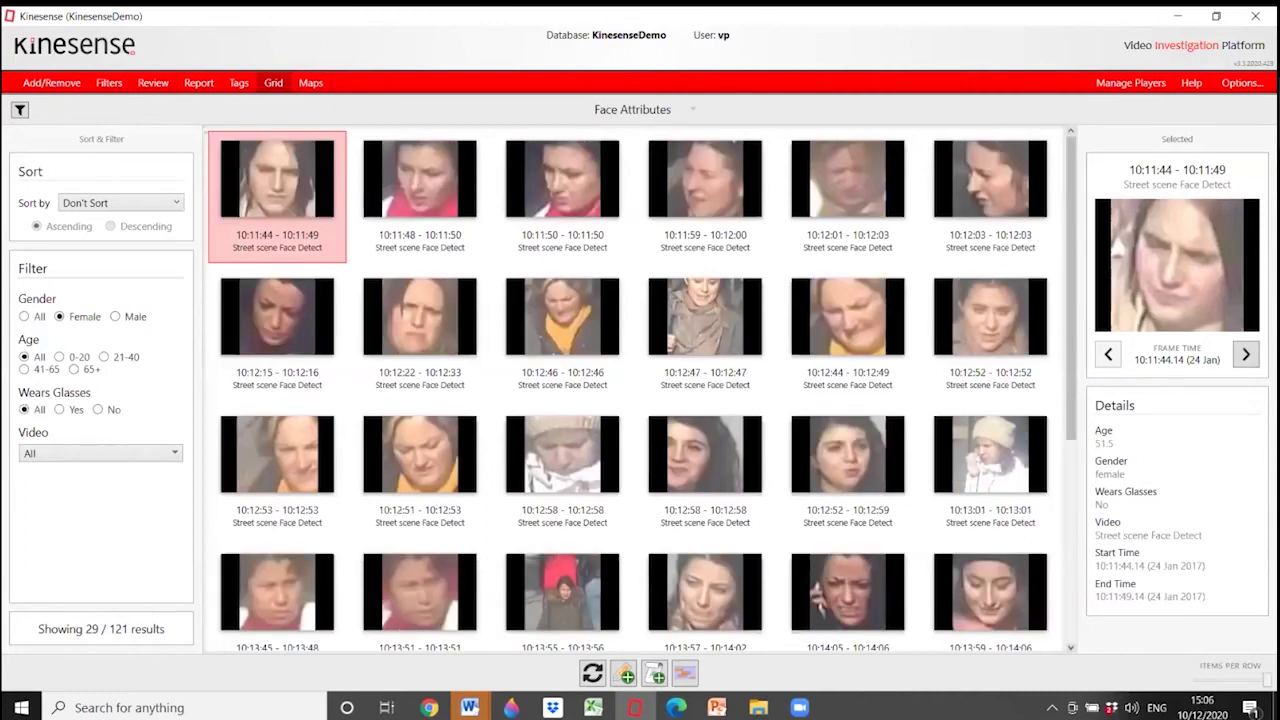
{"action": "left_click", "coordinate": [25, 316]}
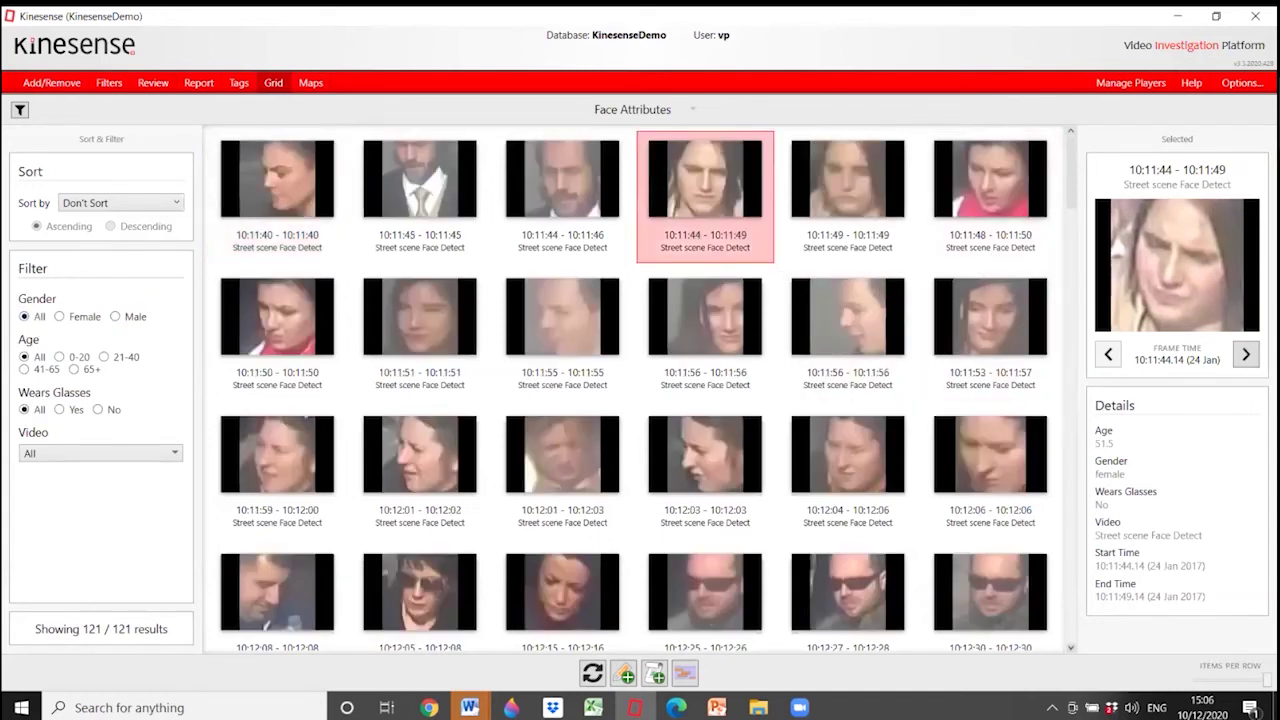
{"action": "scroll", "coordinate": [818, 348], "scroll_direction": "down", "scroll_amount": 10}
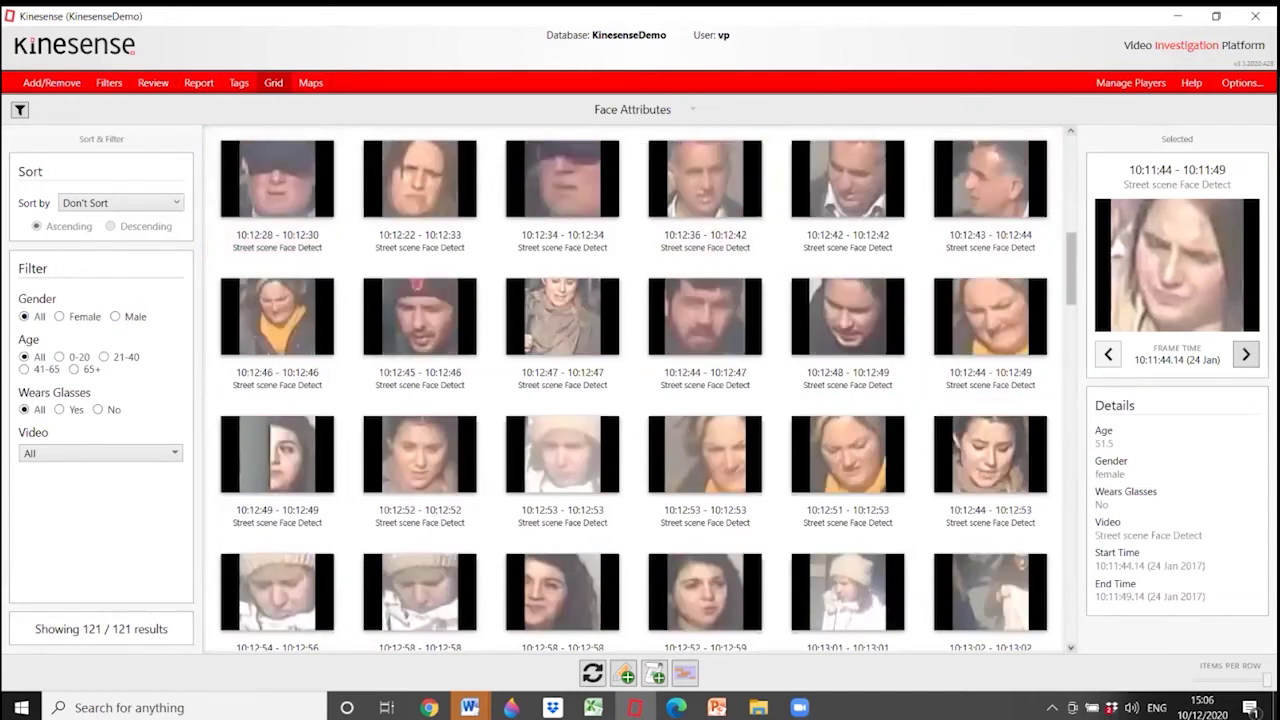
Step: Return to reviewing the Street scene Face Detect video and jump to about 10:13:12
{"action": "left_click", "coordinate": [720, 312]}
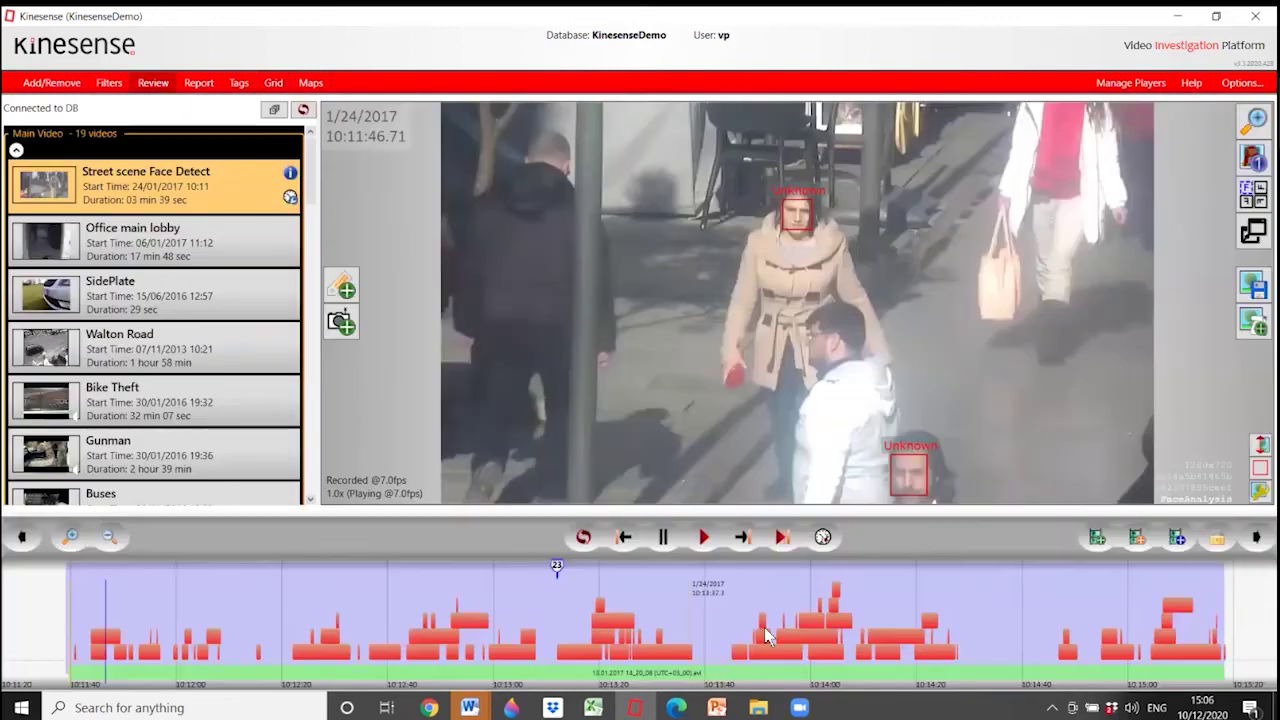
{"action": "left_click", "coordinate": [688, 674]}
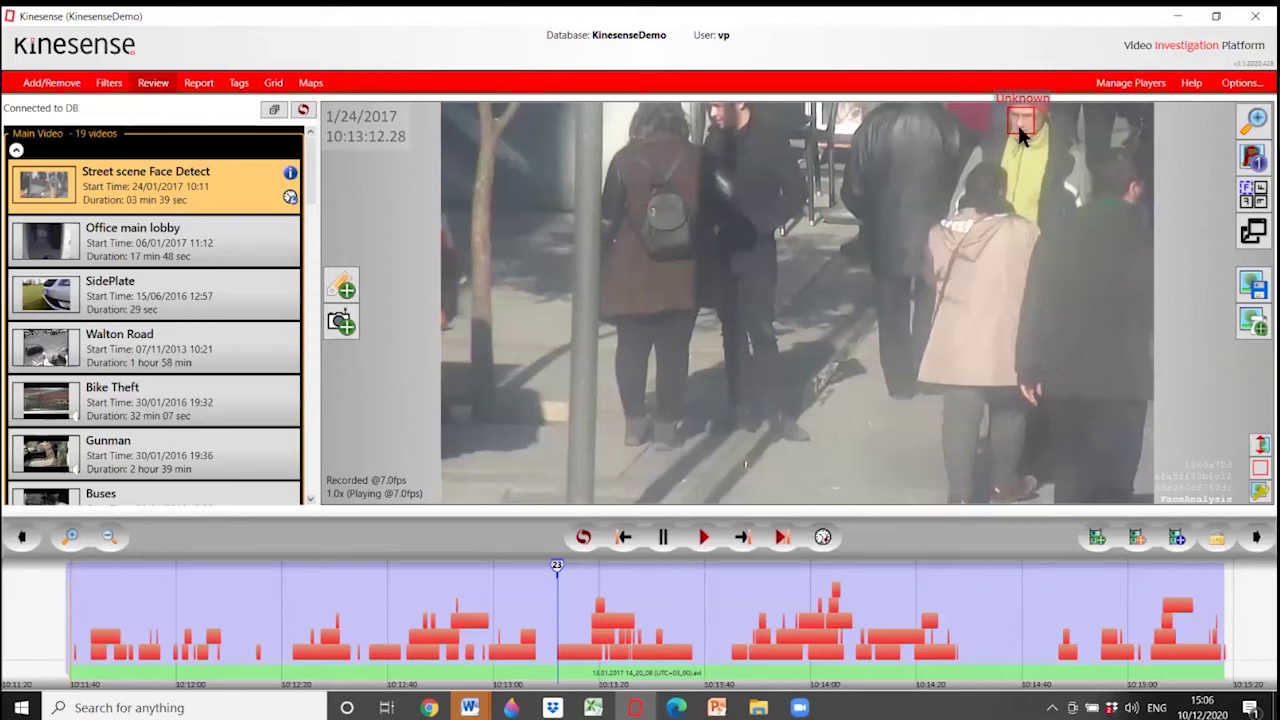
Step: Open the Office main lobby video, advance to the event at about 11:15:56, and inspect the possible face matches for the detected man
{"action": "left_click", "coordinate": [190, 238]}
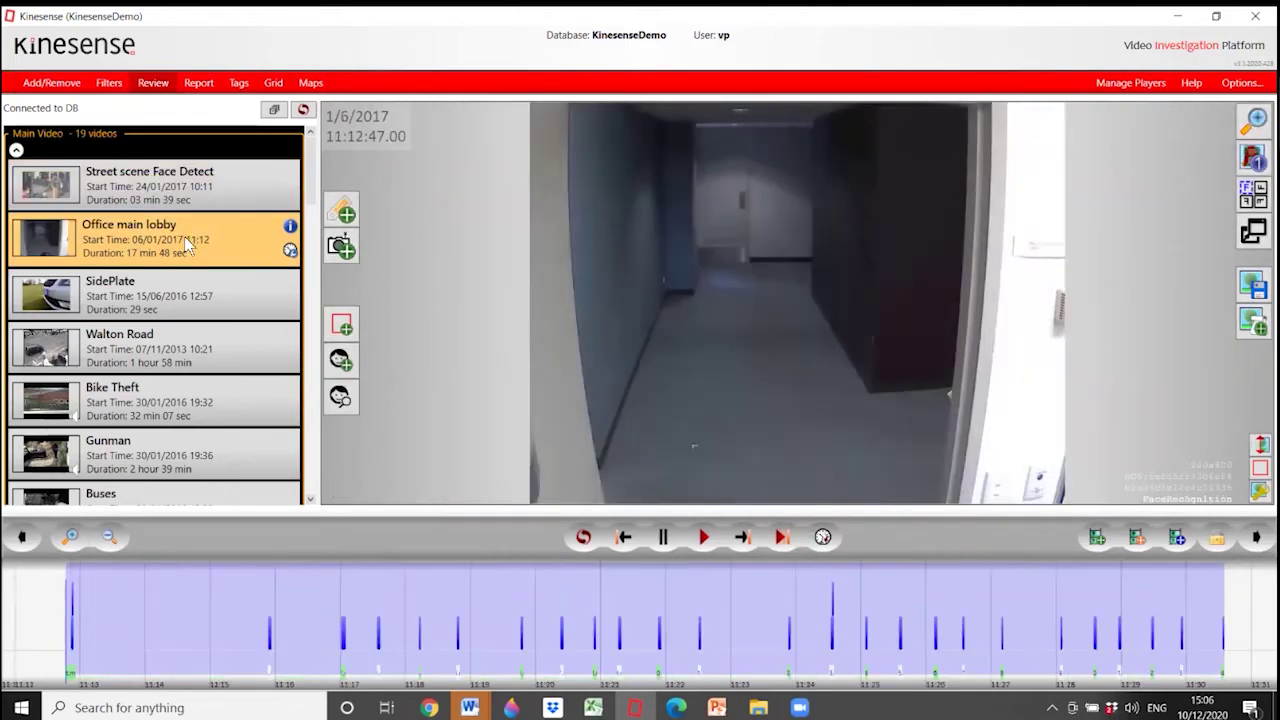
{"action": "left_click", "coordinate": [78, 585]}
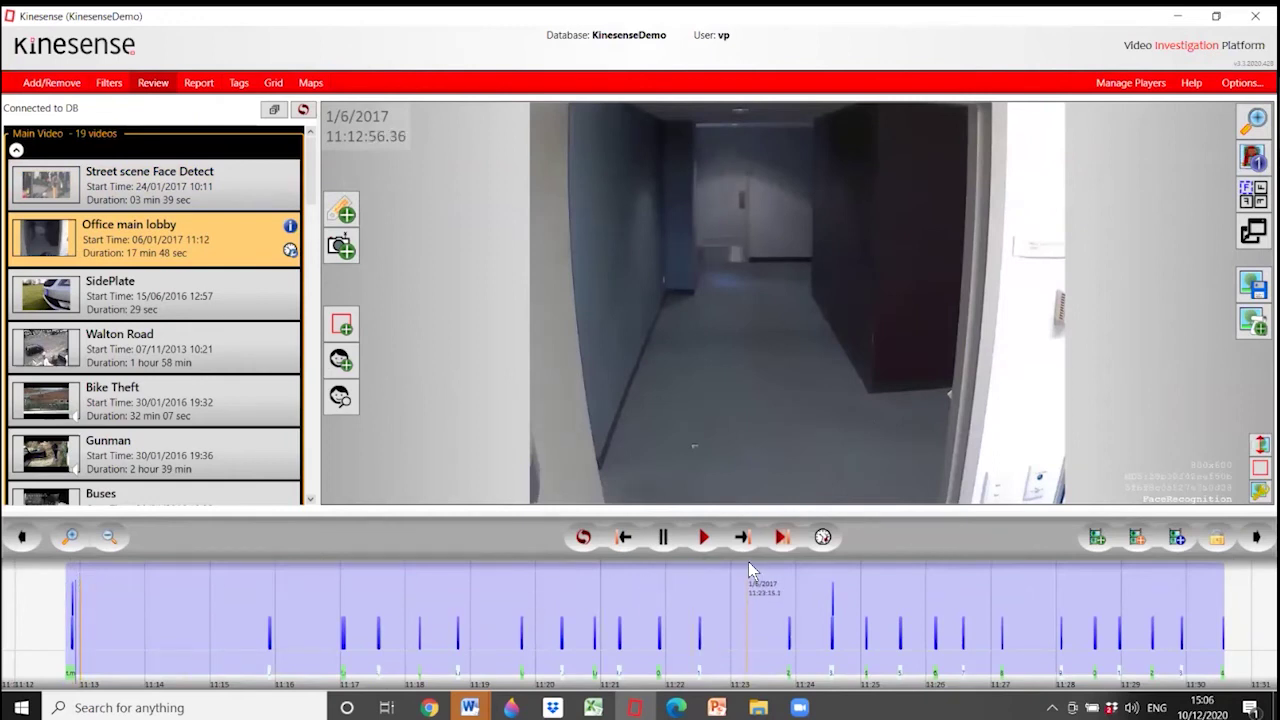
{"action": "left_click", "coordinate": [781, 538]}
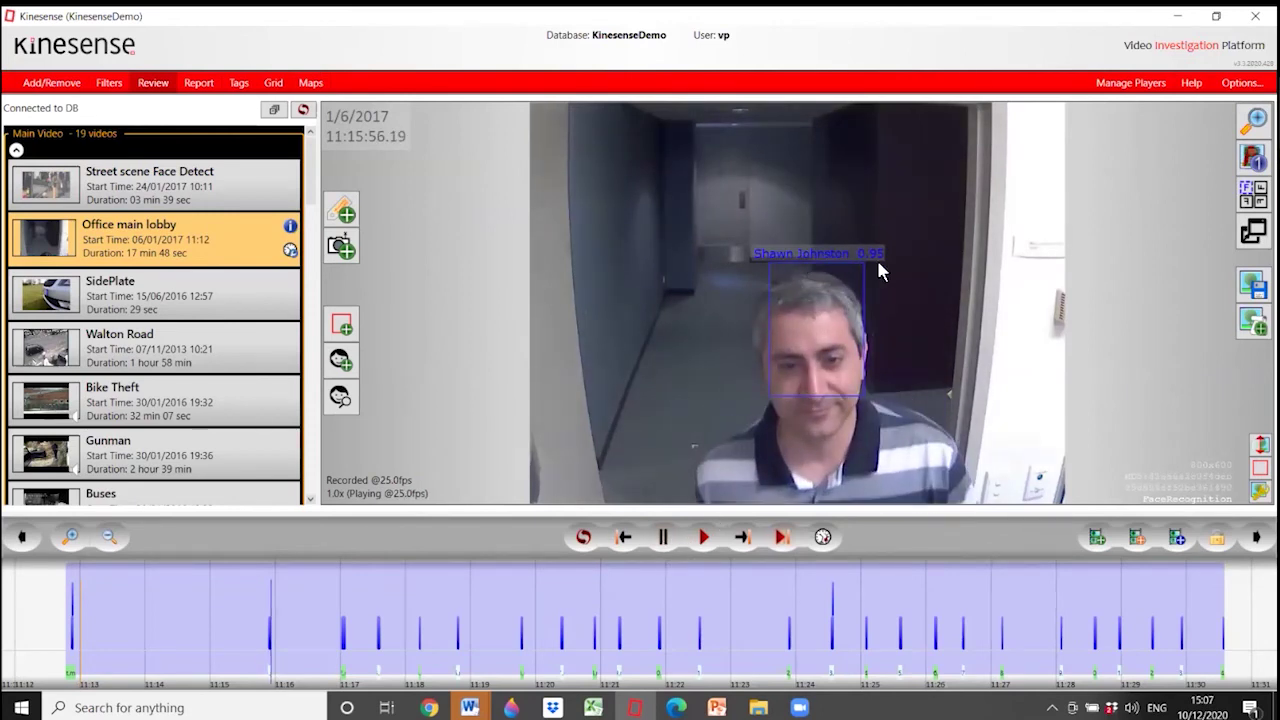
{"action": "left_click", "coordinate": [820, 360]}
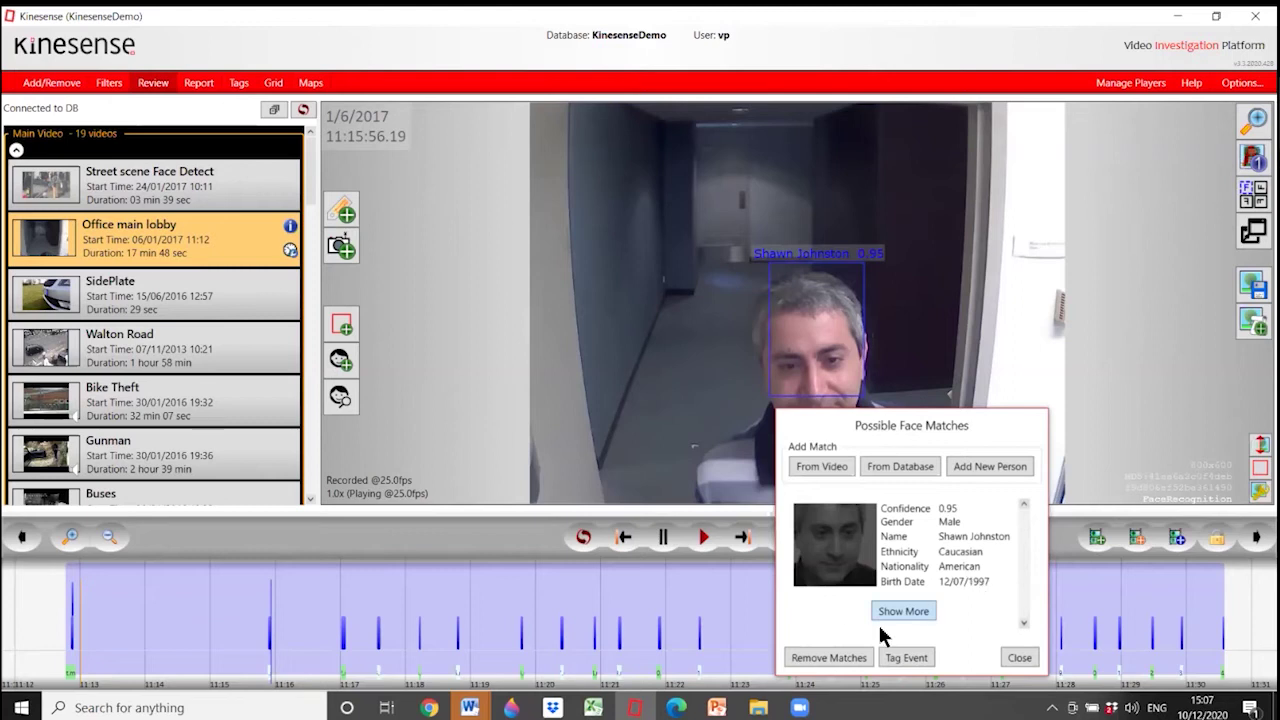
{"action": "left_click", "coordinate": [1018, 658]}
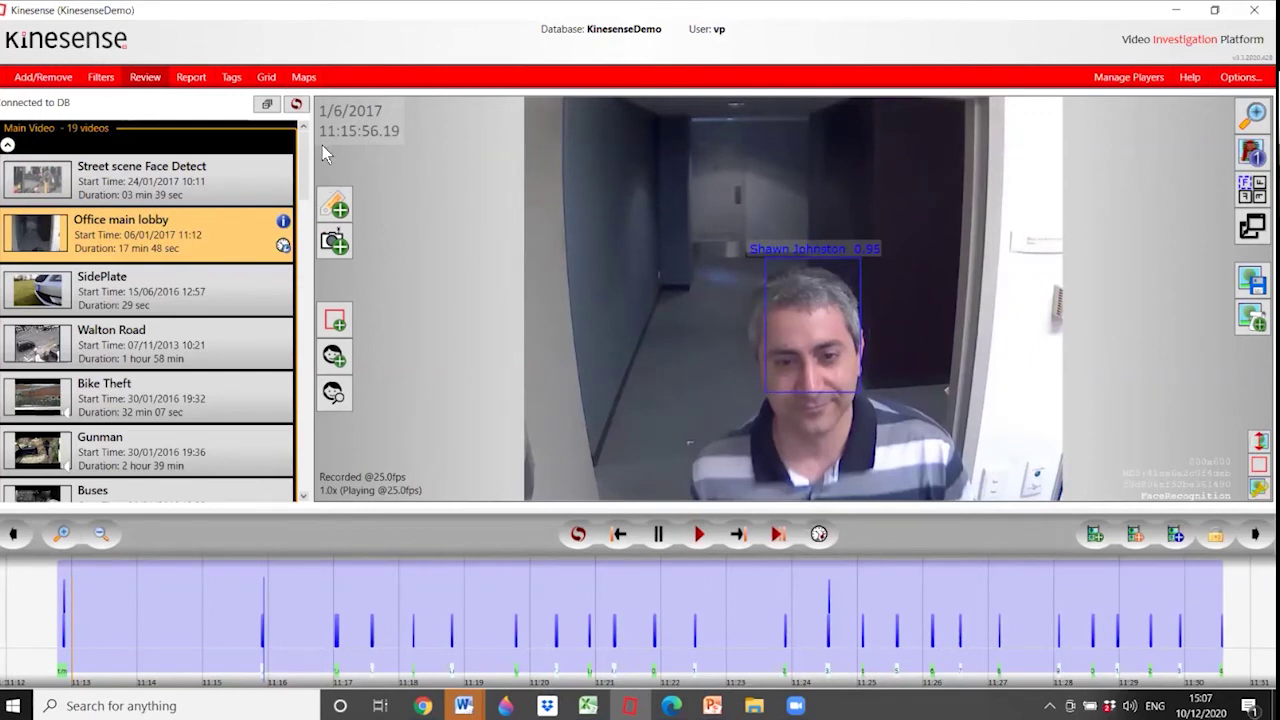
Step: Open the view for adding and removing videos
{"action": "left_click", "coordinate": [58, 80]}
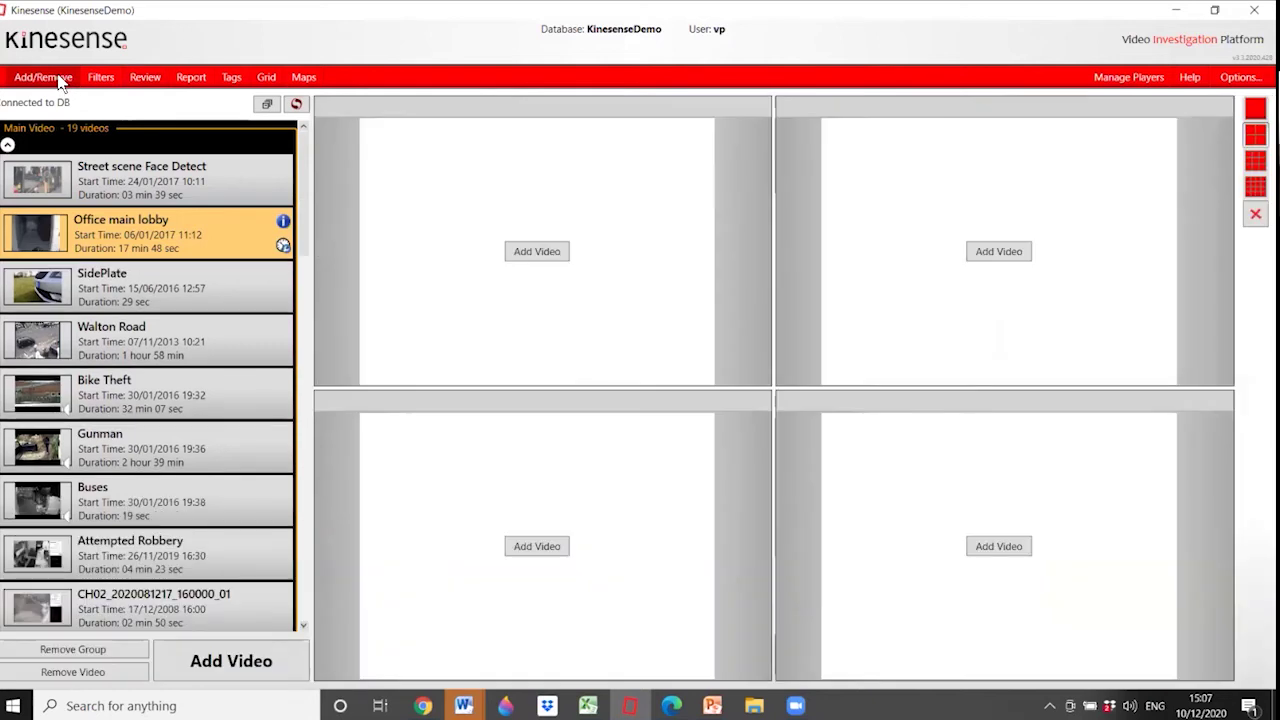